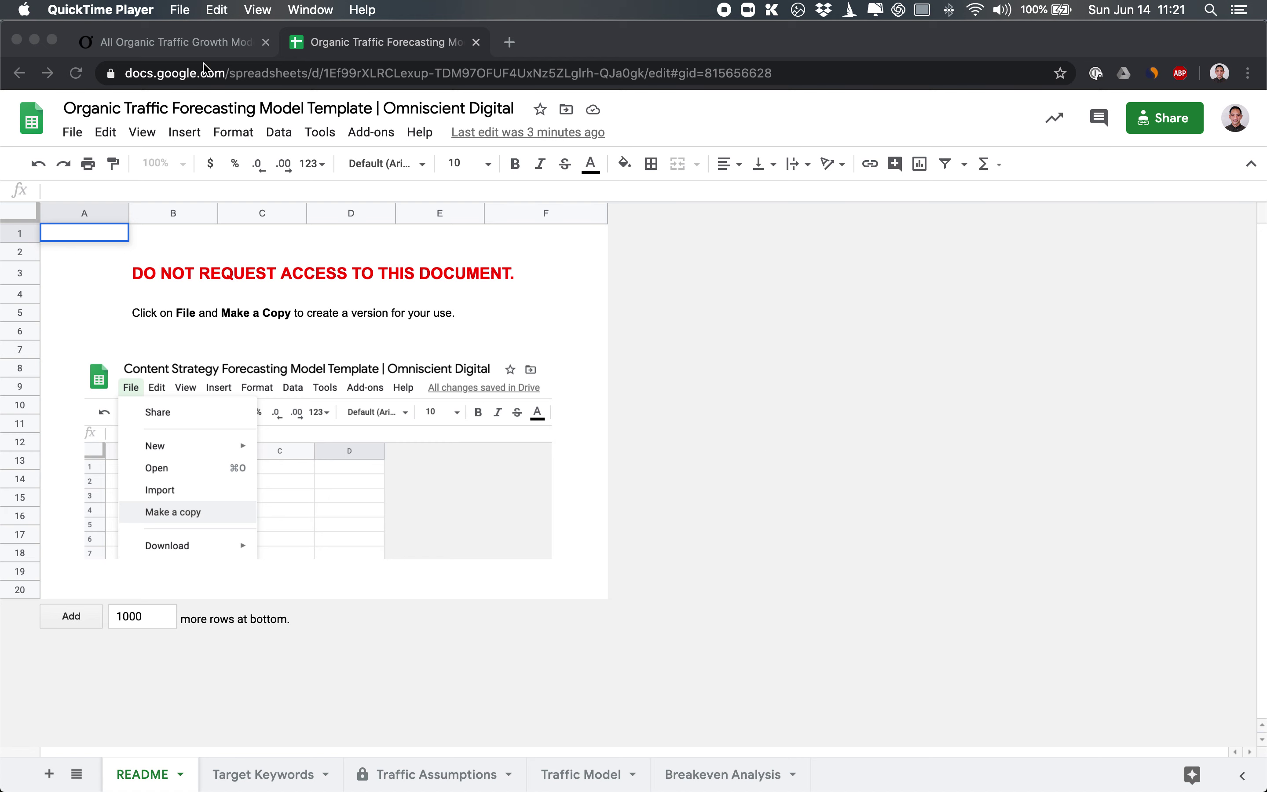
- Read the article's opening, highlighting the lines on content produced, website age, existing organic traffic and backlinks
left_click(195, 47)
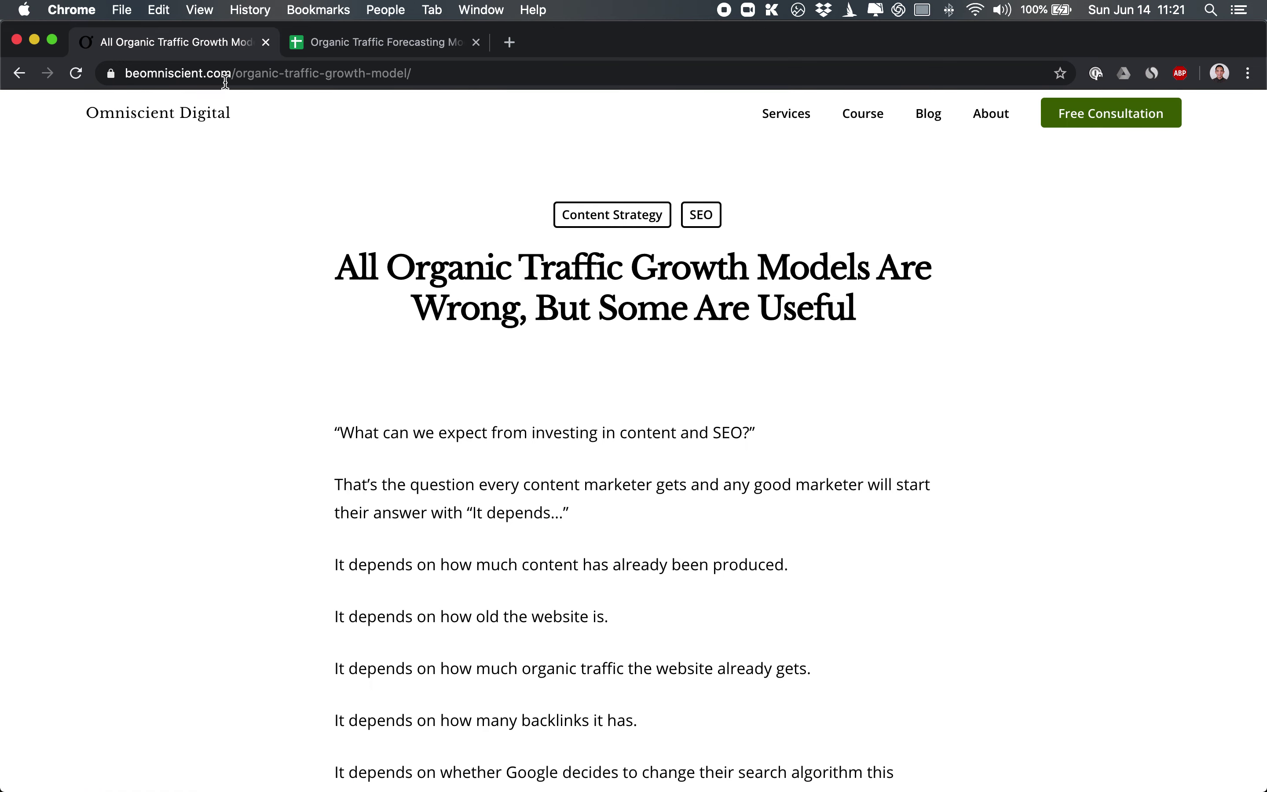
scroll(422, 451, "down", 5)
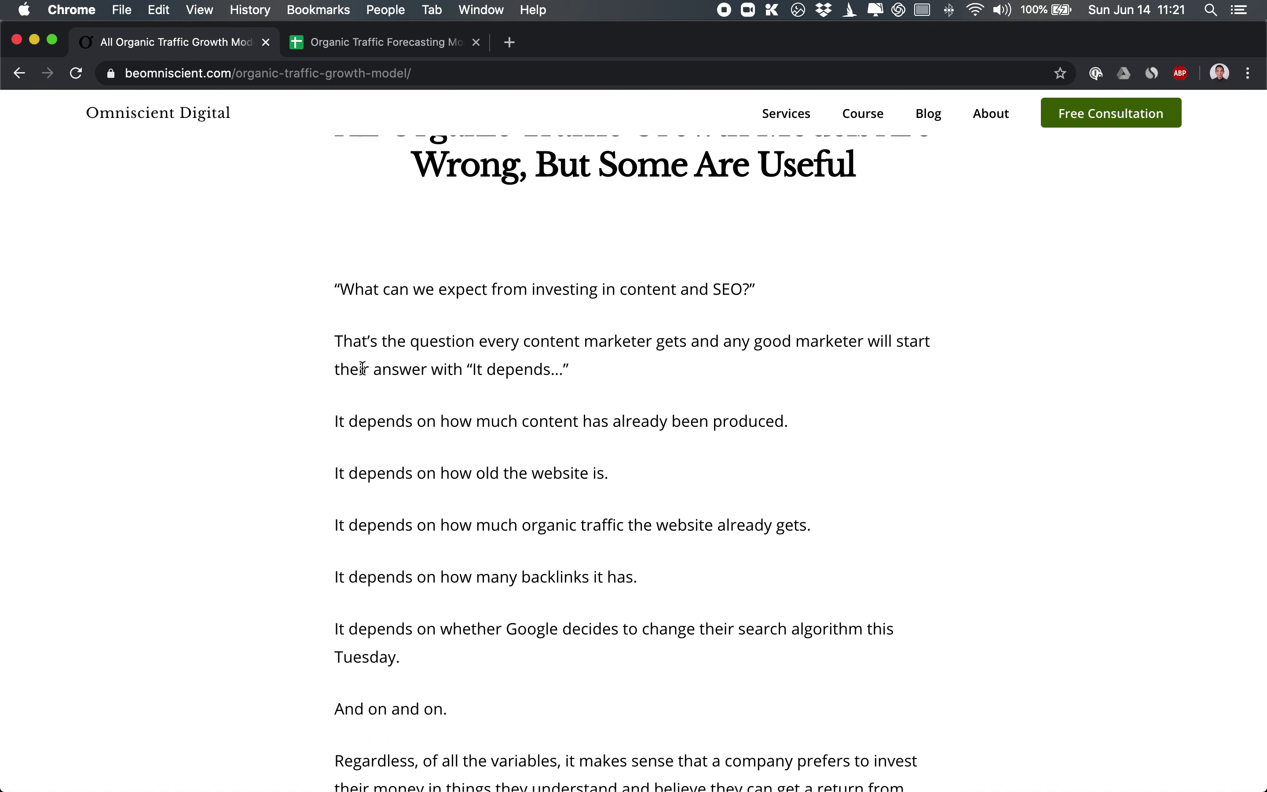
triple_click(371, 416)
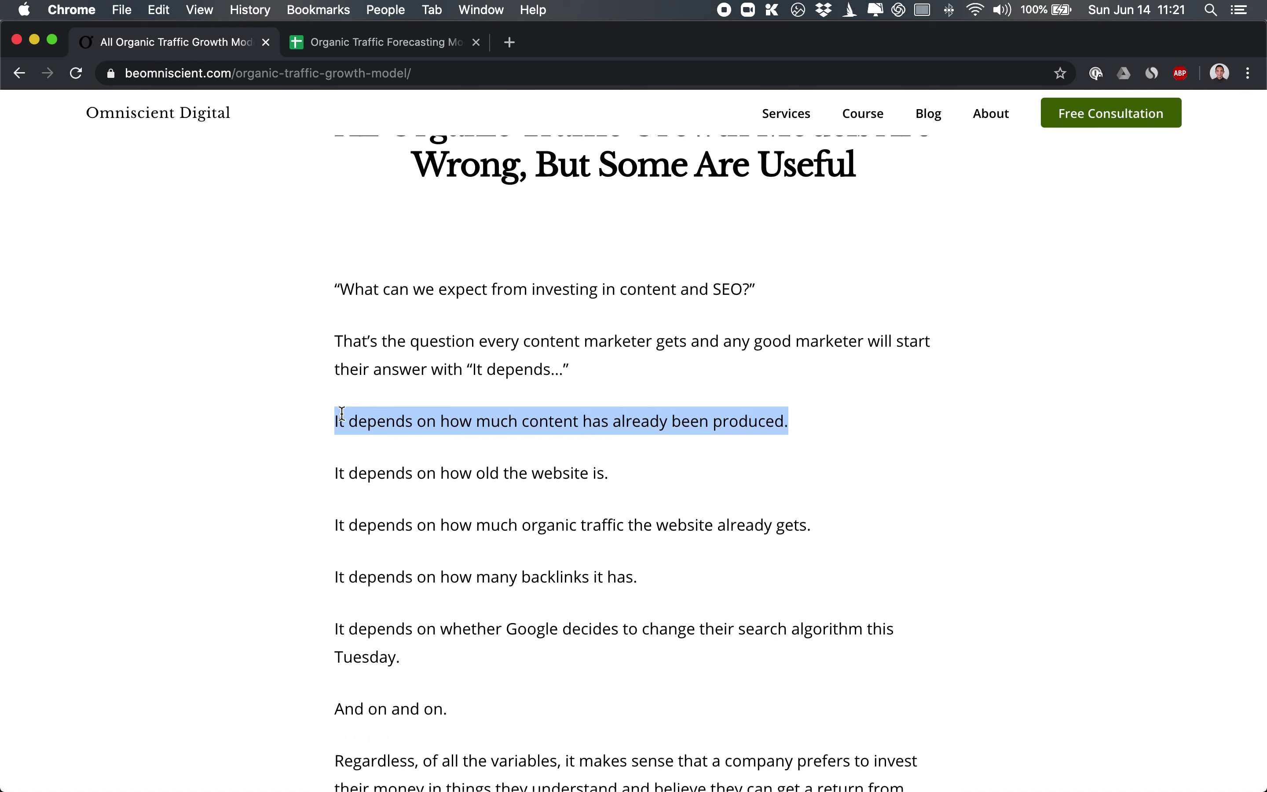
scroll(262, 410, "down", 2)
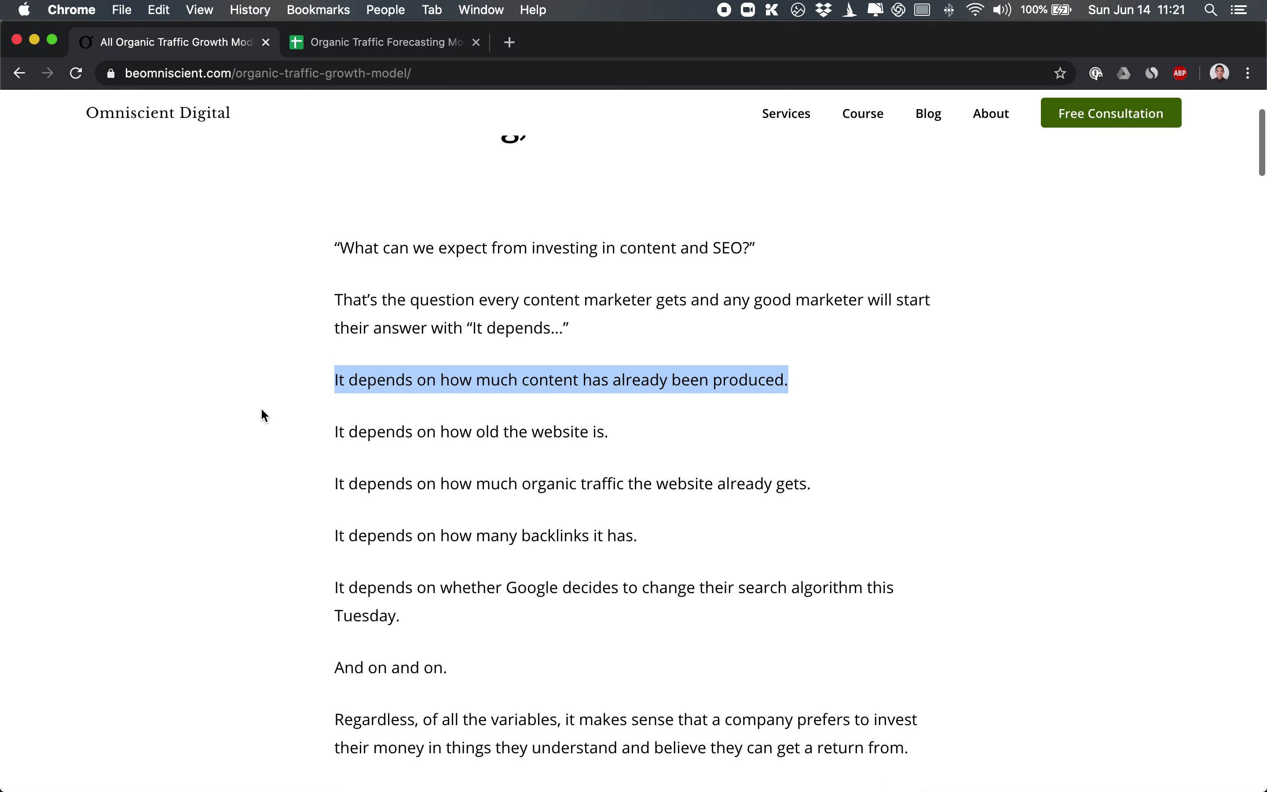
left_click(345, 446)
triple_click(342, 431)
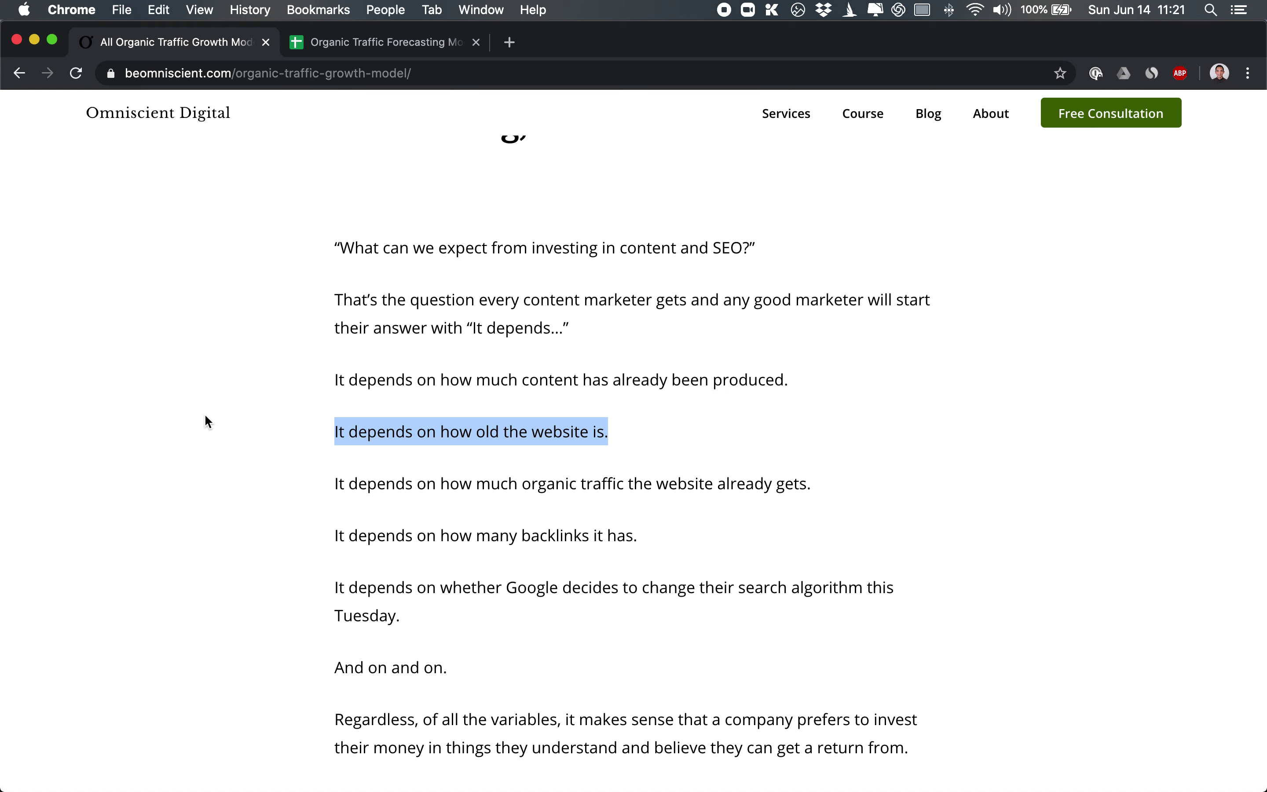
scroll(246, 440, "down", 1)
left_click(433, 462)
triple_click(434, 464)
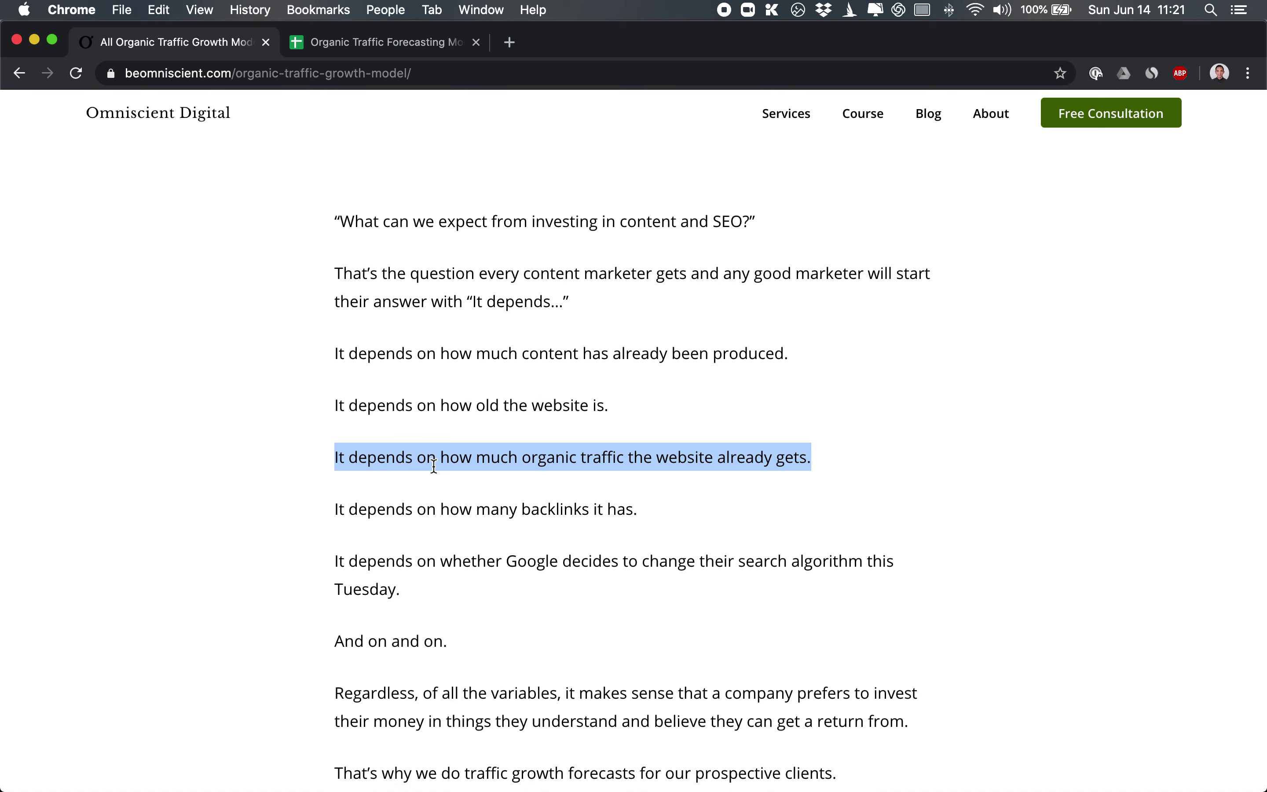
left_click(383, 509)
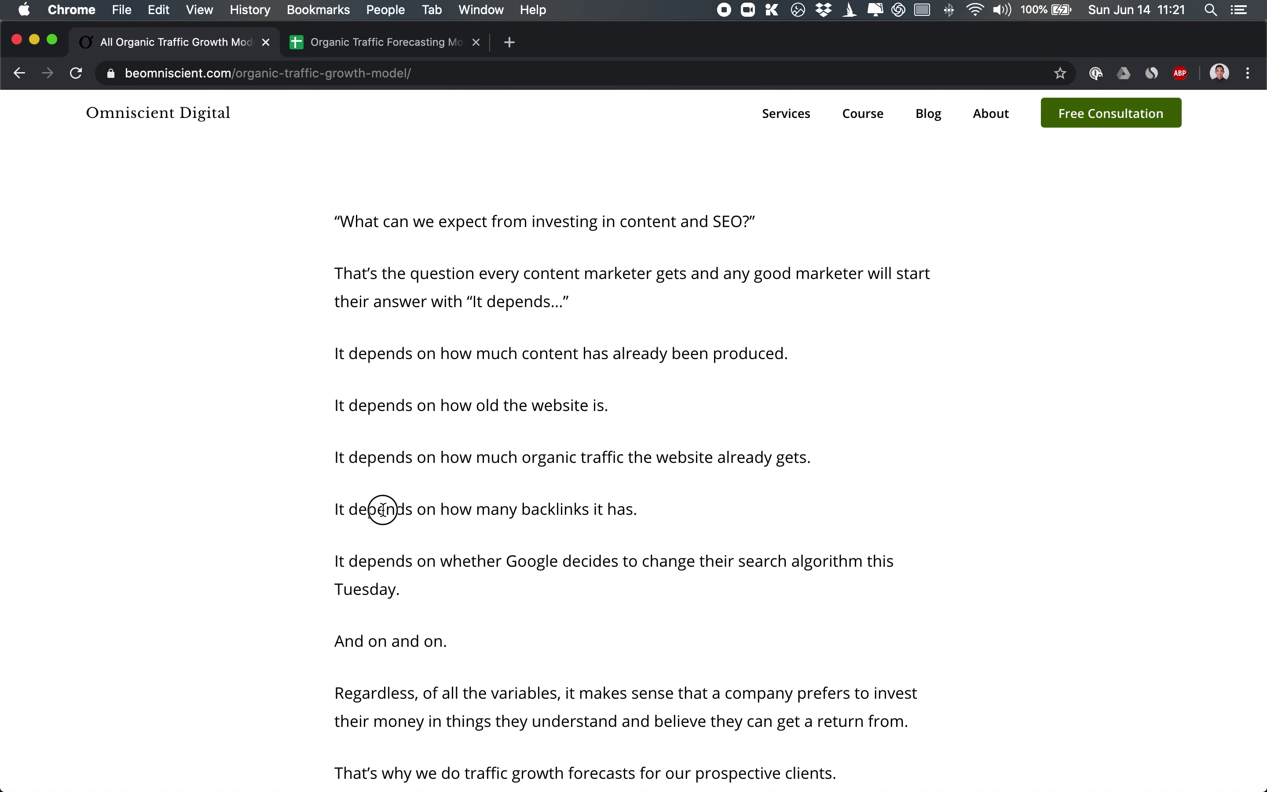
triple_click(383, 510)
scroll(256, 436, "down", 2)
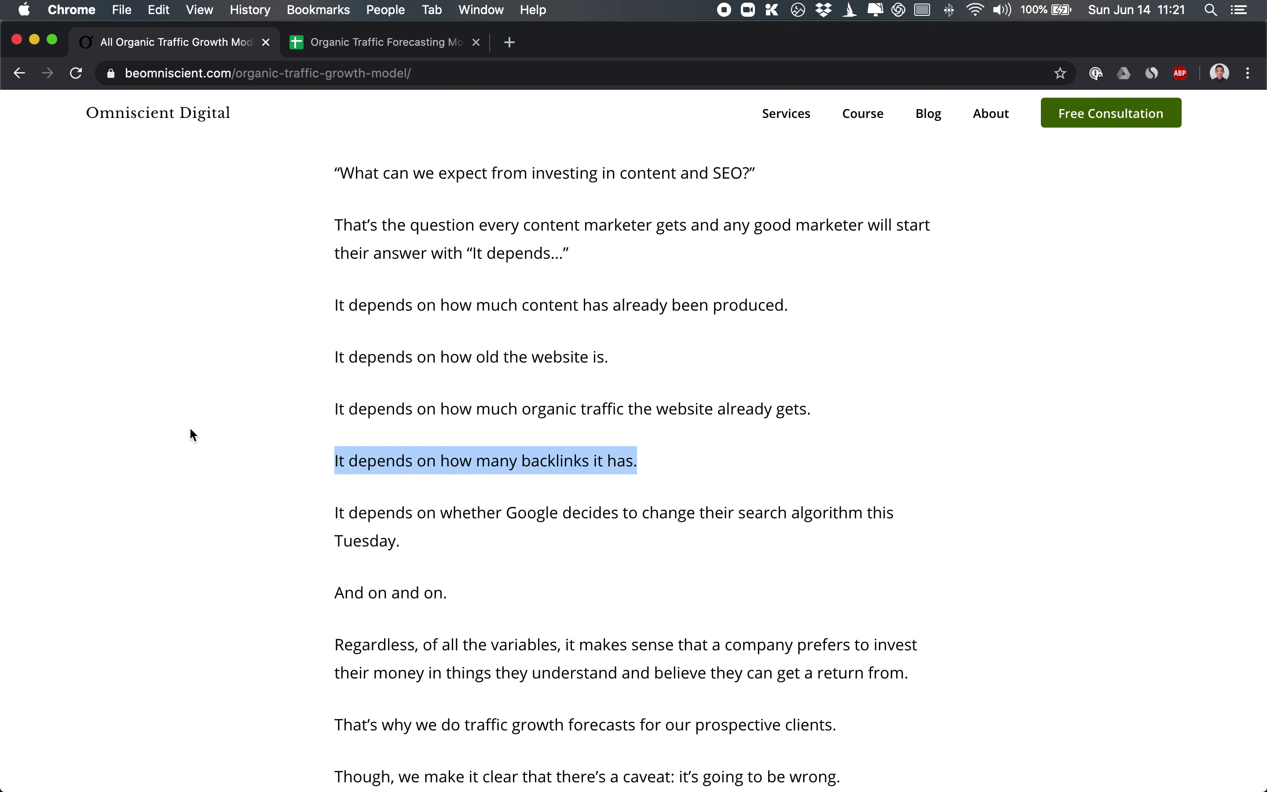
- Glance at cell D7 on the README sheet, then highlight the article's two-line title
left_click(381, 54)
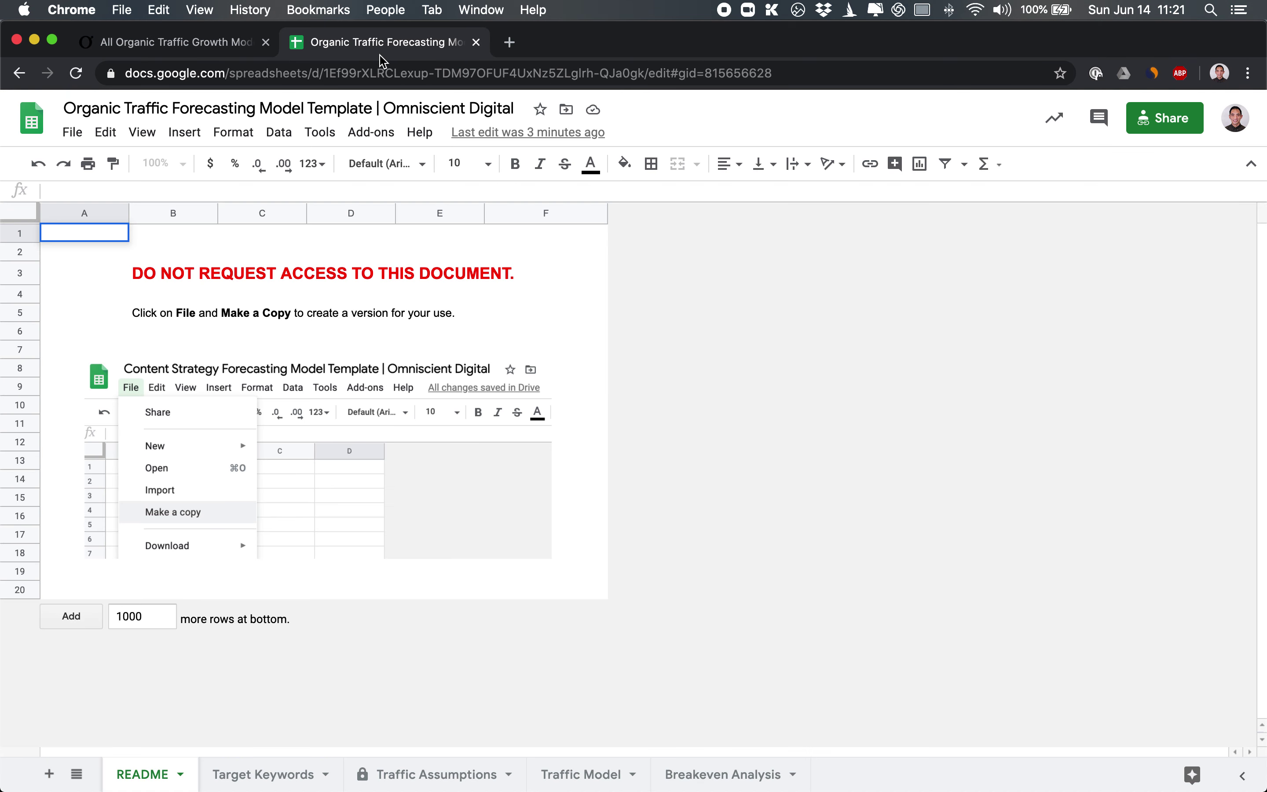
left_click(344, 341)
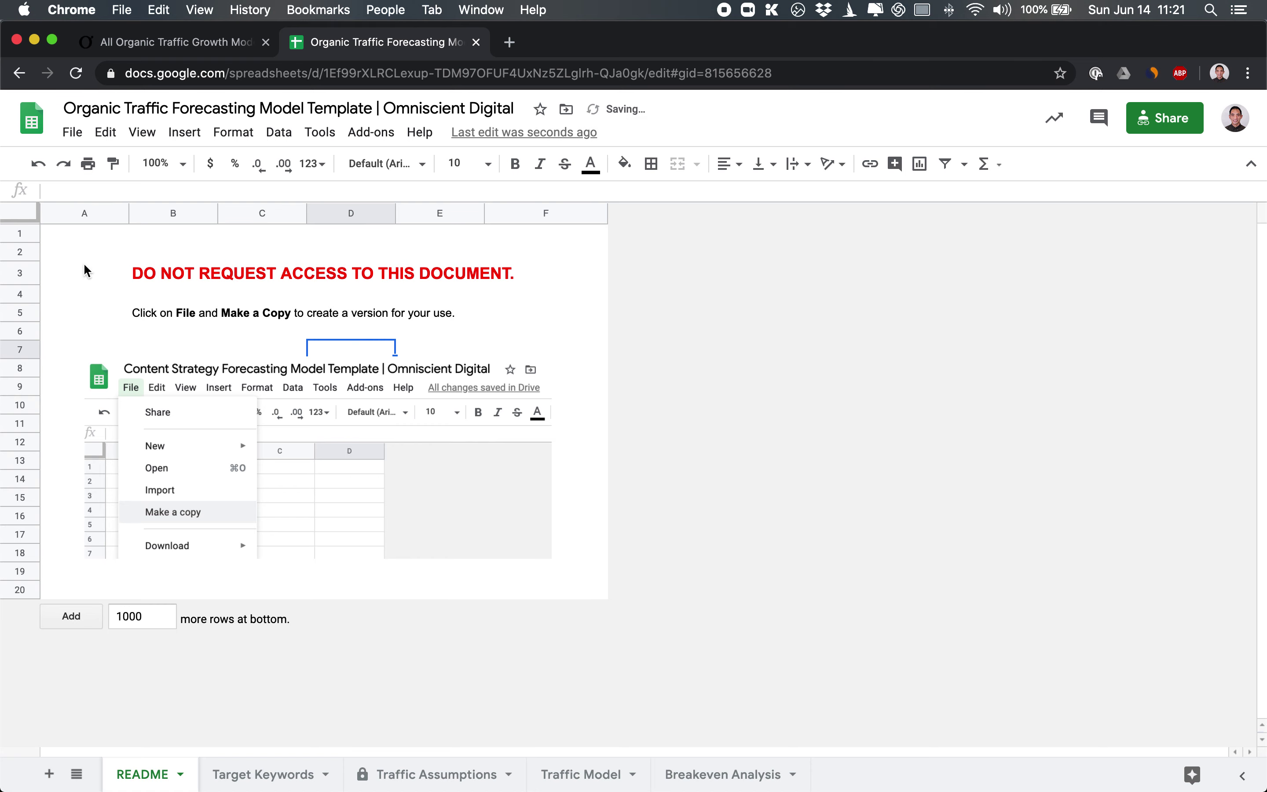
left_click(171, 48)
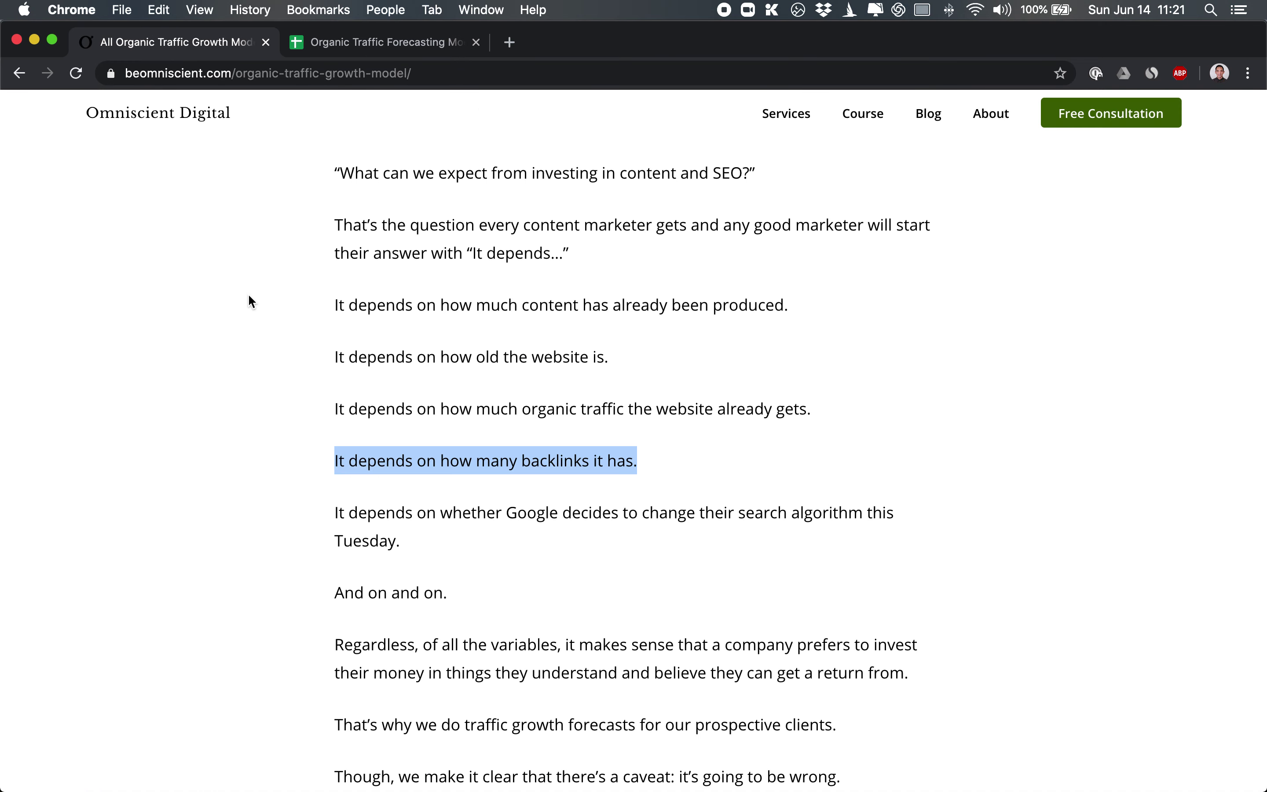
scroll(248, 295, "up", 5)
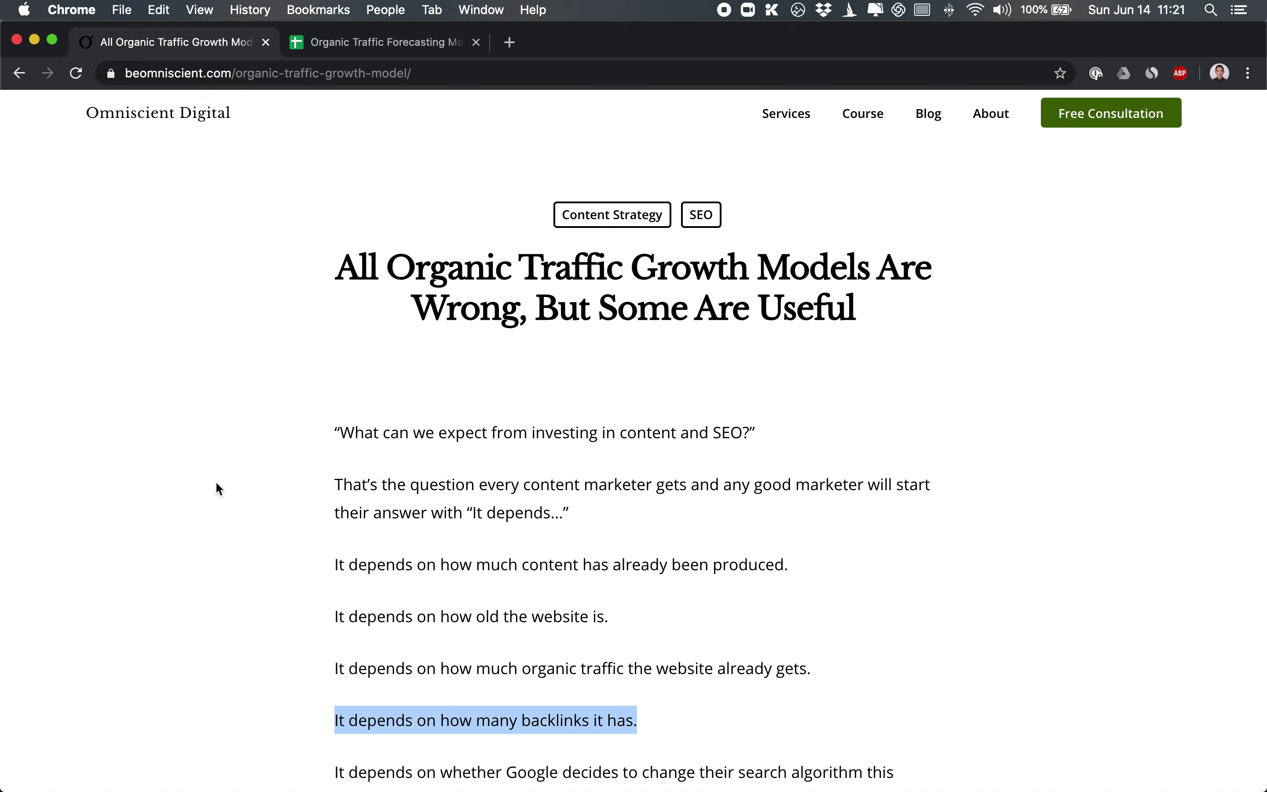
triple_click(626, 264)
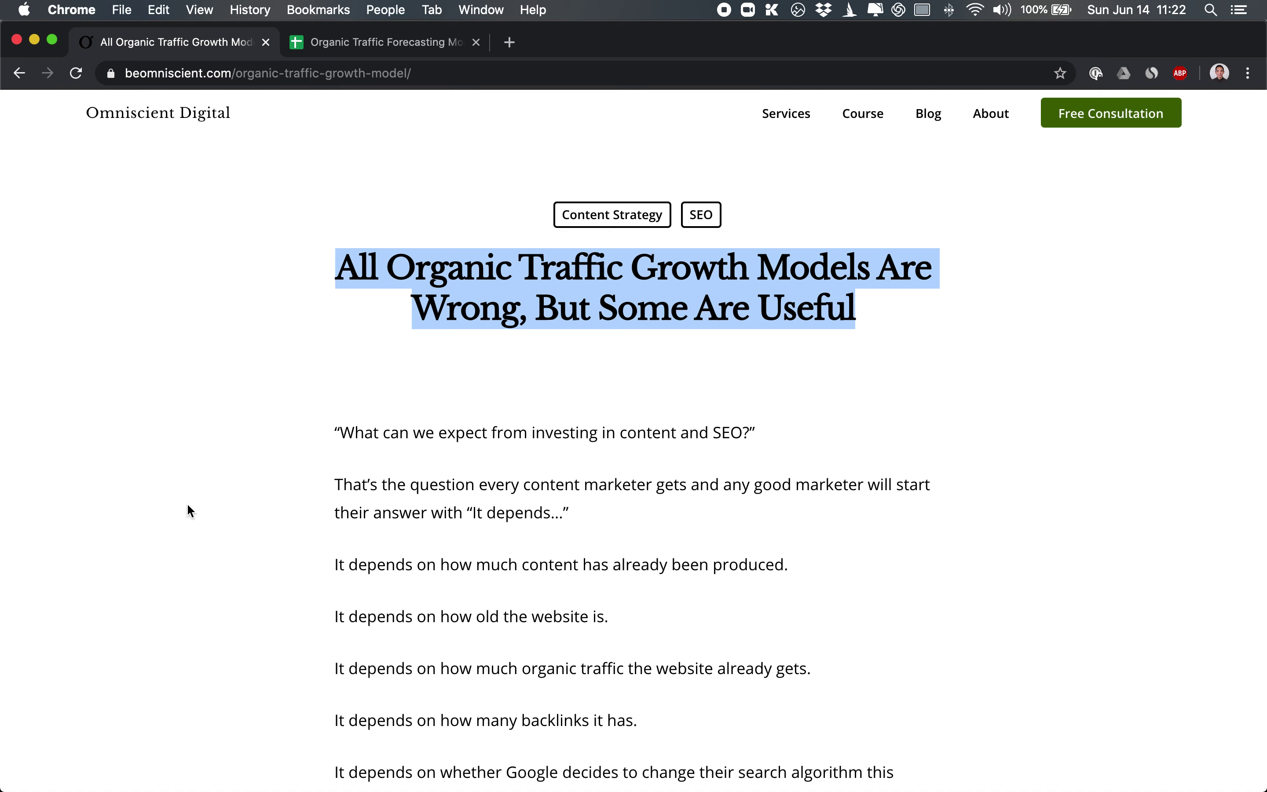
- Scroll further through the article and return to the forecasting model spreadsheet
scroll(173, 510, "down", 2)
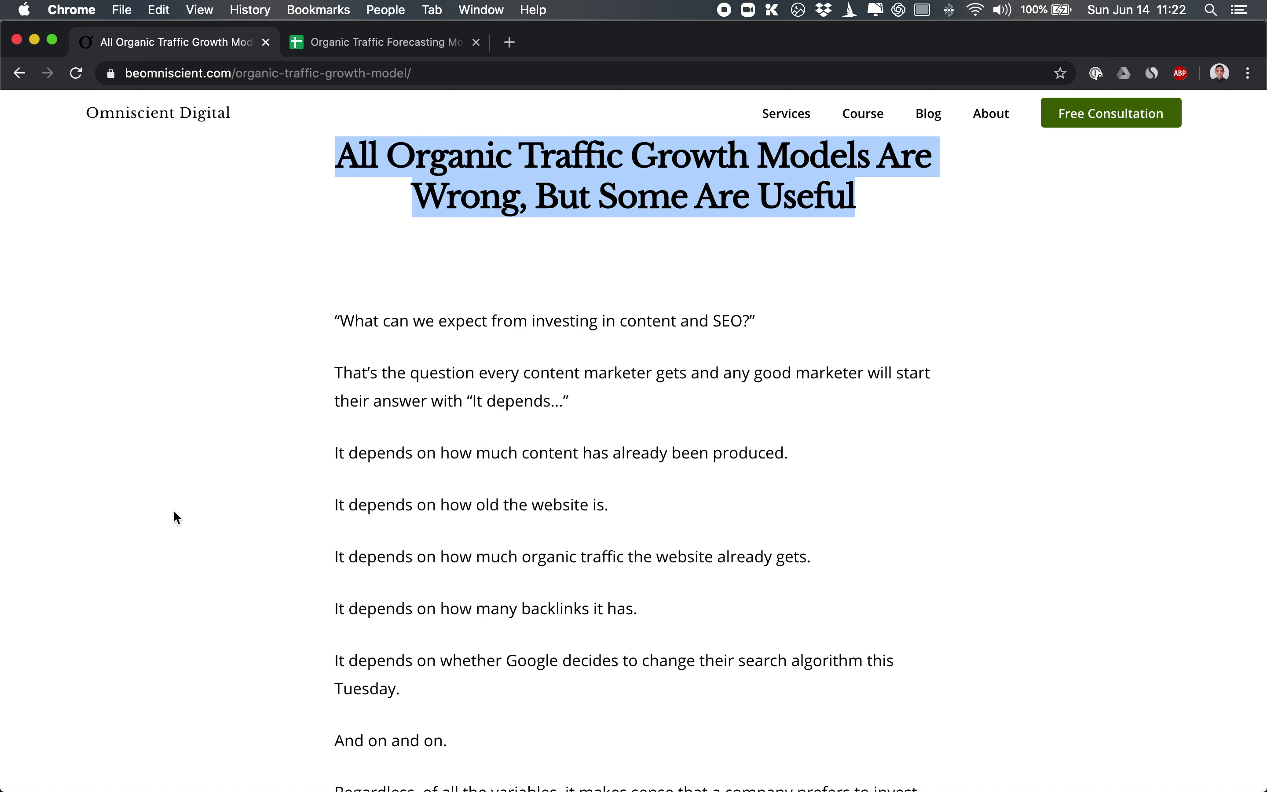
left_click(160, 529)
scroll(161, 528, "down", 10)
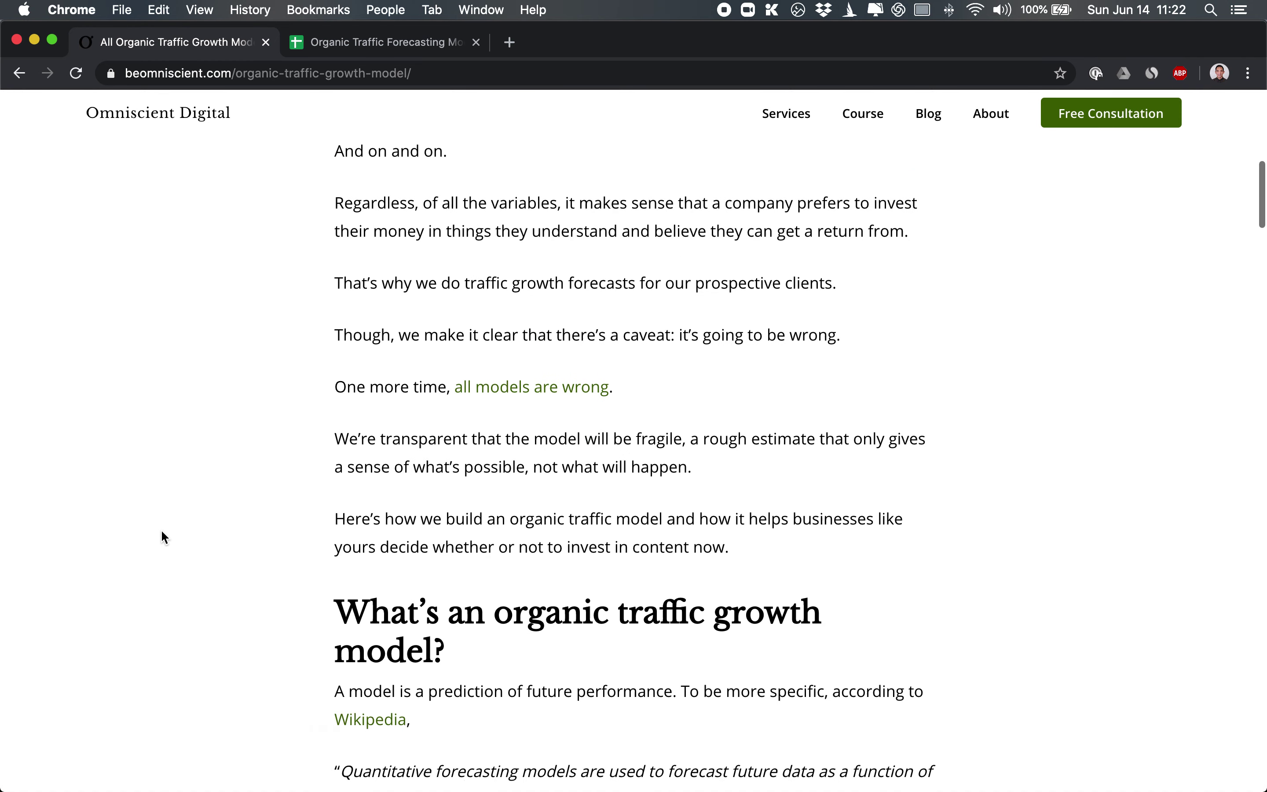
scroll(161, 529, "down", 1)
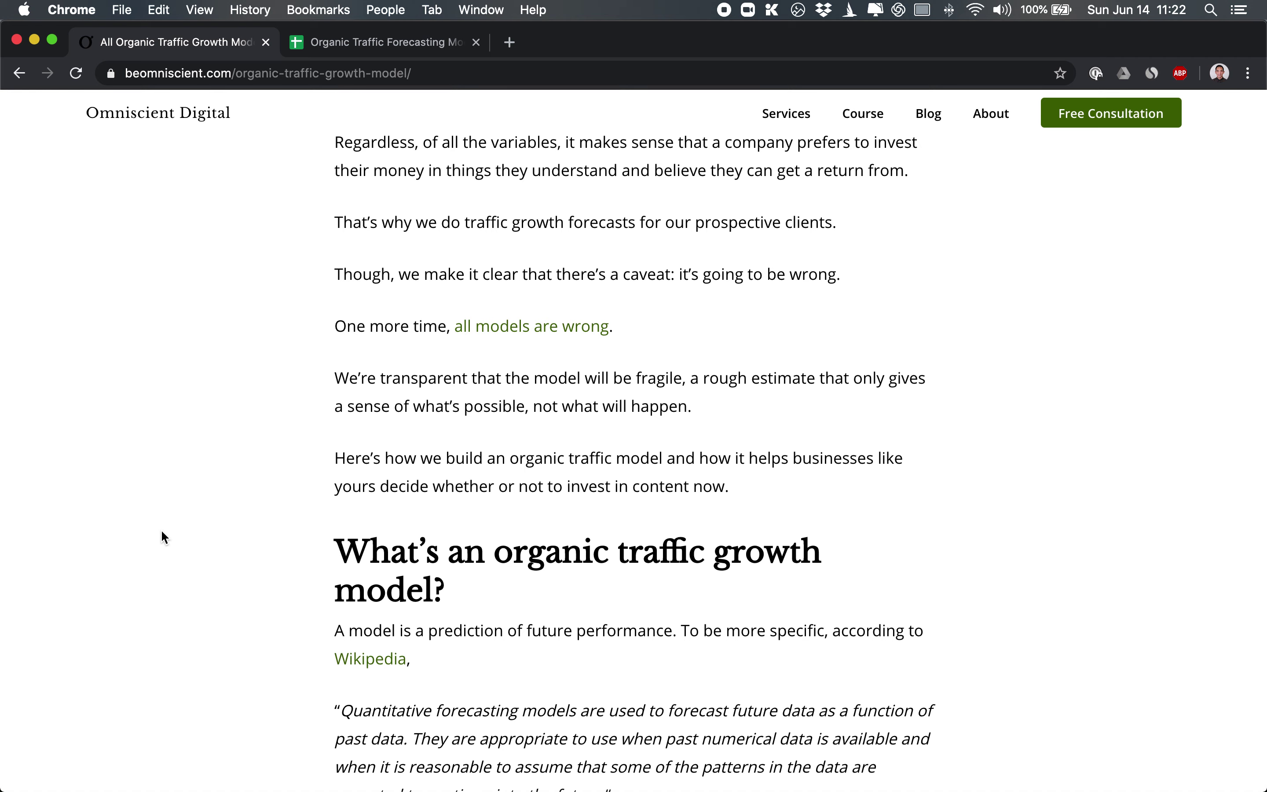
key("ctrl+Tab")
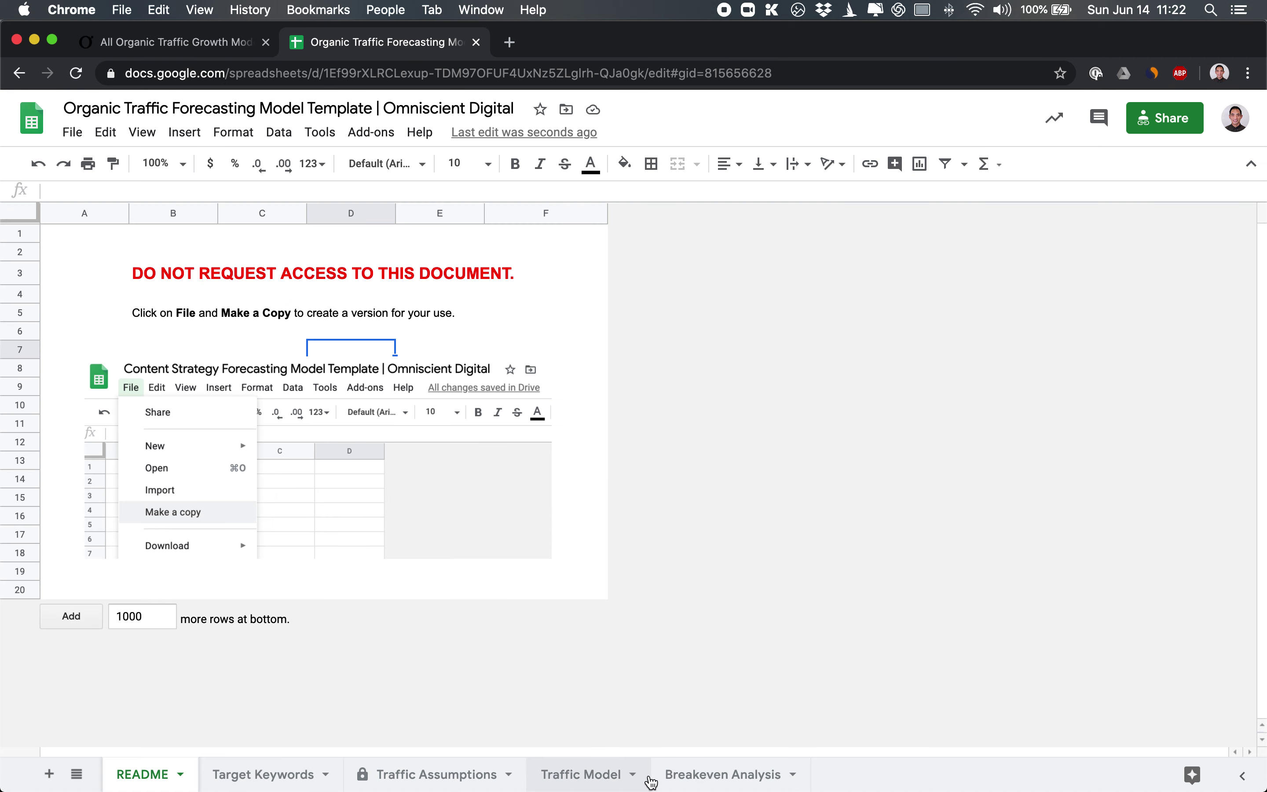
- Check the empty Target Keywords sheet, selecting cell B5 under the Keywords header
left_click(271, 779)
left_click(266, 484)
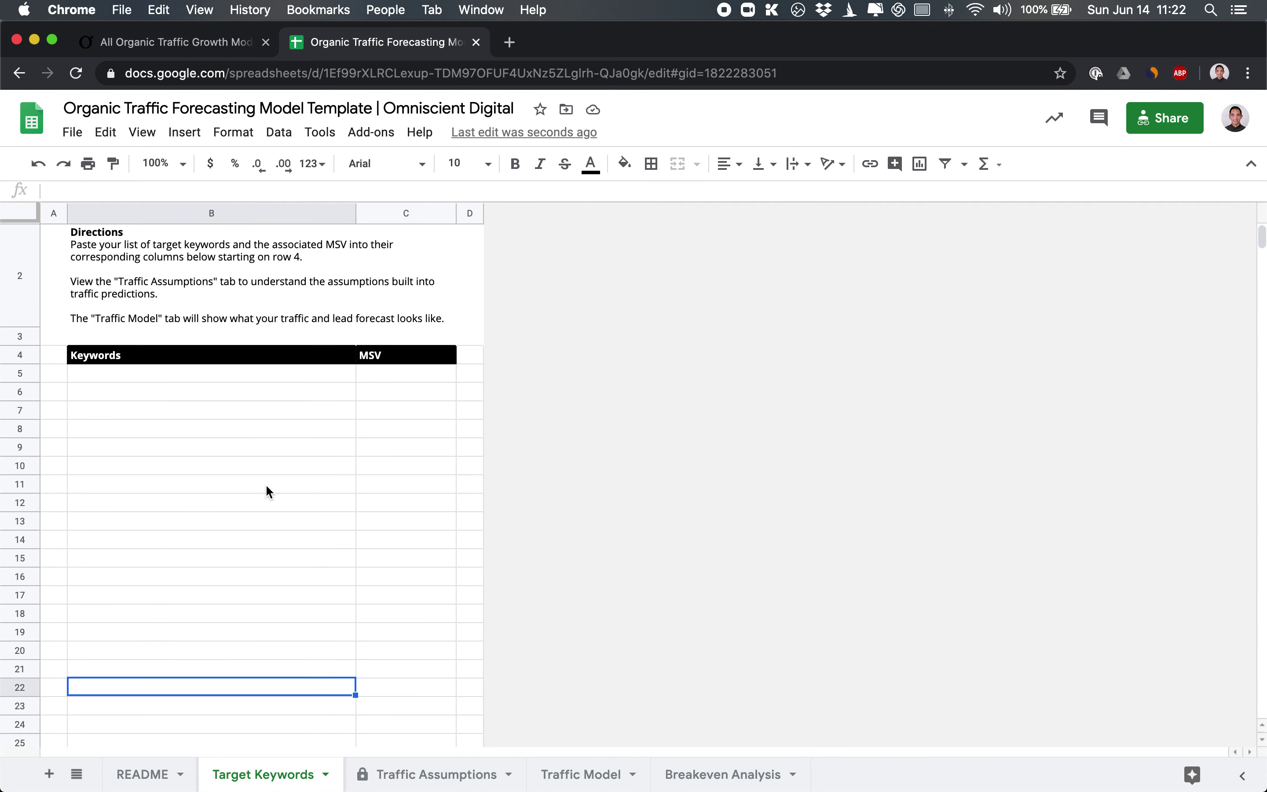
left_click(185, 395)
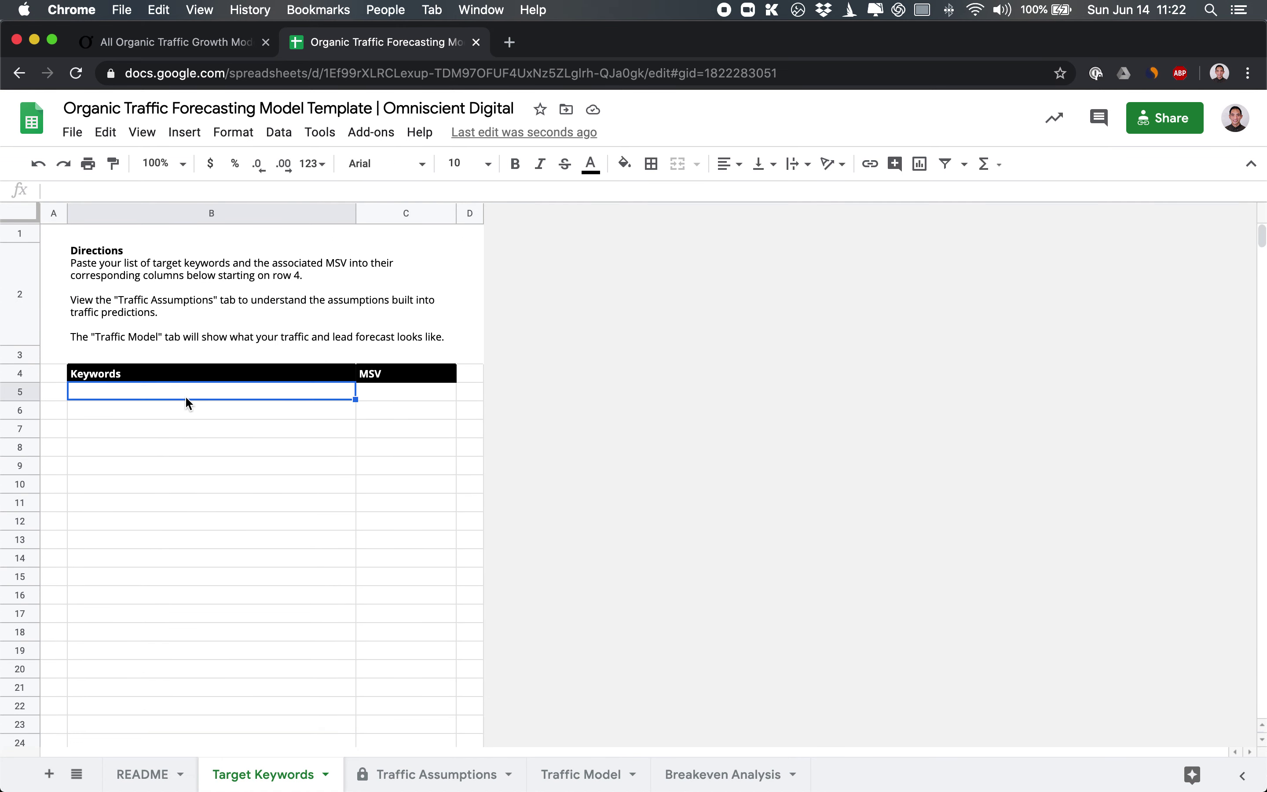
scroll(383, 371, "down", 2)
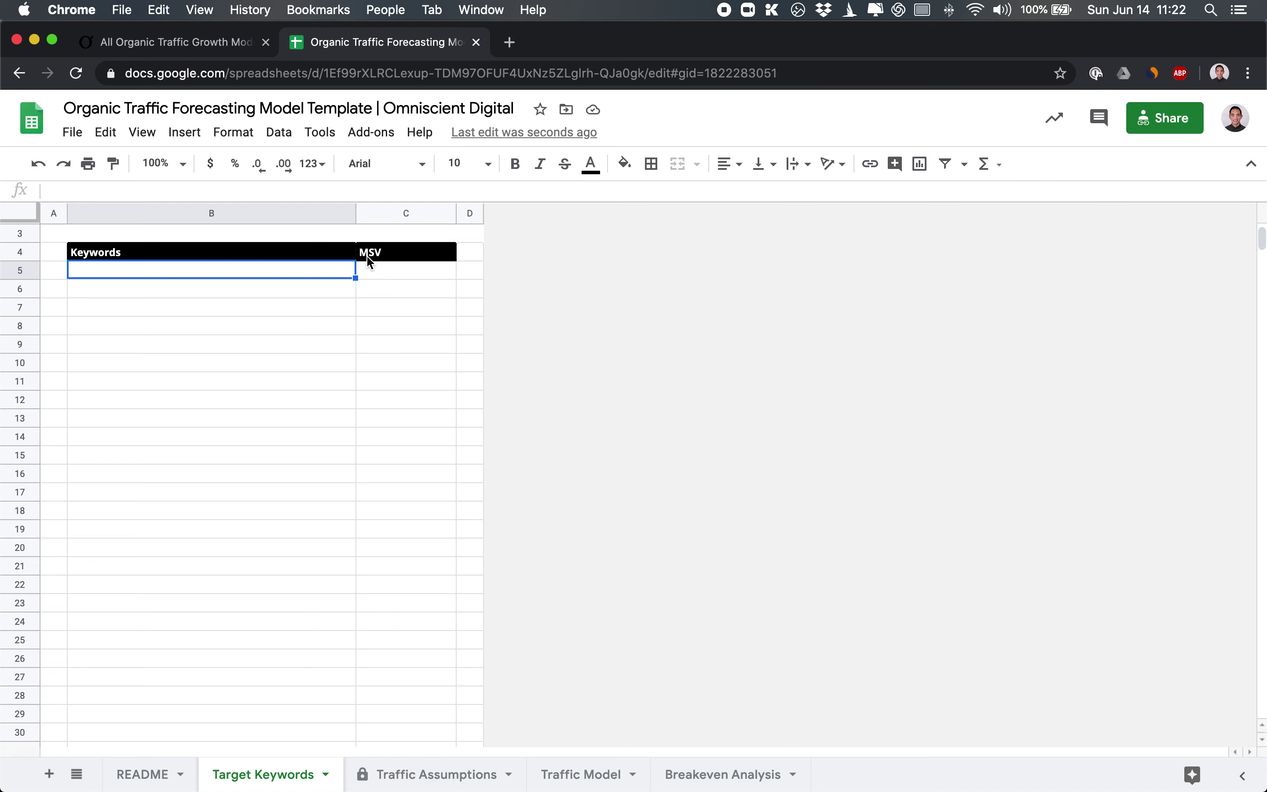
- On Traffic Assumptions, inspect the Position 1 column, E15 formula, 30% CTR and D10:D21 estimates
left_click(418, 772)
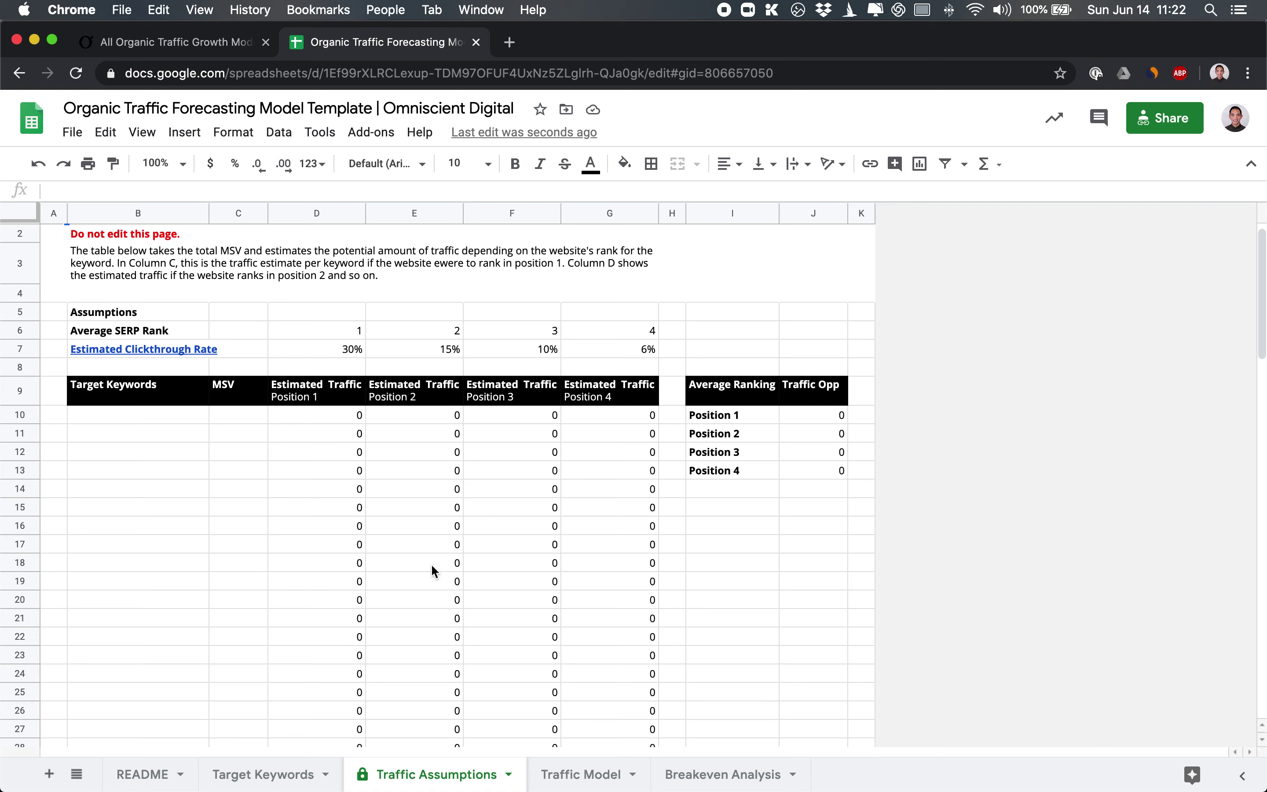
scroll(432, 571, "down", 1)
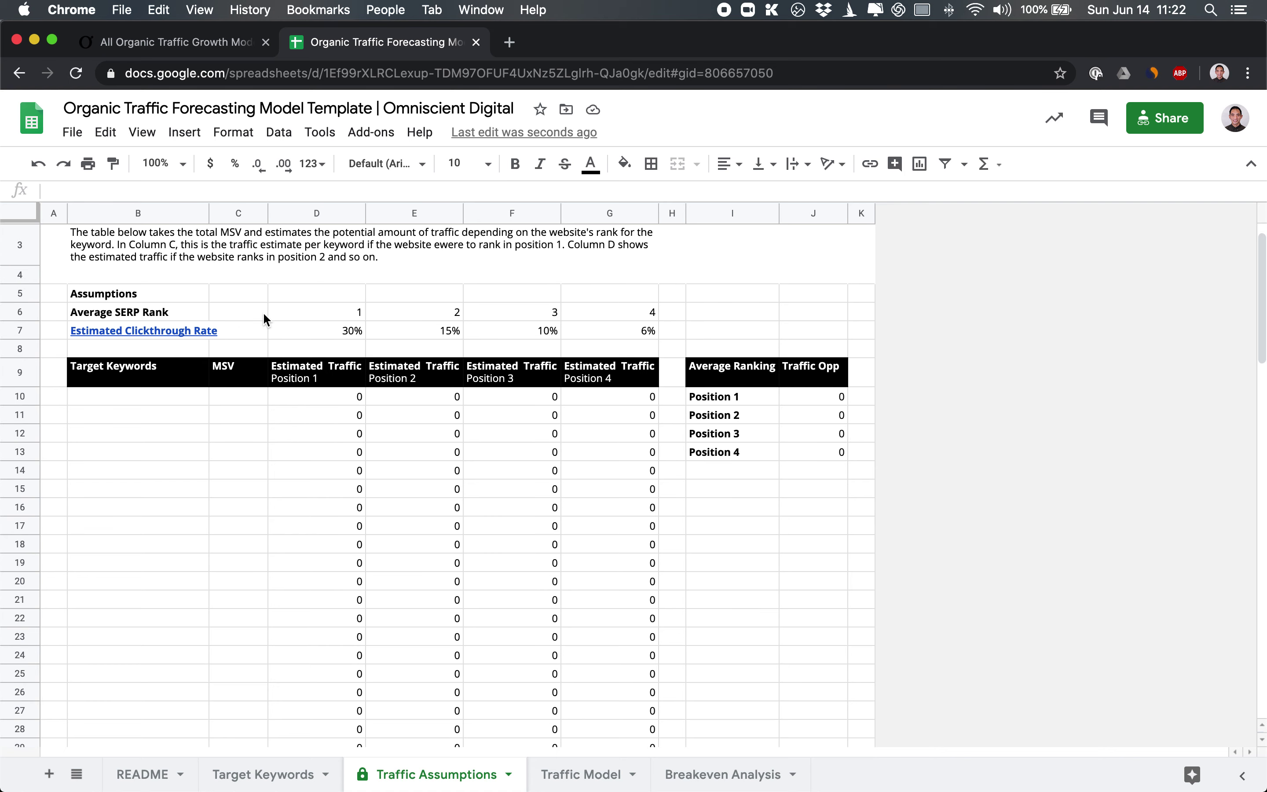
left_click(326, 218)
left_click(607, 209, "shift")
left_click(439, 481)
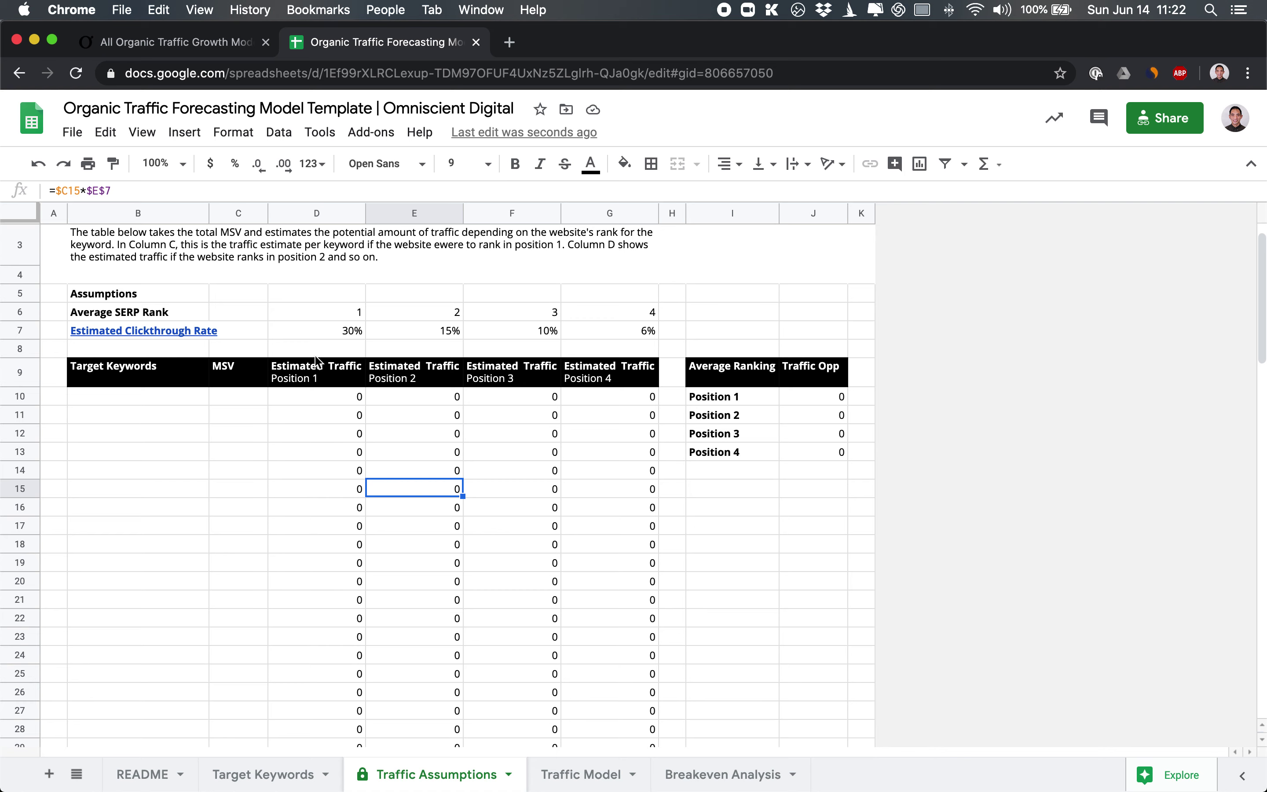
left_click(326, 334)
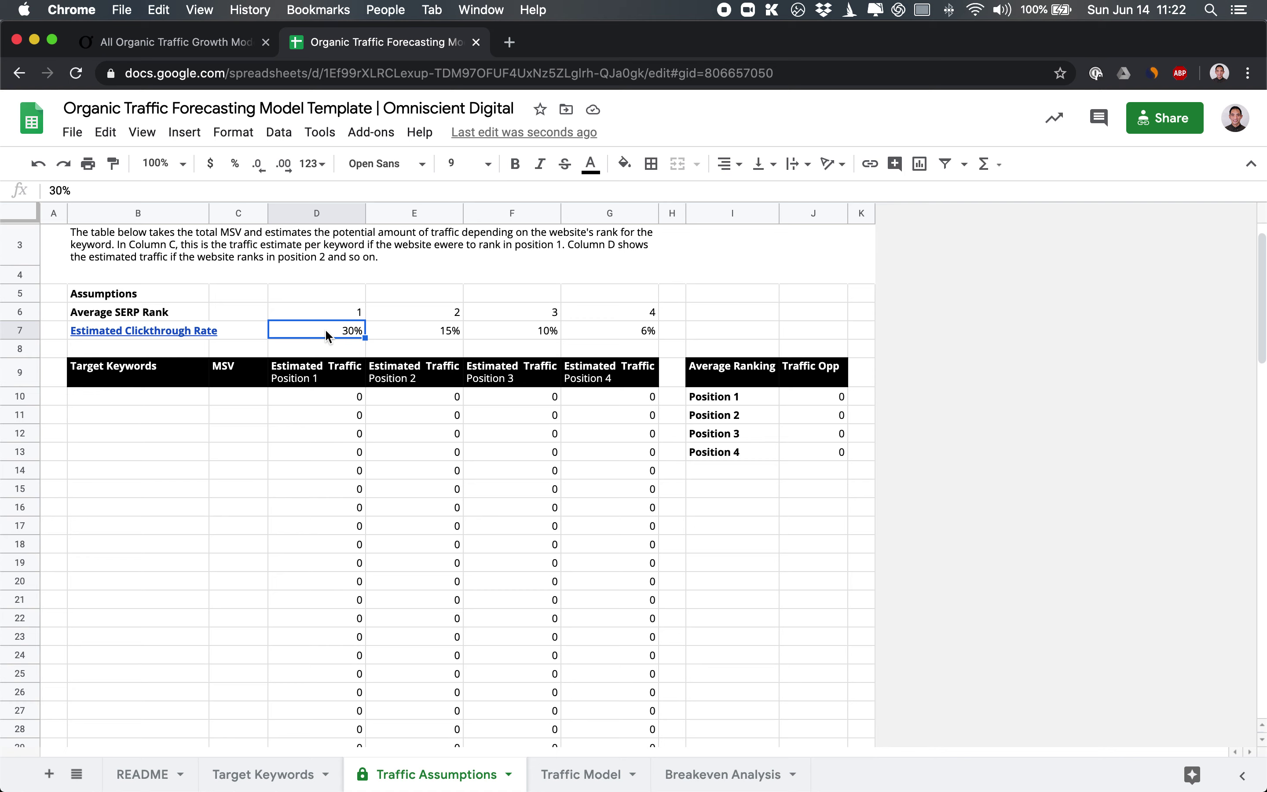
left_click_drag(331, 399, 342, 602)
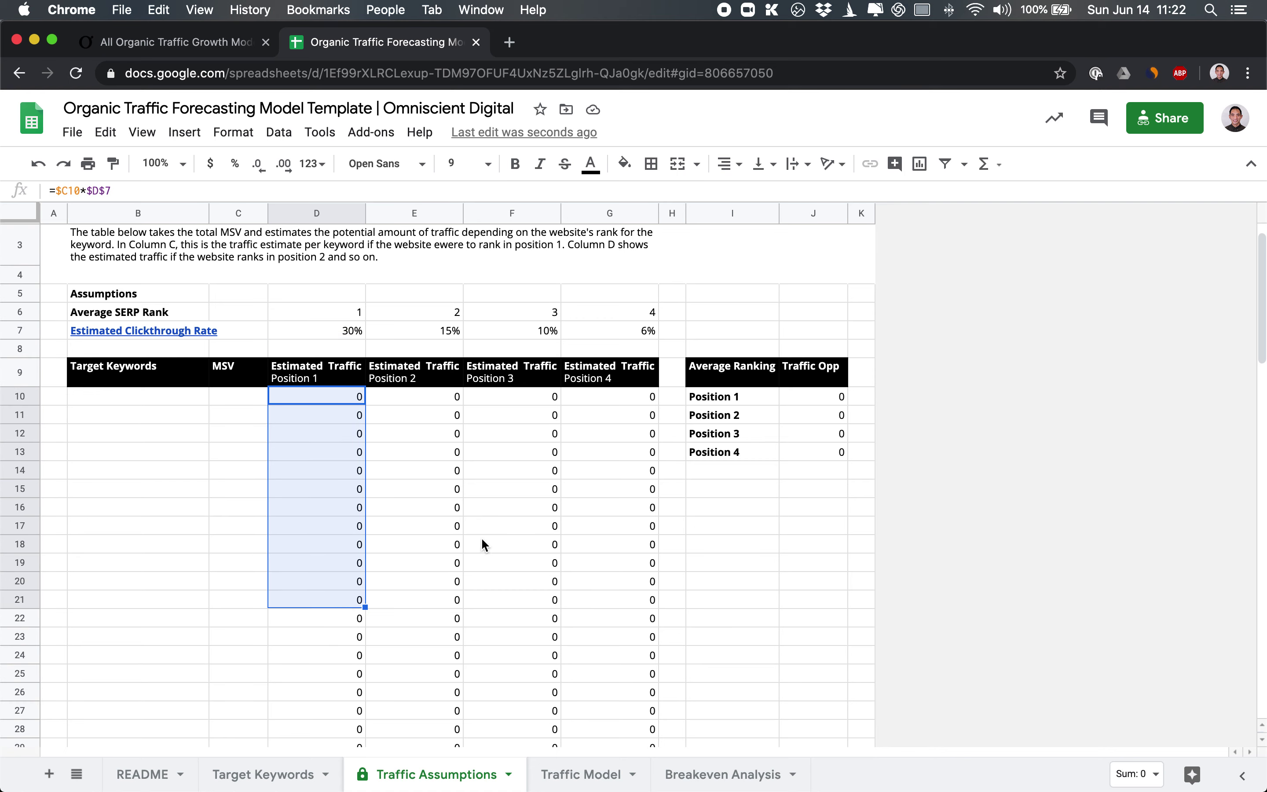
- Inspect positions 2–4 ranks, click-through rates and traffic estimates, plus the keyword cells' source
left_click(427, 313)
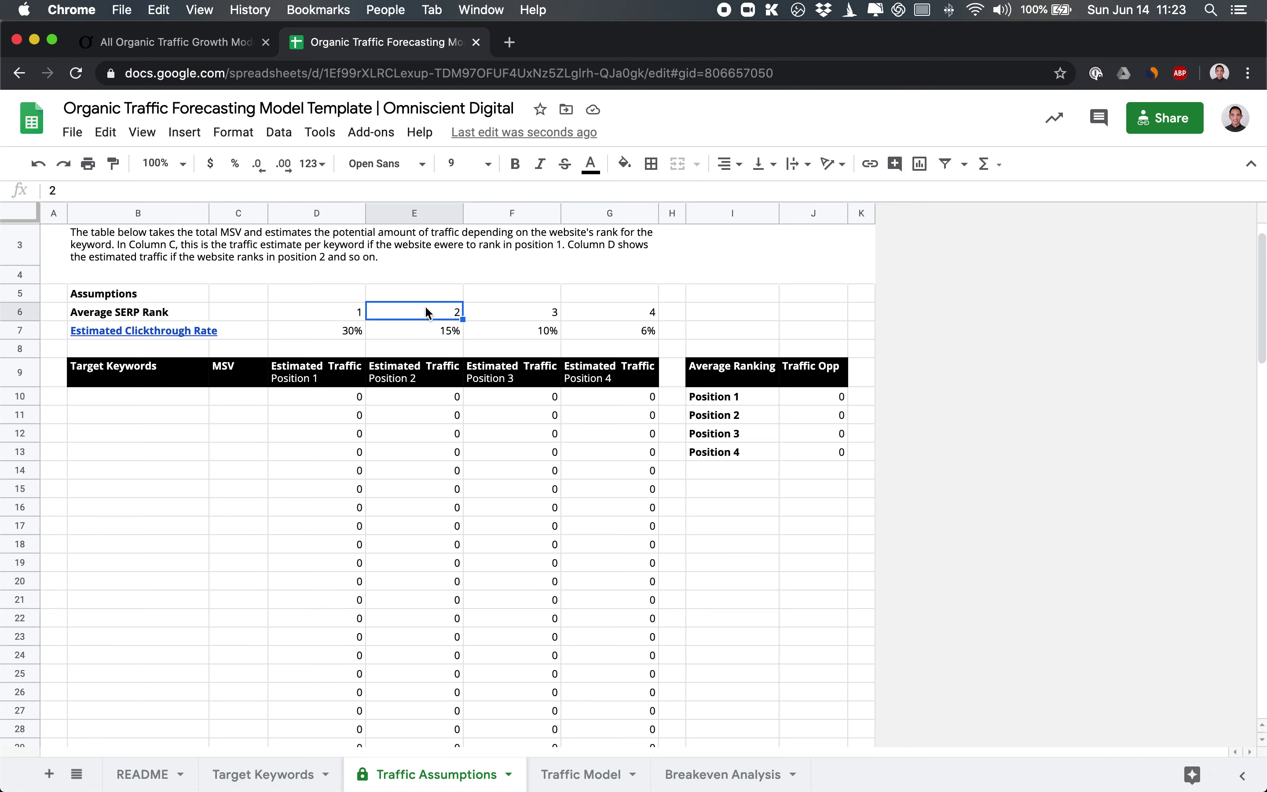
left_click(428, 332)
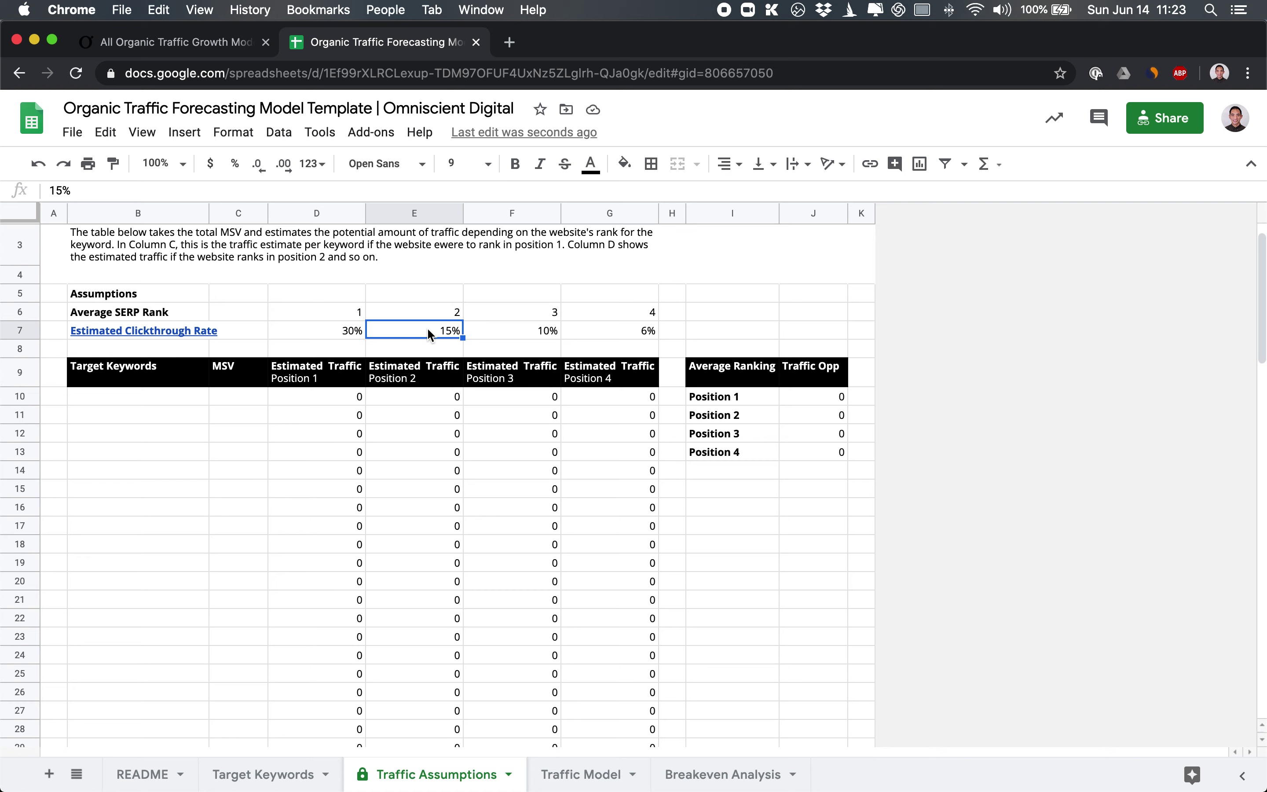
left_click_drag(512, 314, 521, 508)
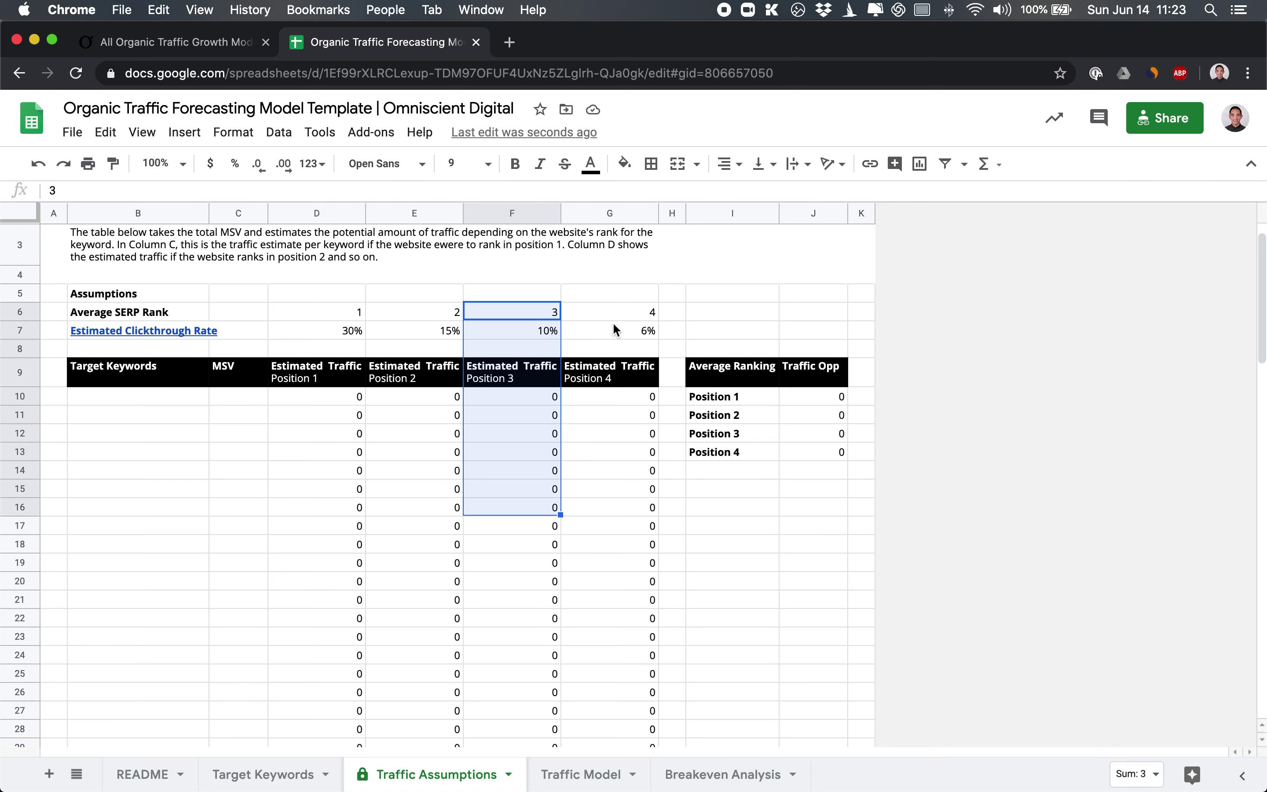
left_click_drag(614, 314, 617, 512)
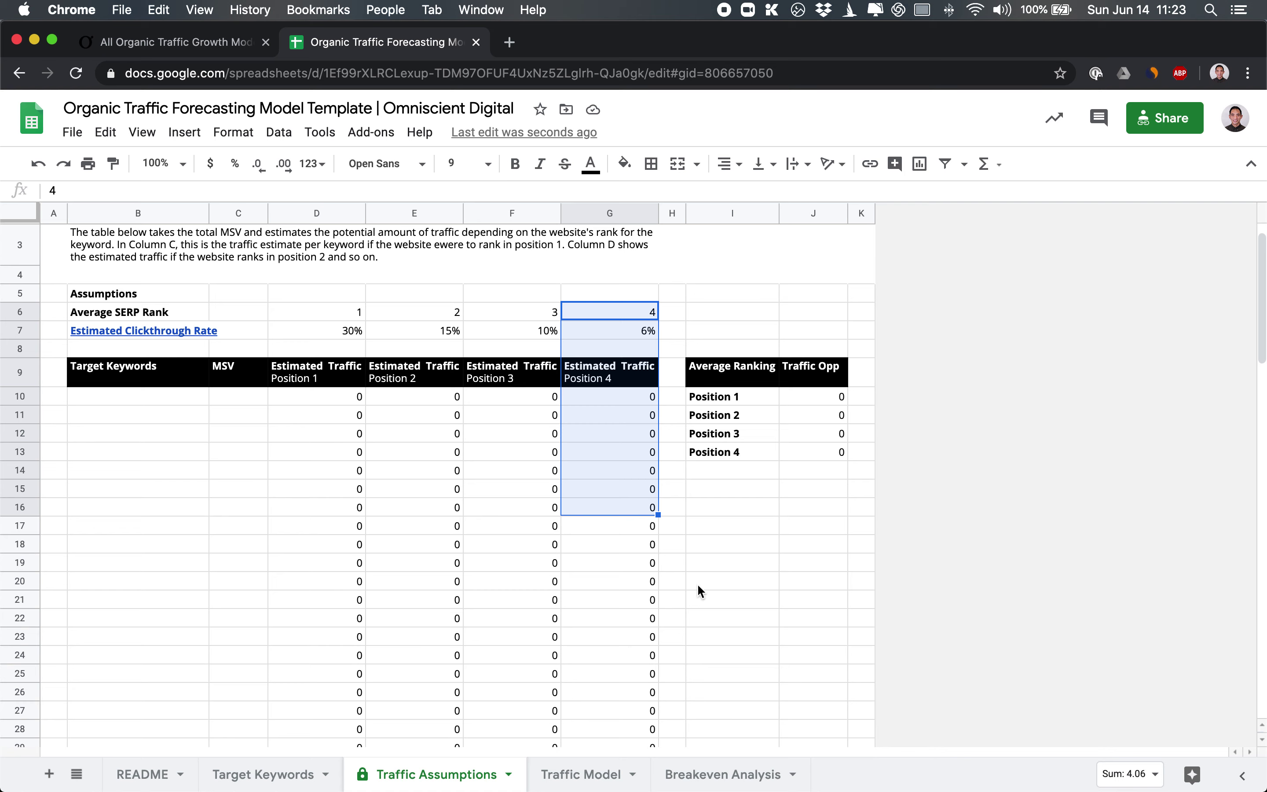
left_click(198, 506)
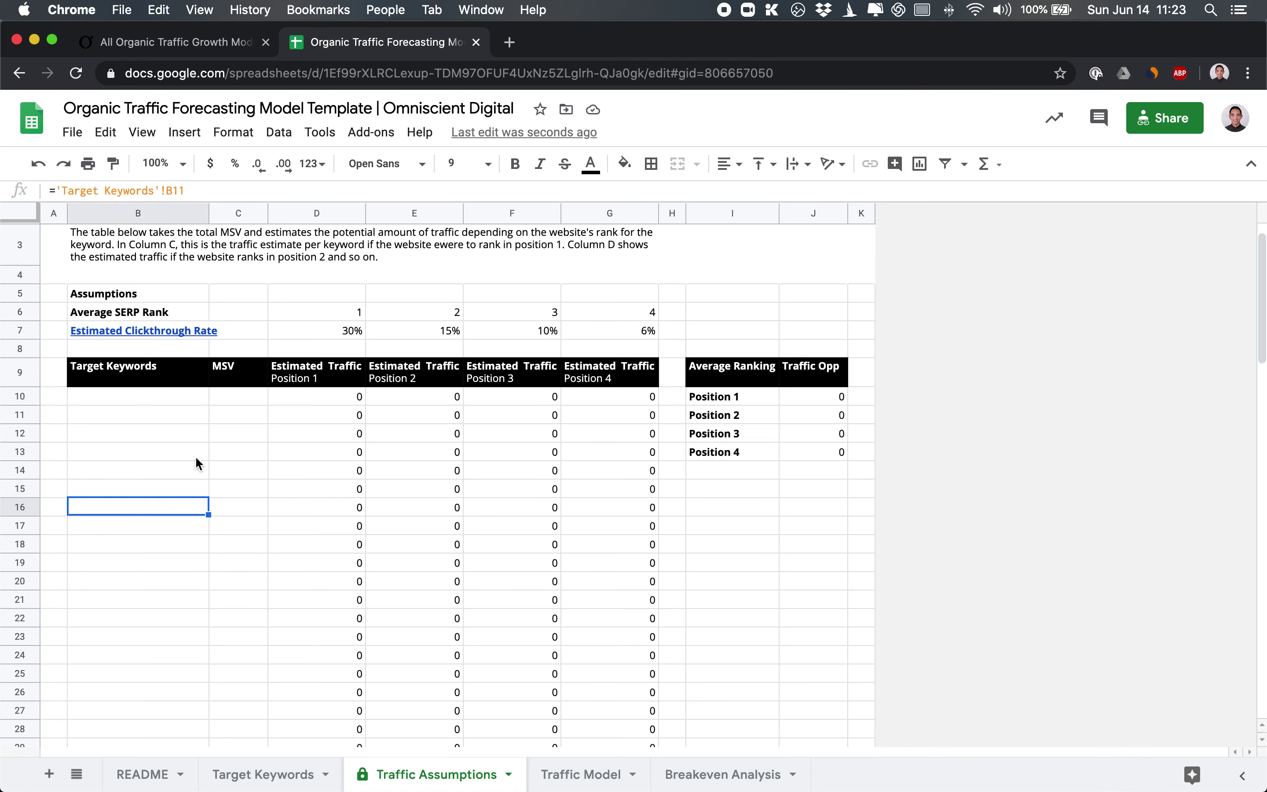
left_click(140, 397)
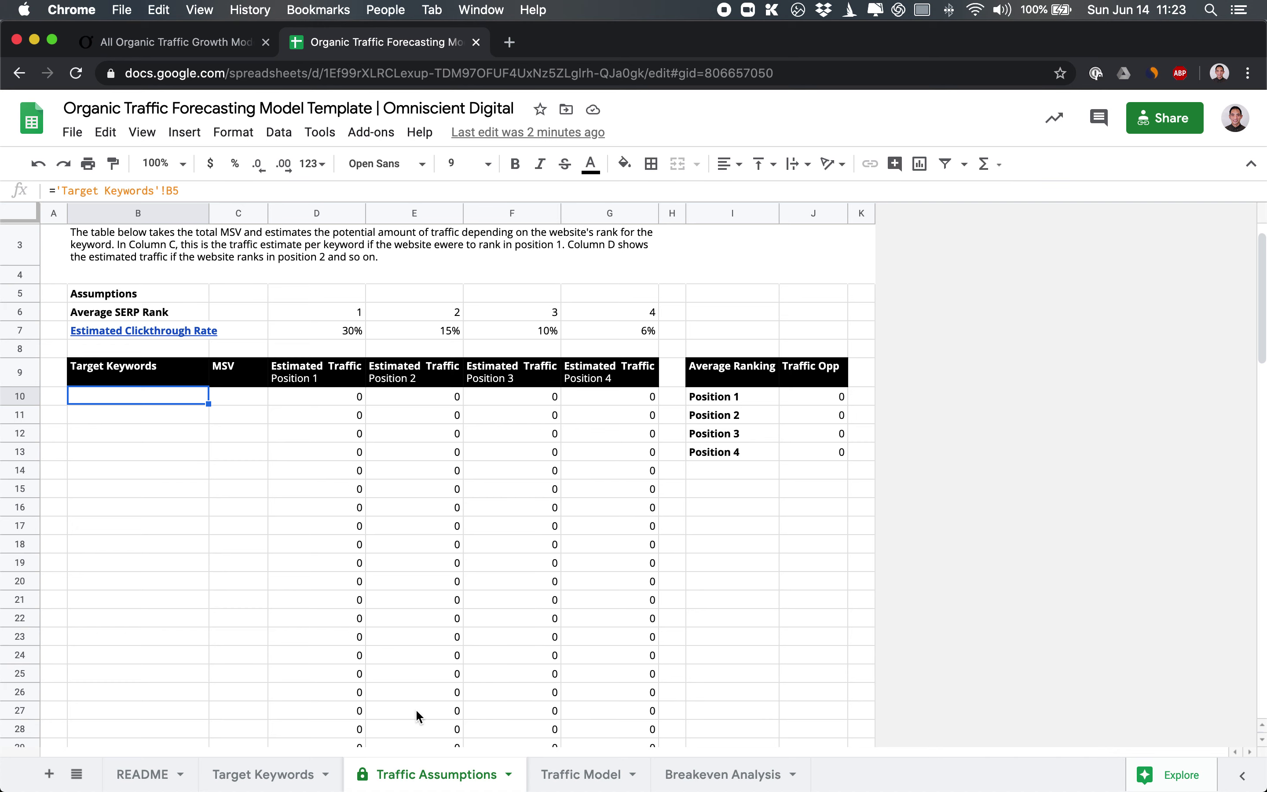
- Look over the Traffic Model and Breakeven Analysis sheets
left_click(560, 775)
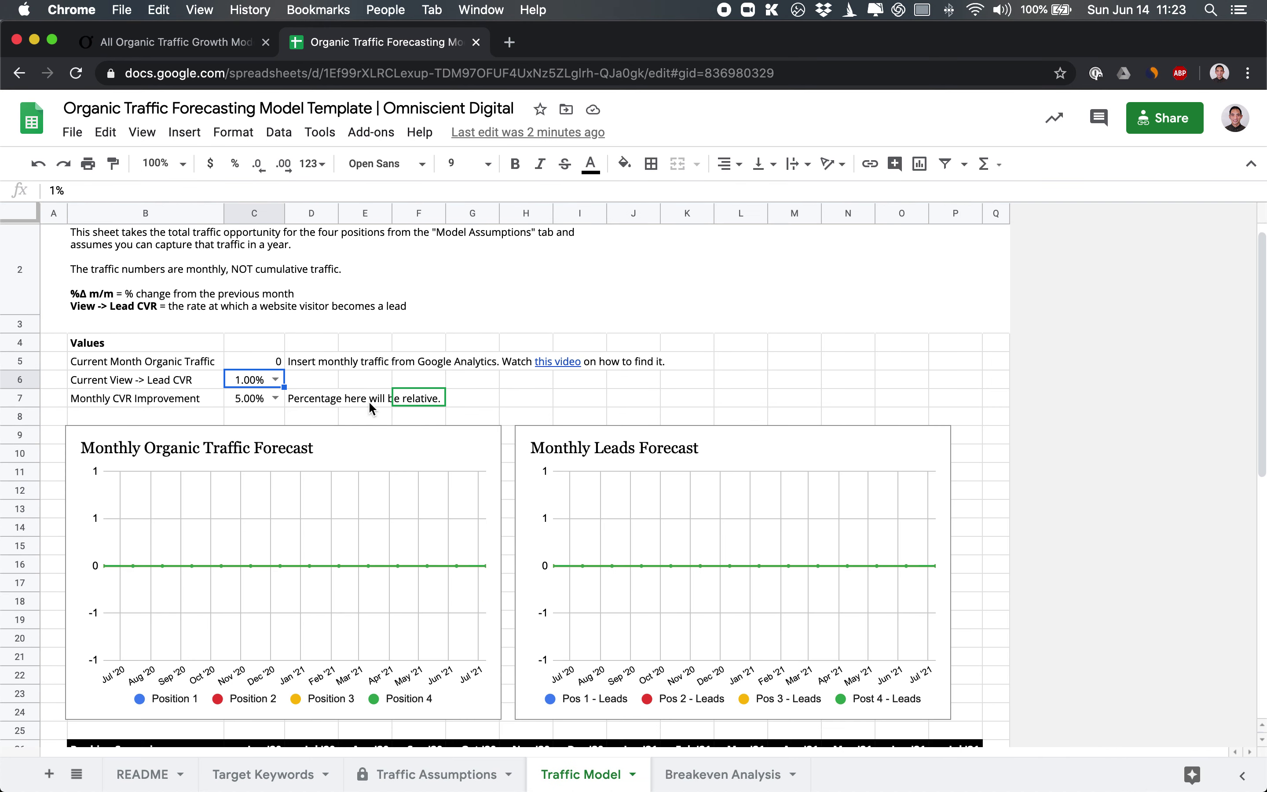
scroll(368, 403, "down", 5)
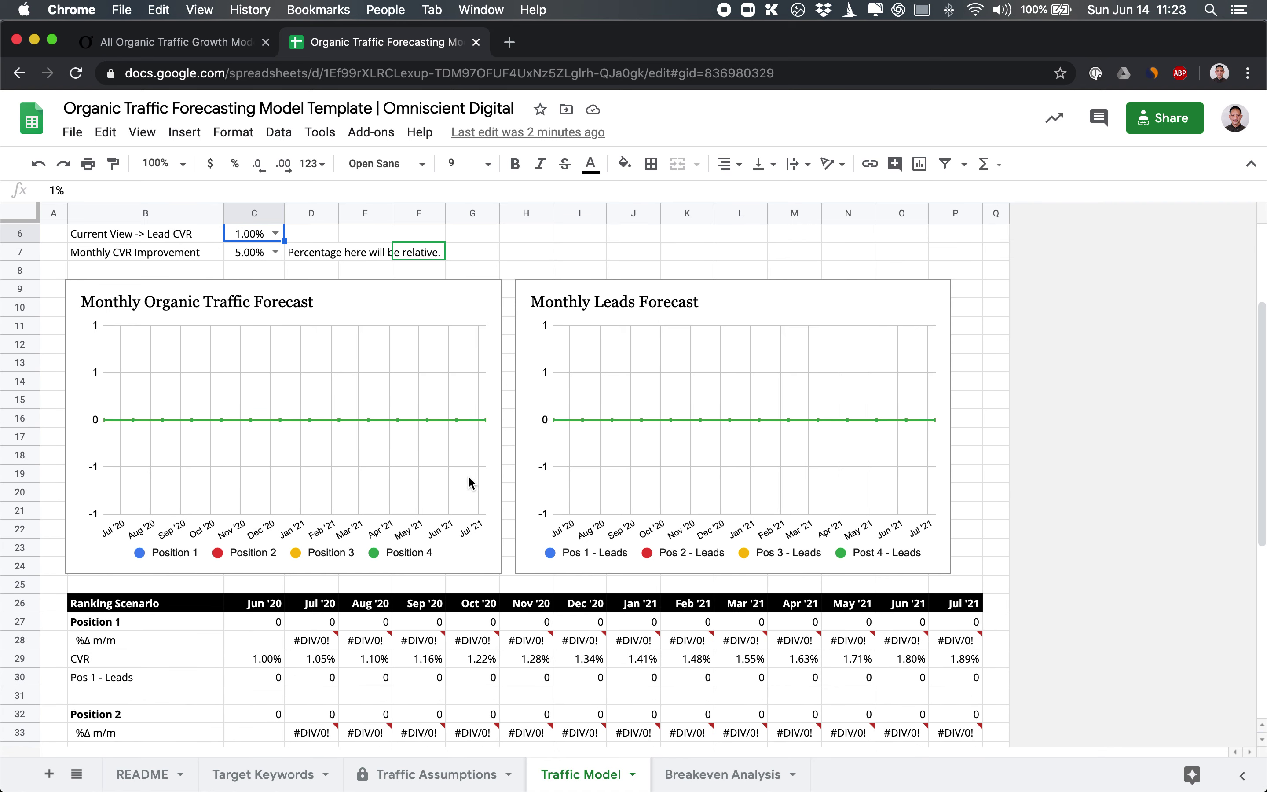
scroll(470, 481, "down", 4)
scroll(480, 385, "up", 9)
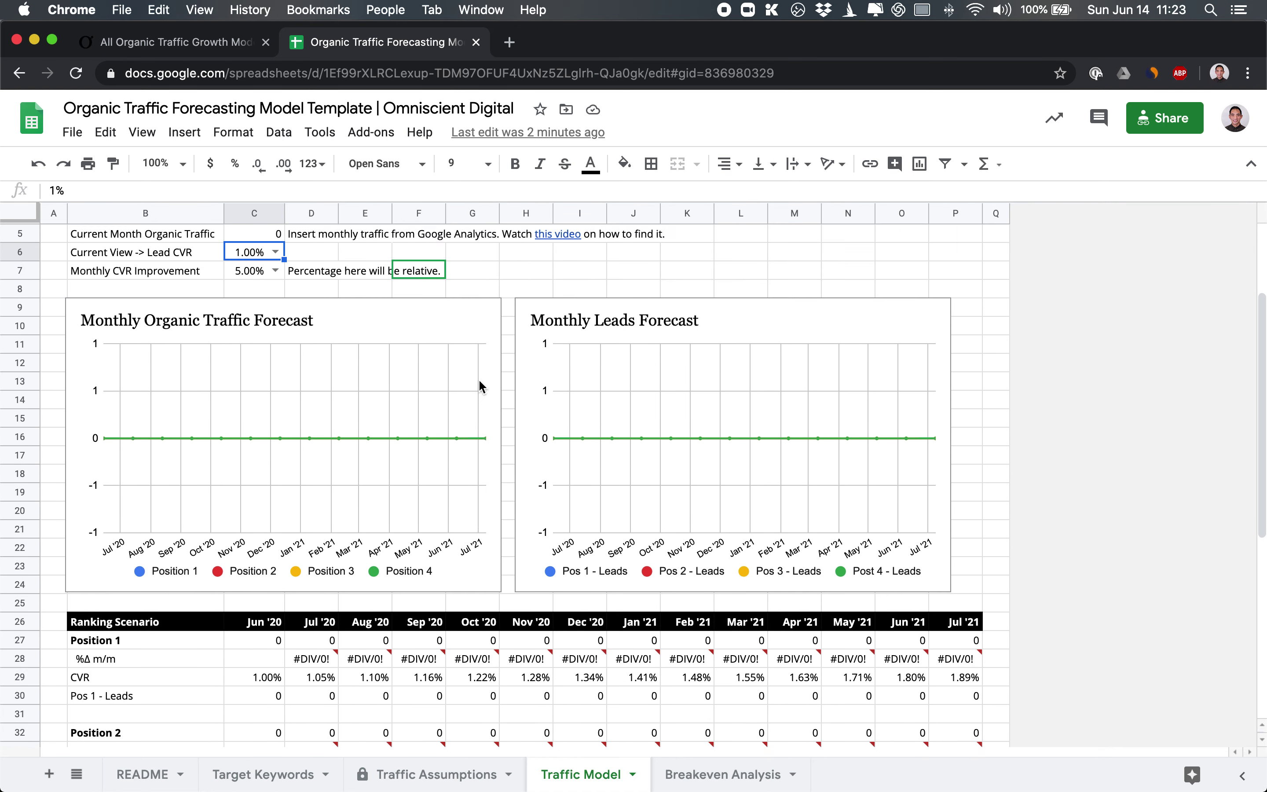
left_click(719, 769)
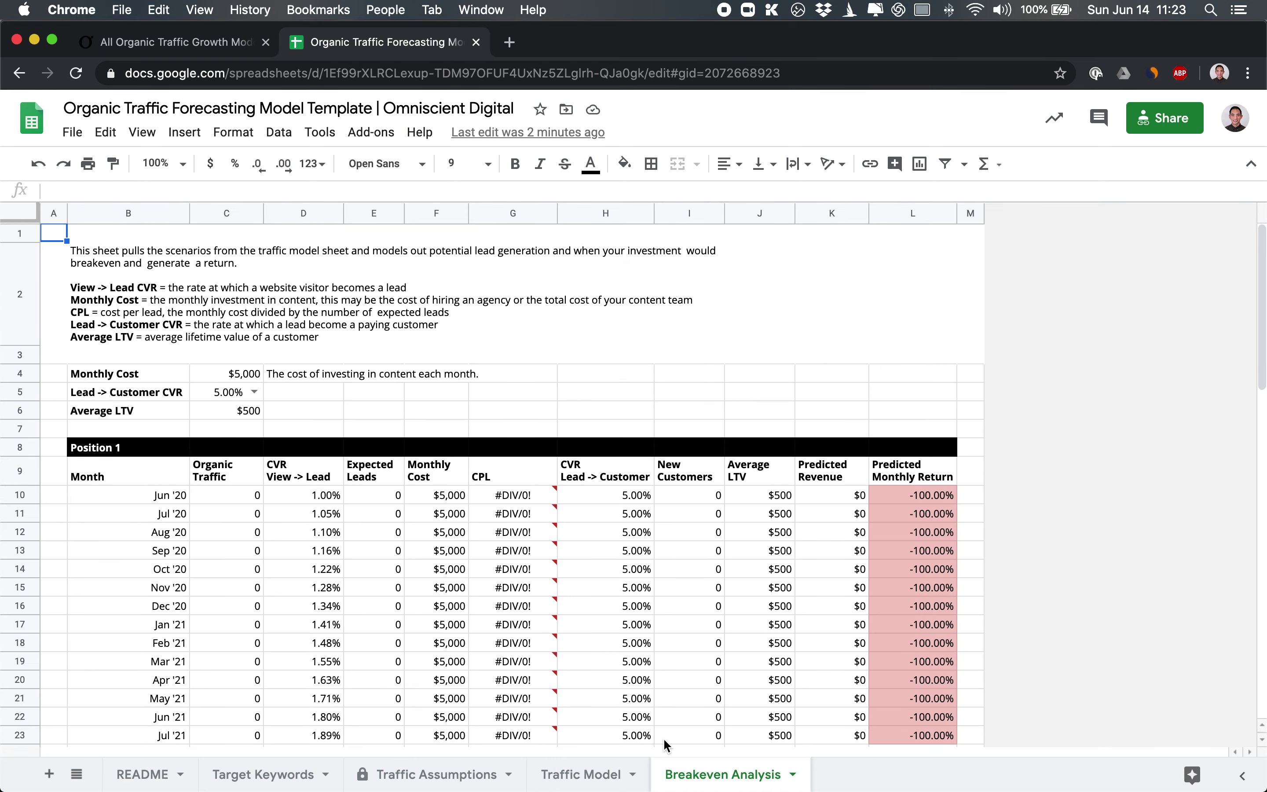
scroll(618, 602, "down", 1)
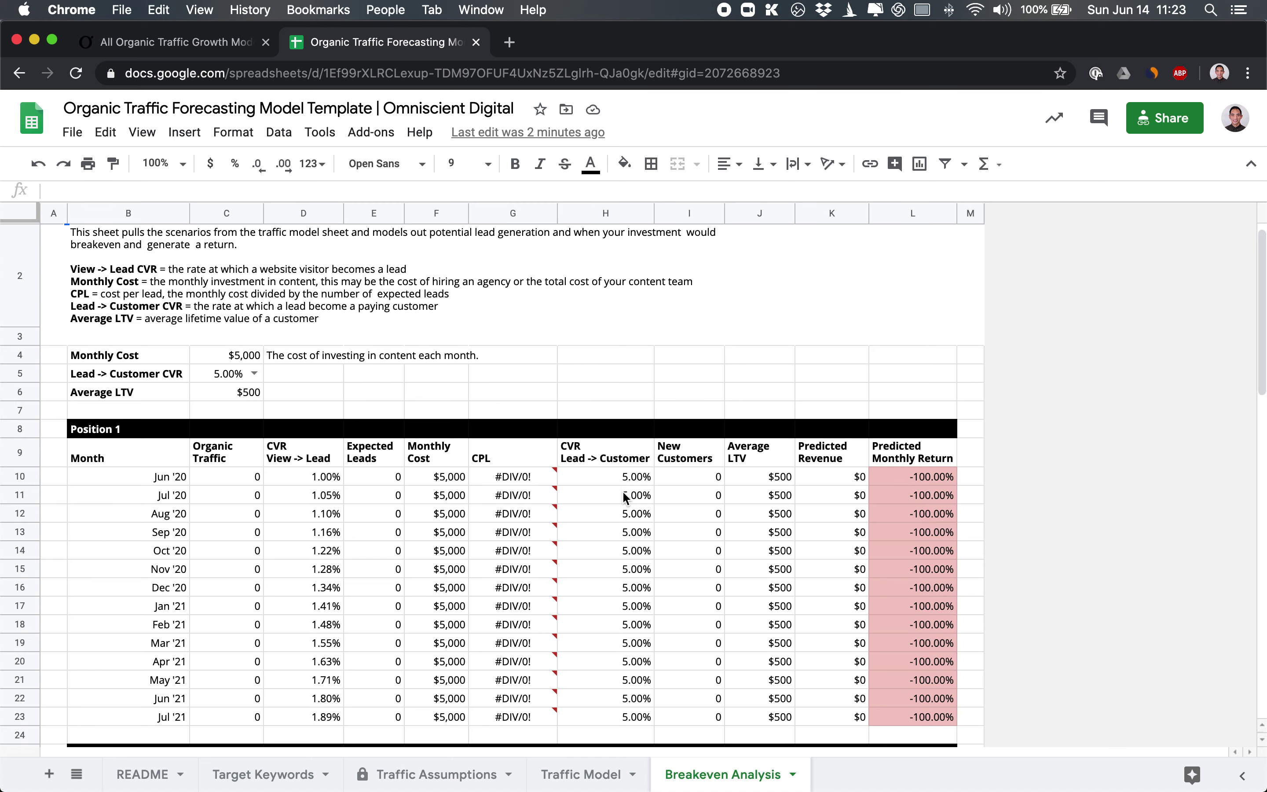
- Copy the twenty keywords with MSV values from the text editor into Target Keywords at B5
left_click(259, 775)
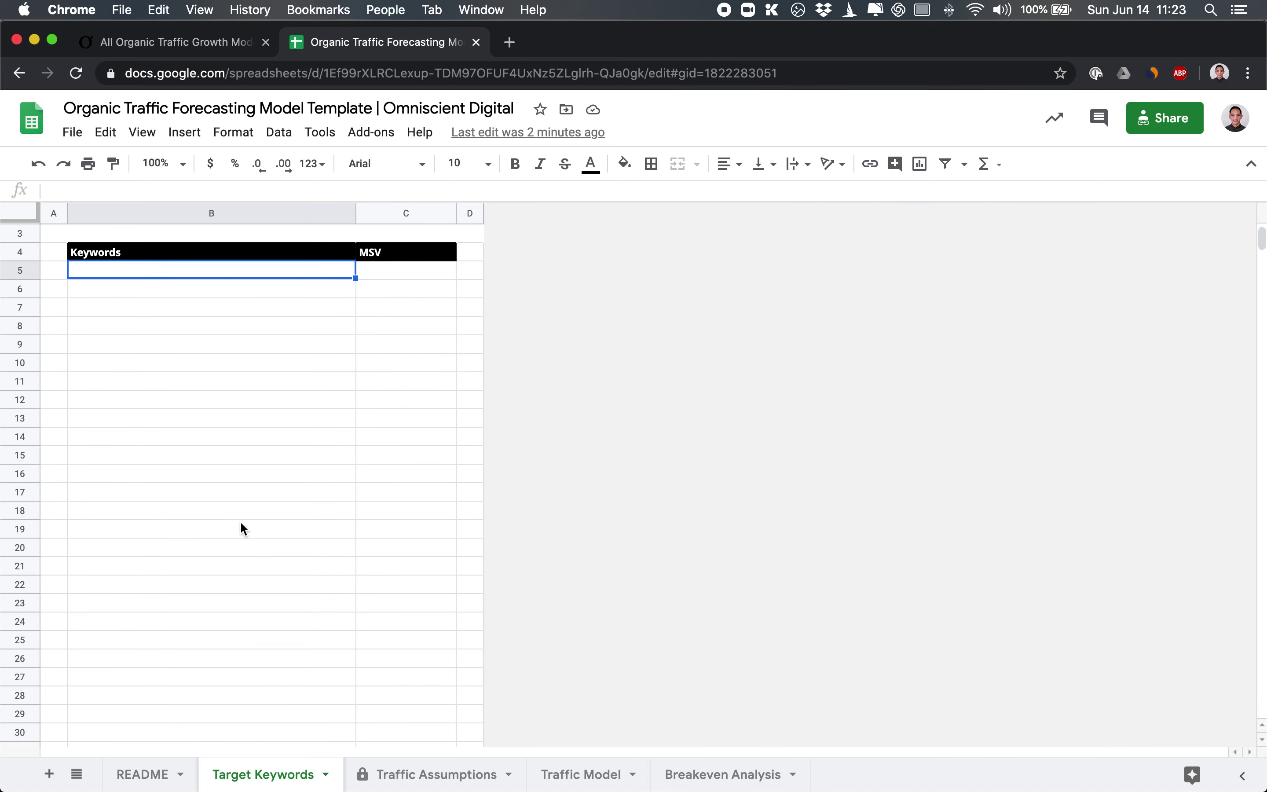
key("super+Tab")
key("super+Tab")
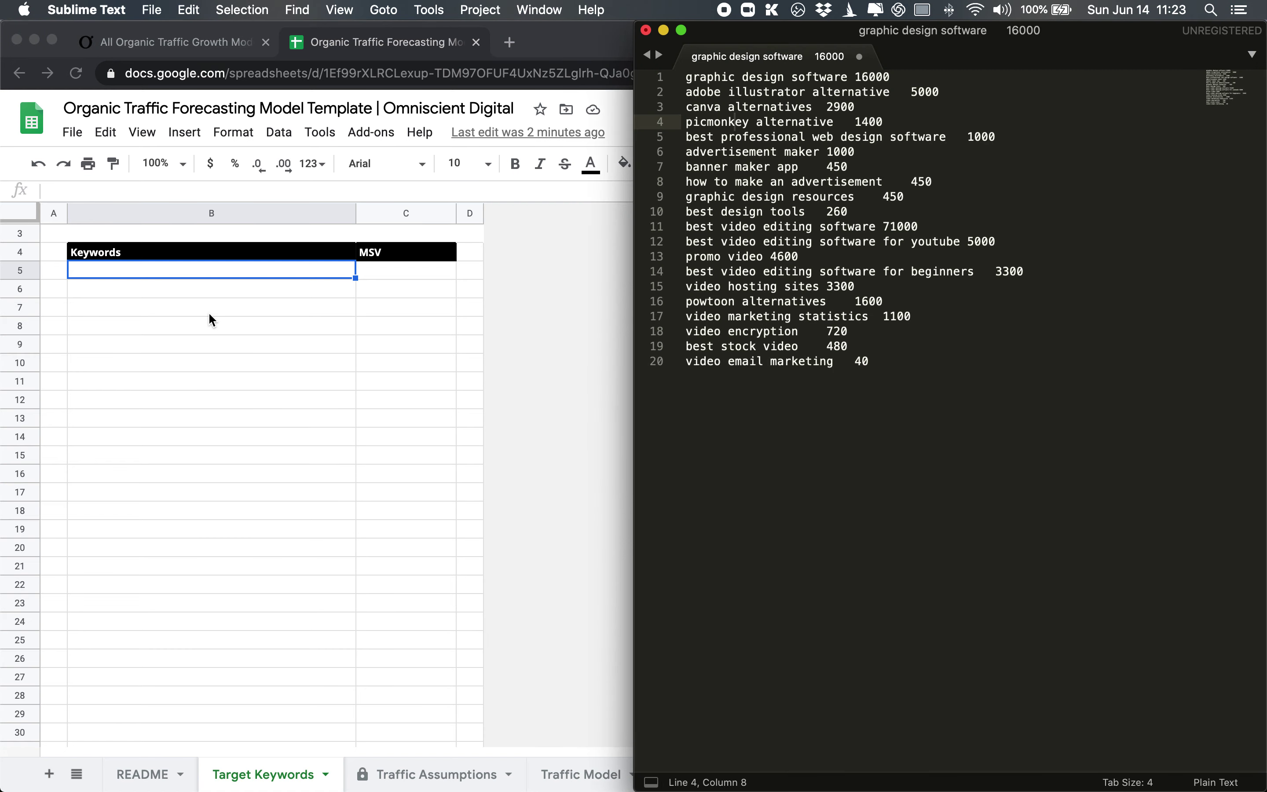
key("super+a")
key("super+c")
key("super+Tab")
key("super+v")
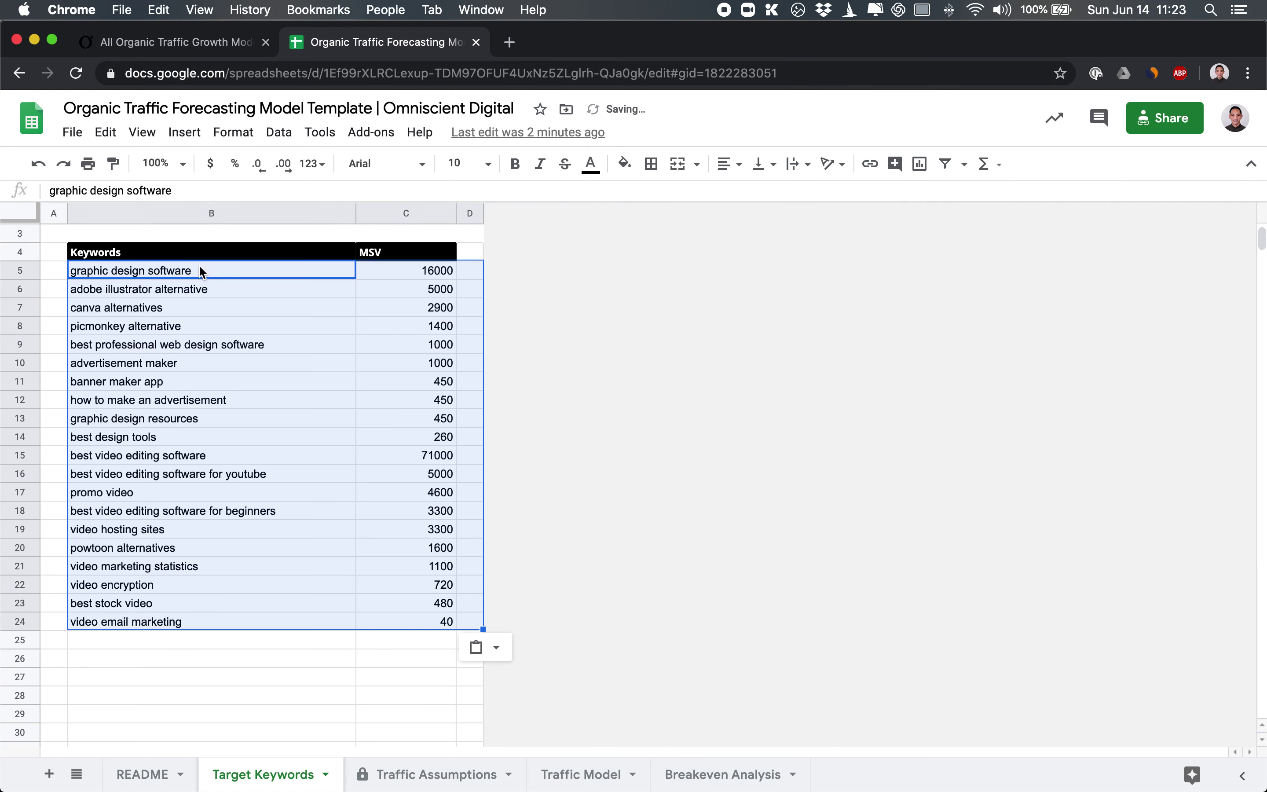
left_click(268, 566)
left_click(393, 783)
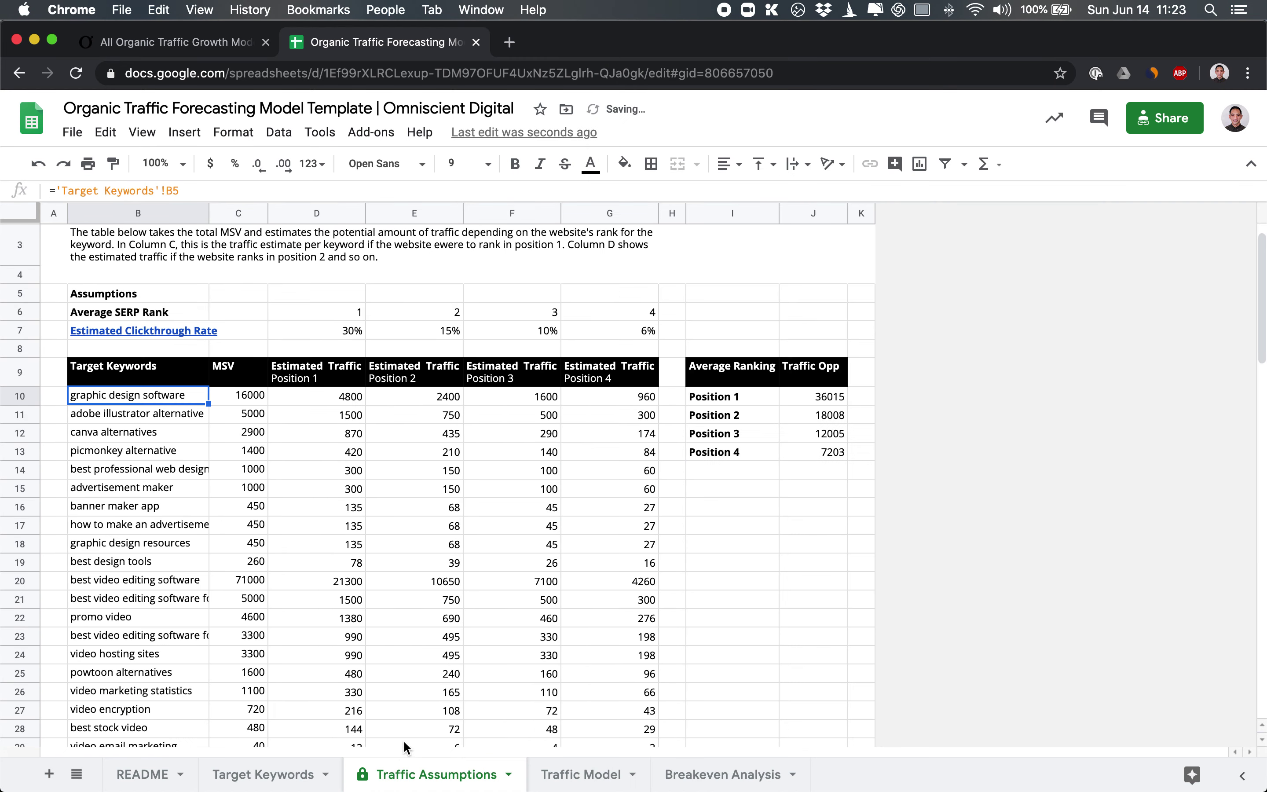
- Inspect the Position 1 and Position 2 traffic opportunity SUM formulas on Traffic Assumptions
scroll(285, 470, "down", 1)
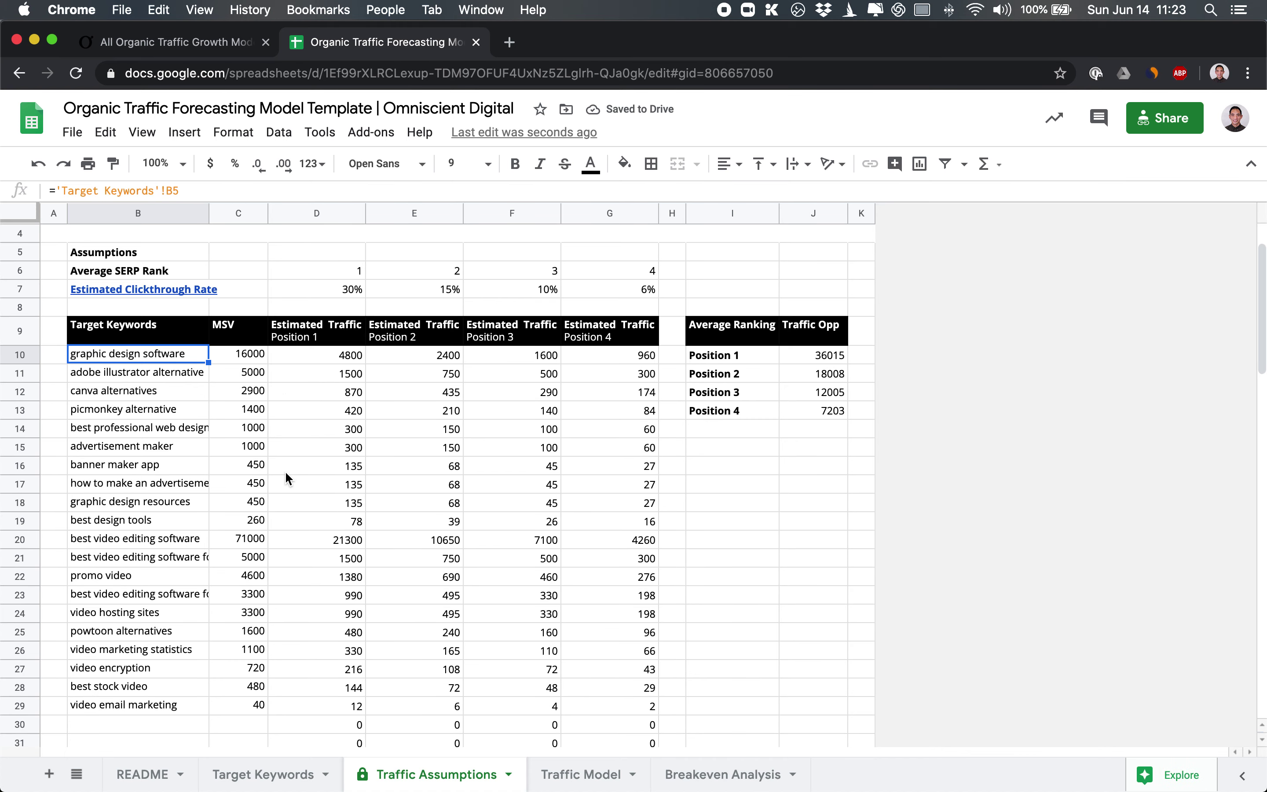
scroll(239, 407, "down", 1)
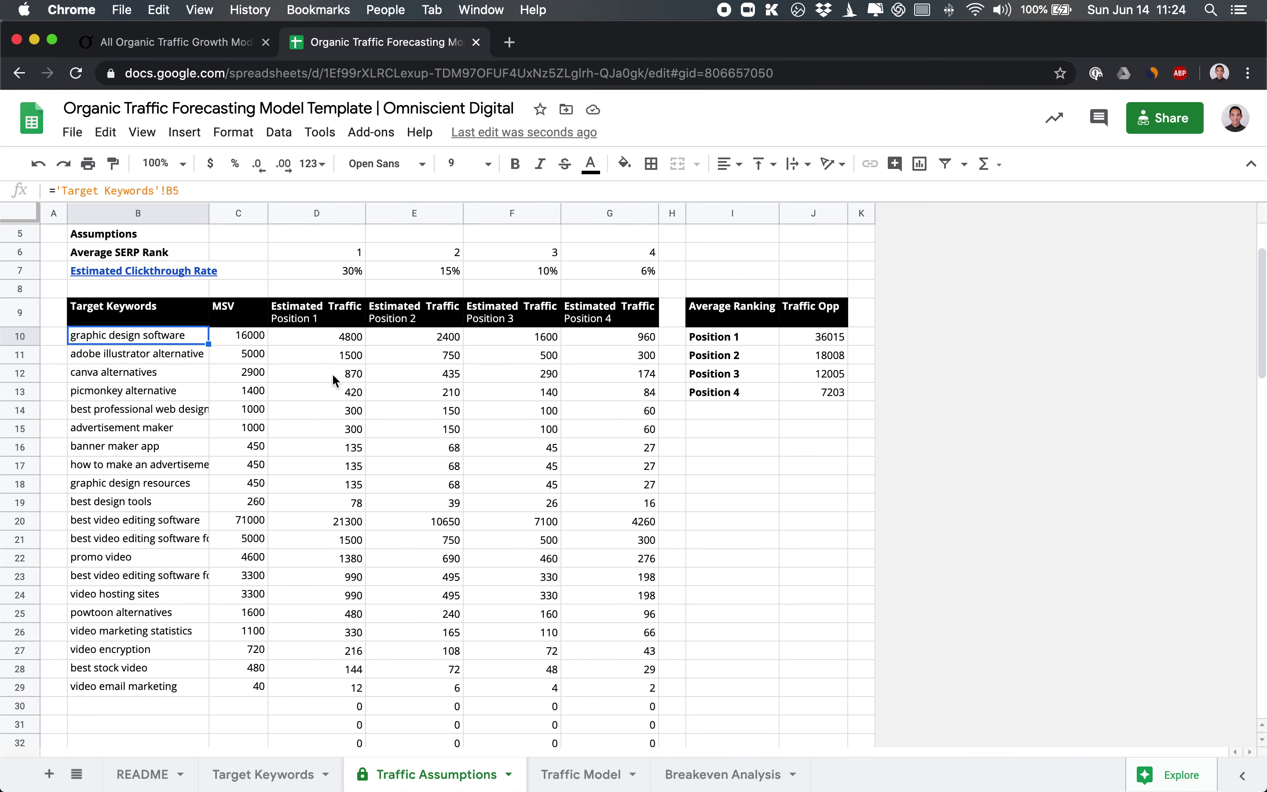
scroll(333, 381, "up", 3)
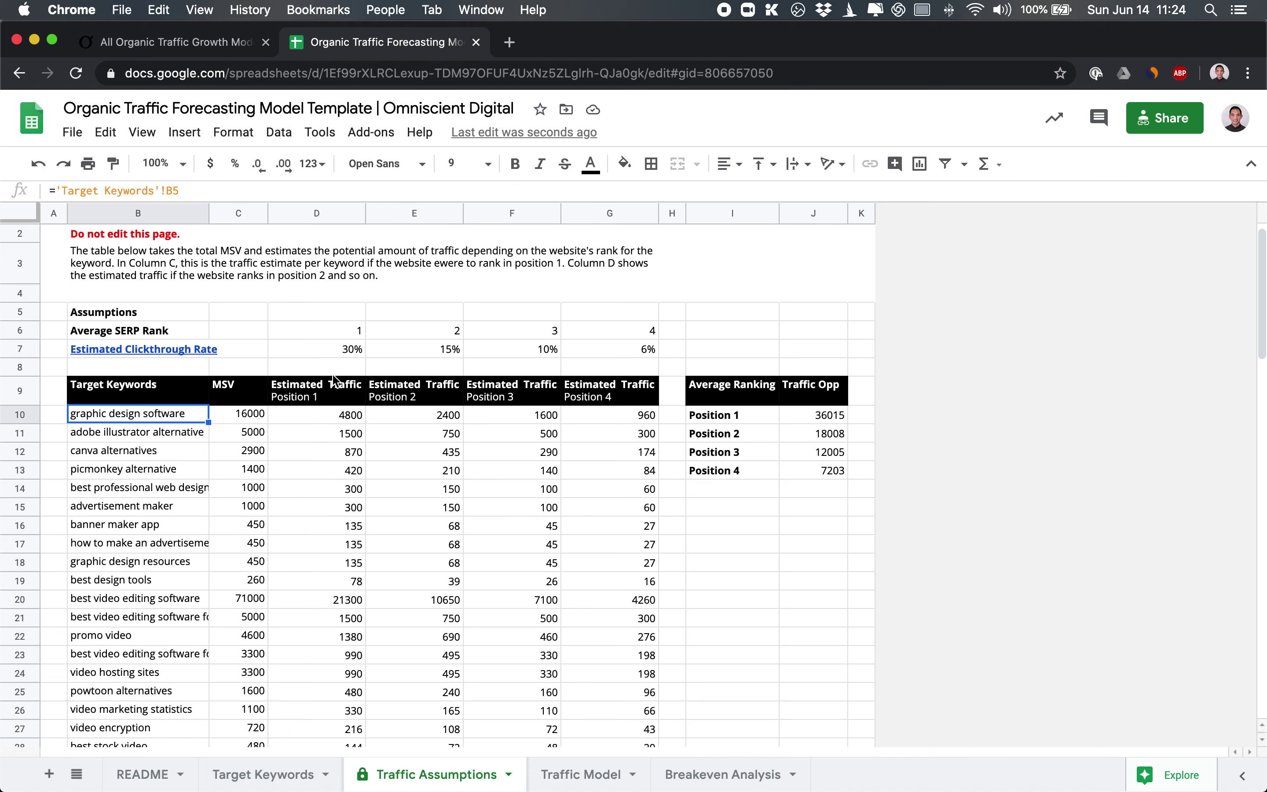
scroll(333, 380, "down", 2)
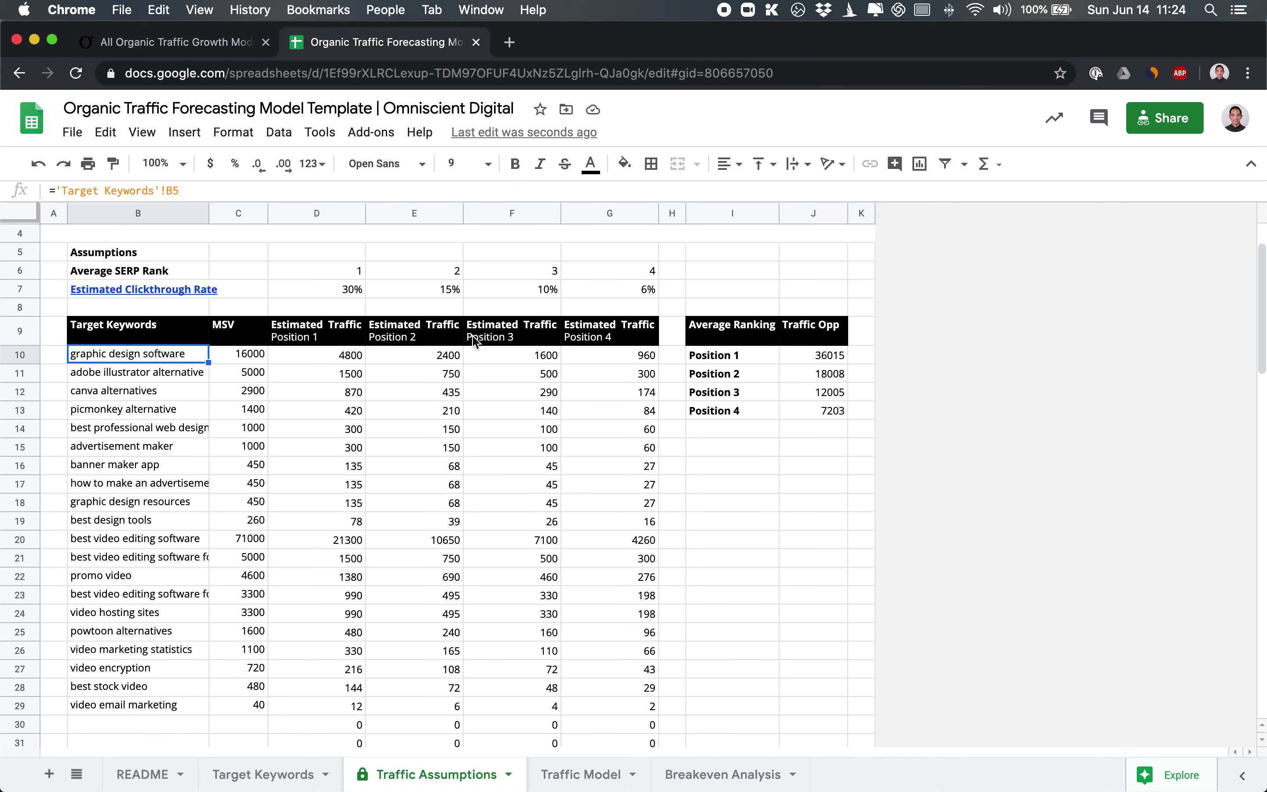
left_click(730, 357)
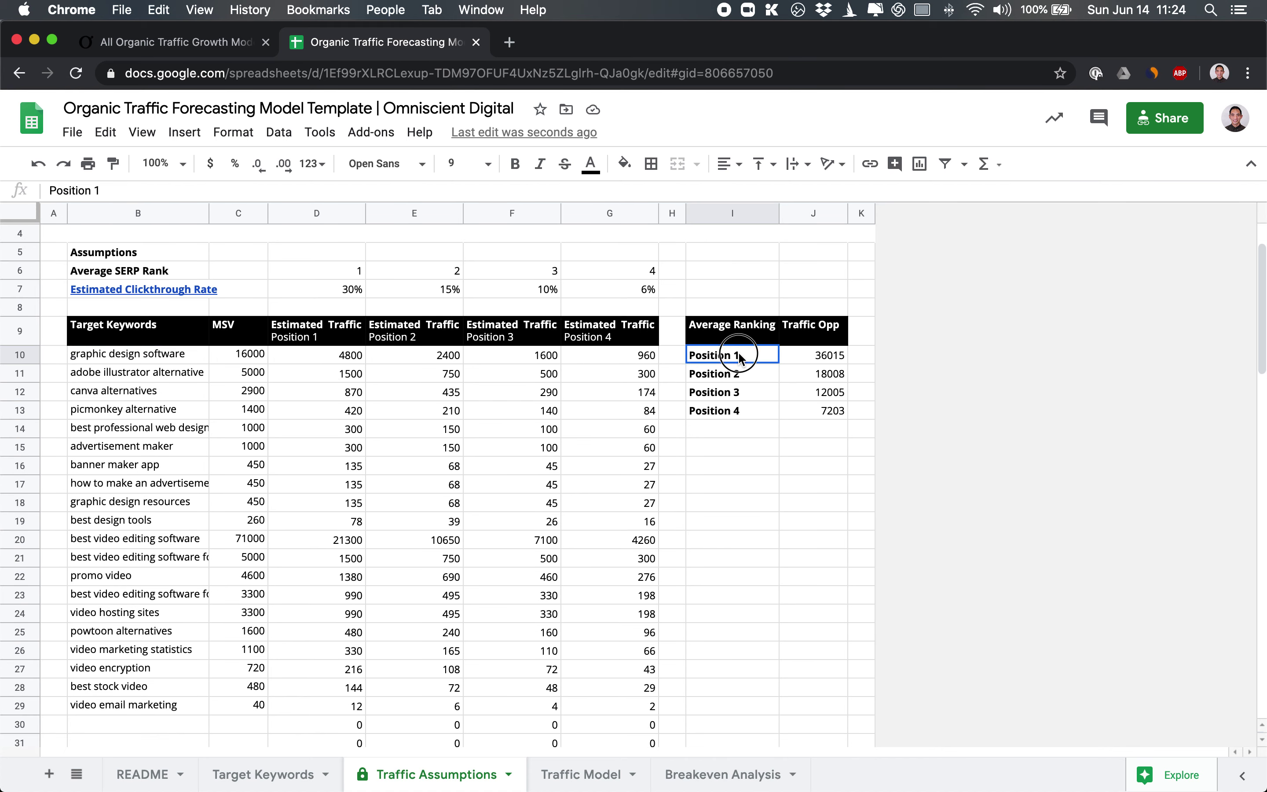
left_click(817, 359)
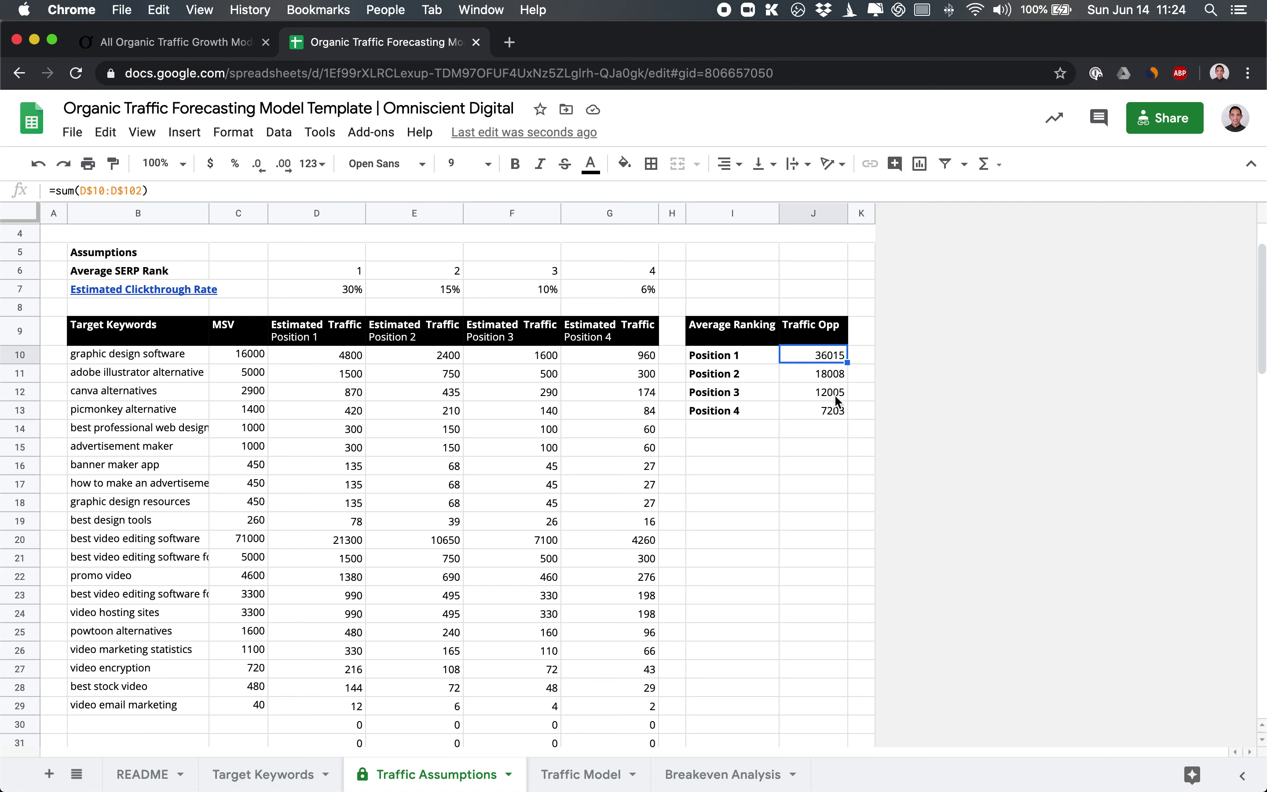
left_click_drag(823, 359, 741, 354)
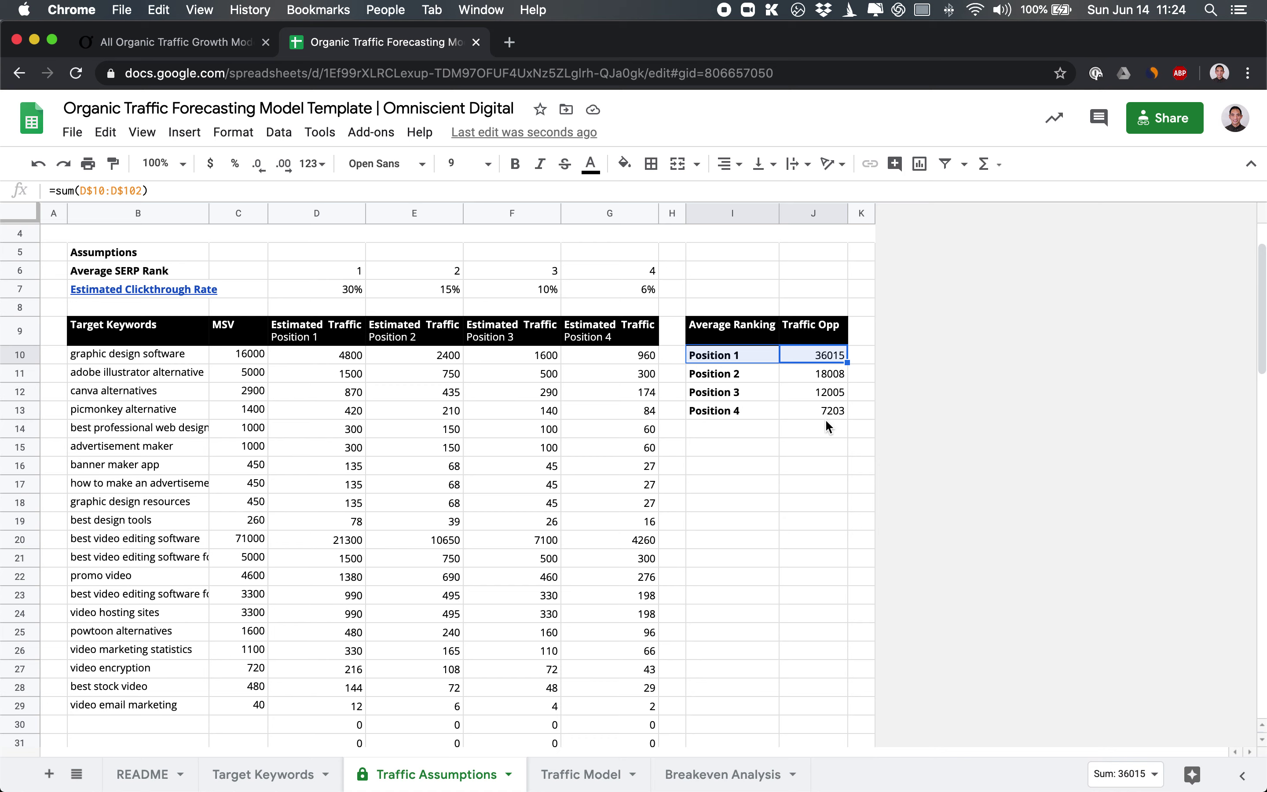
left_click_drag(774, 378, 743, 413)
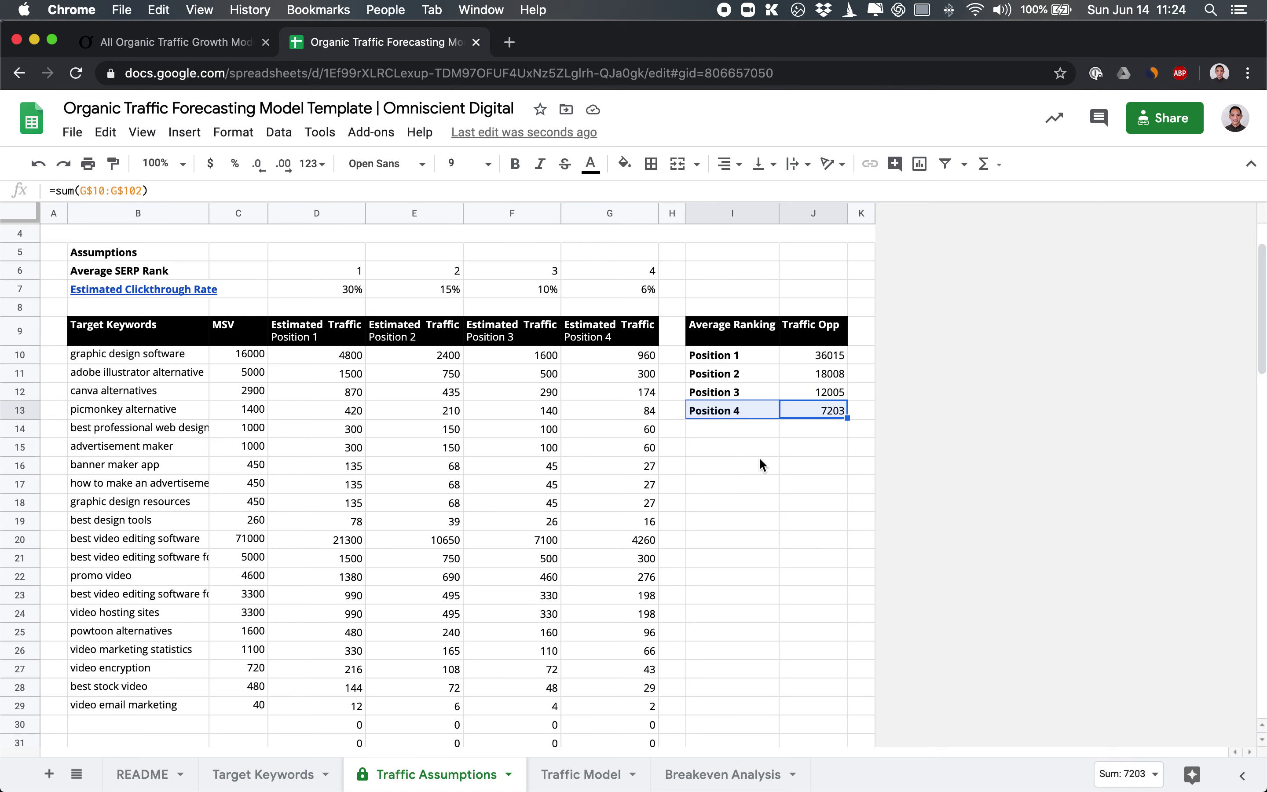
- Review the keyword and MSV range, a per-keyword estimate formula and the Position 1 total
left_click_drag(150, 354, 231, 731)
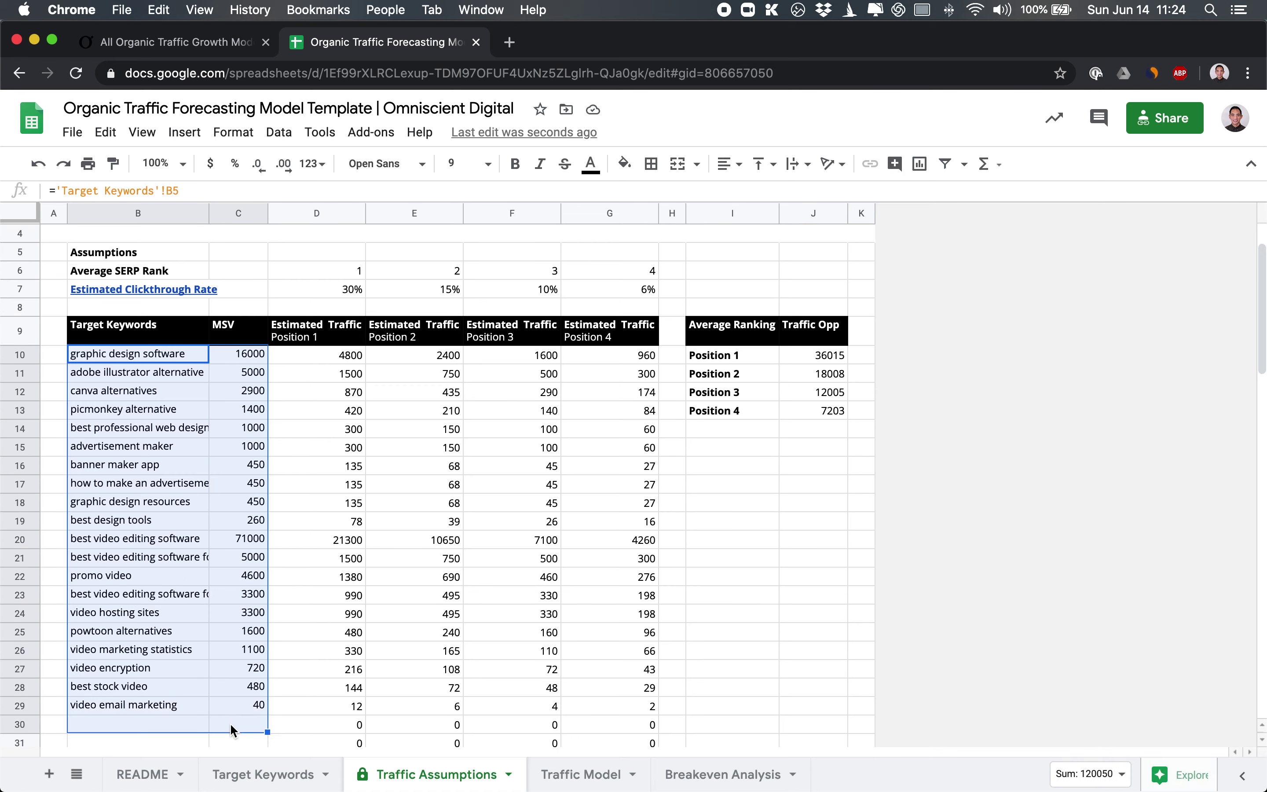
left_click(354, 509)
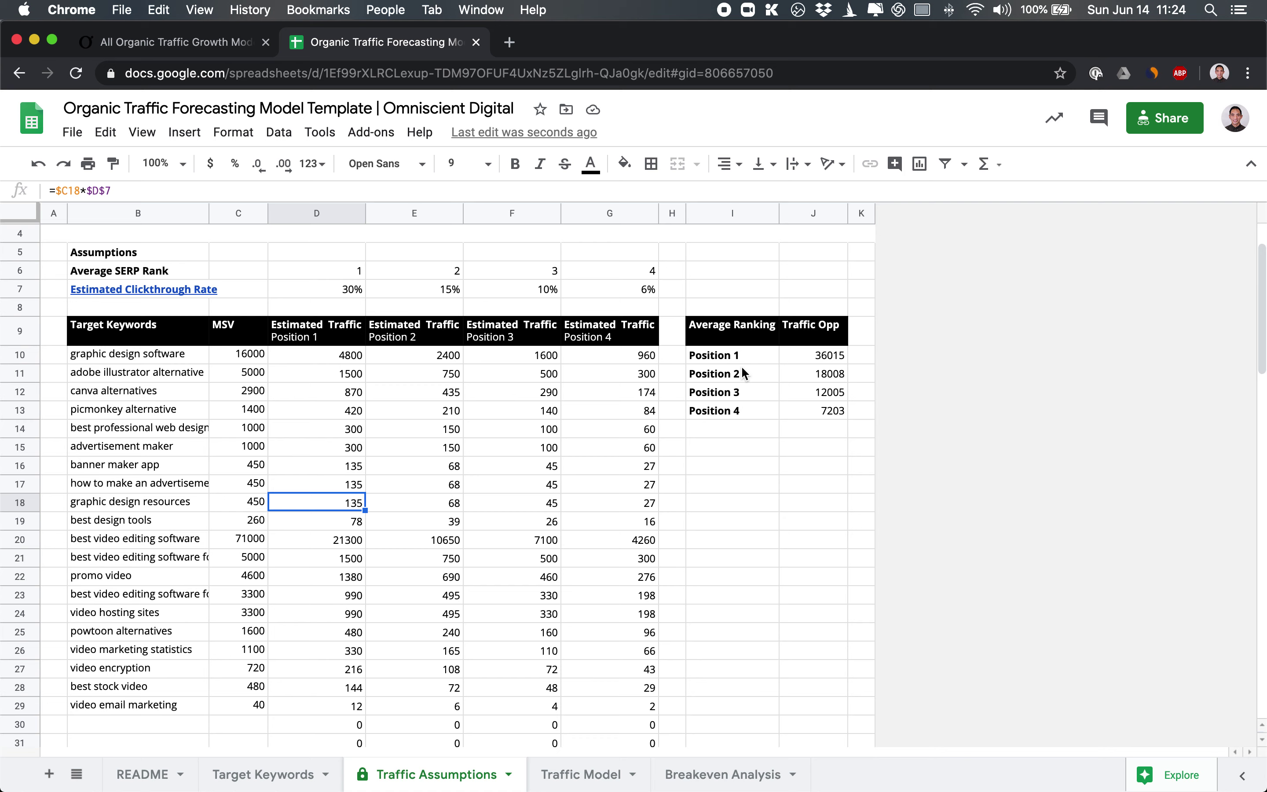
left_click_drag(744, 361, 805, 357)
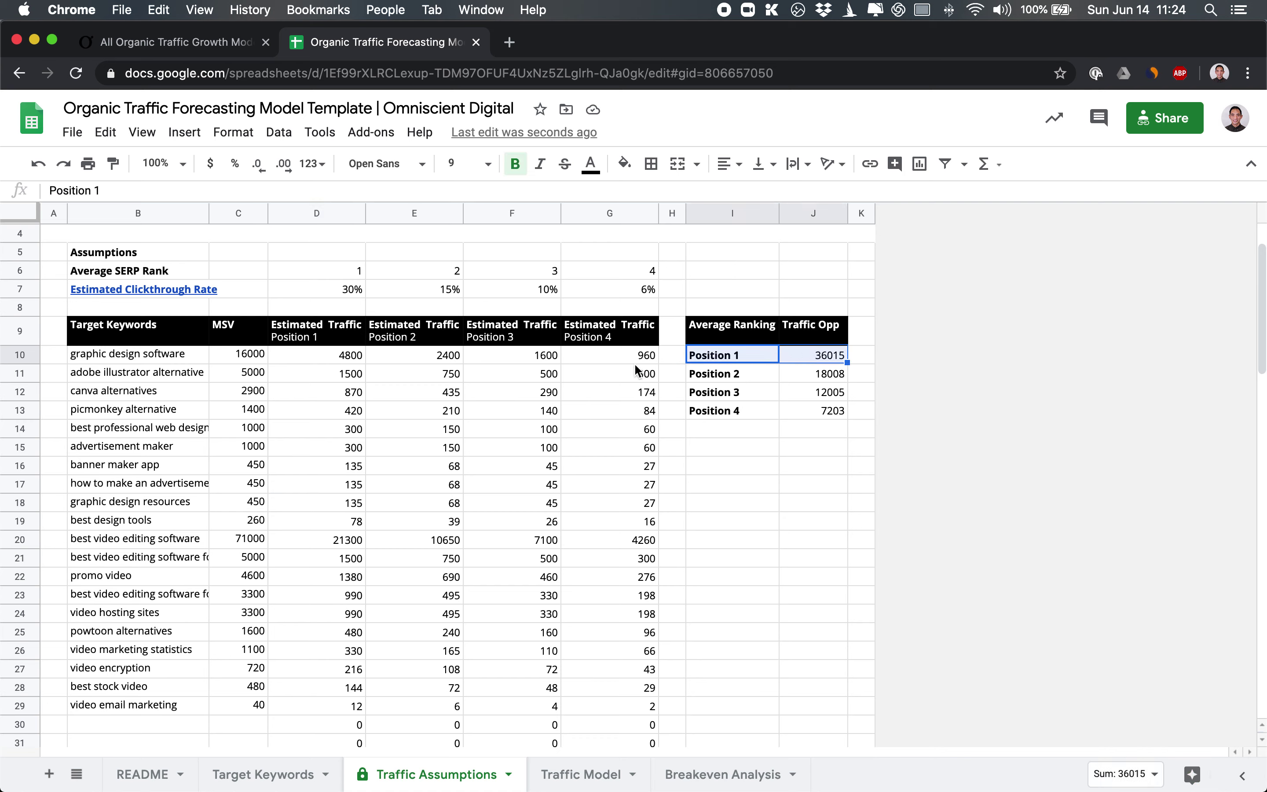
left_click(807, 357)
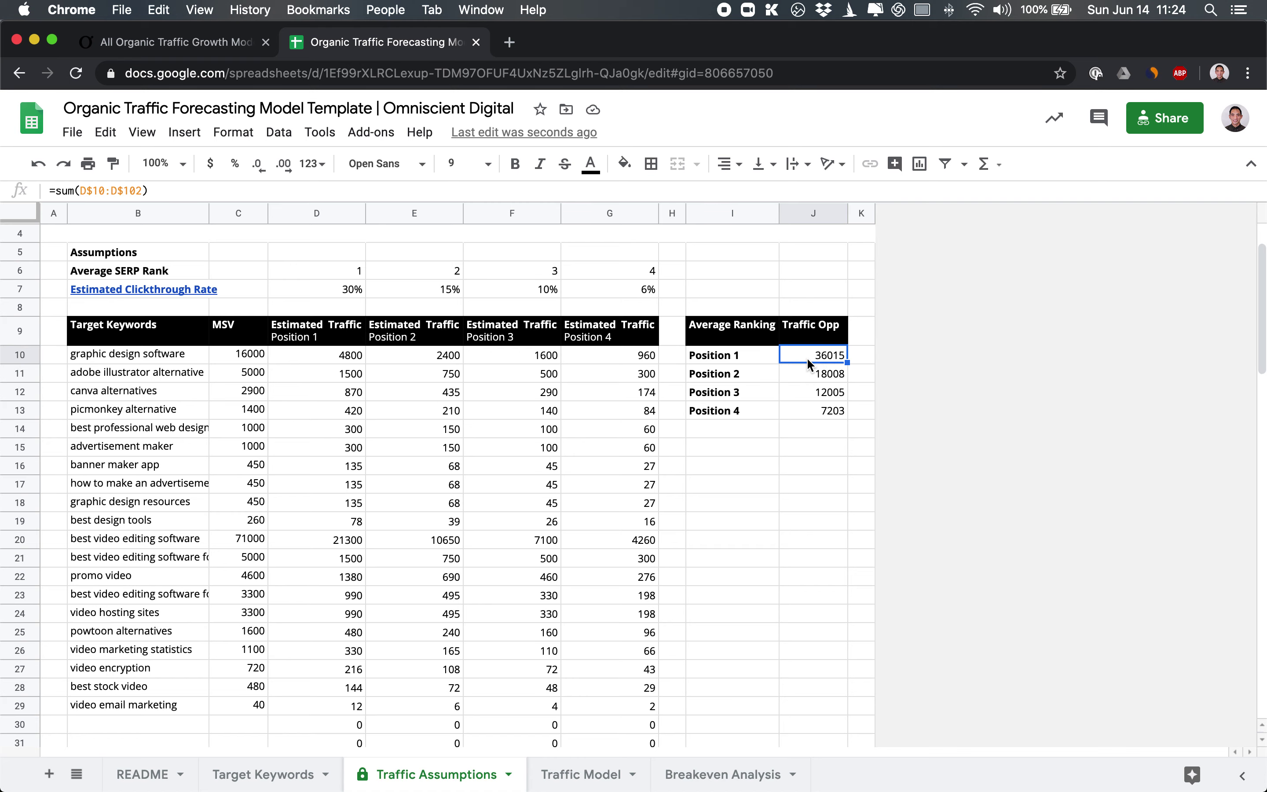
scroll(348, 369, "up", 3)
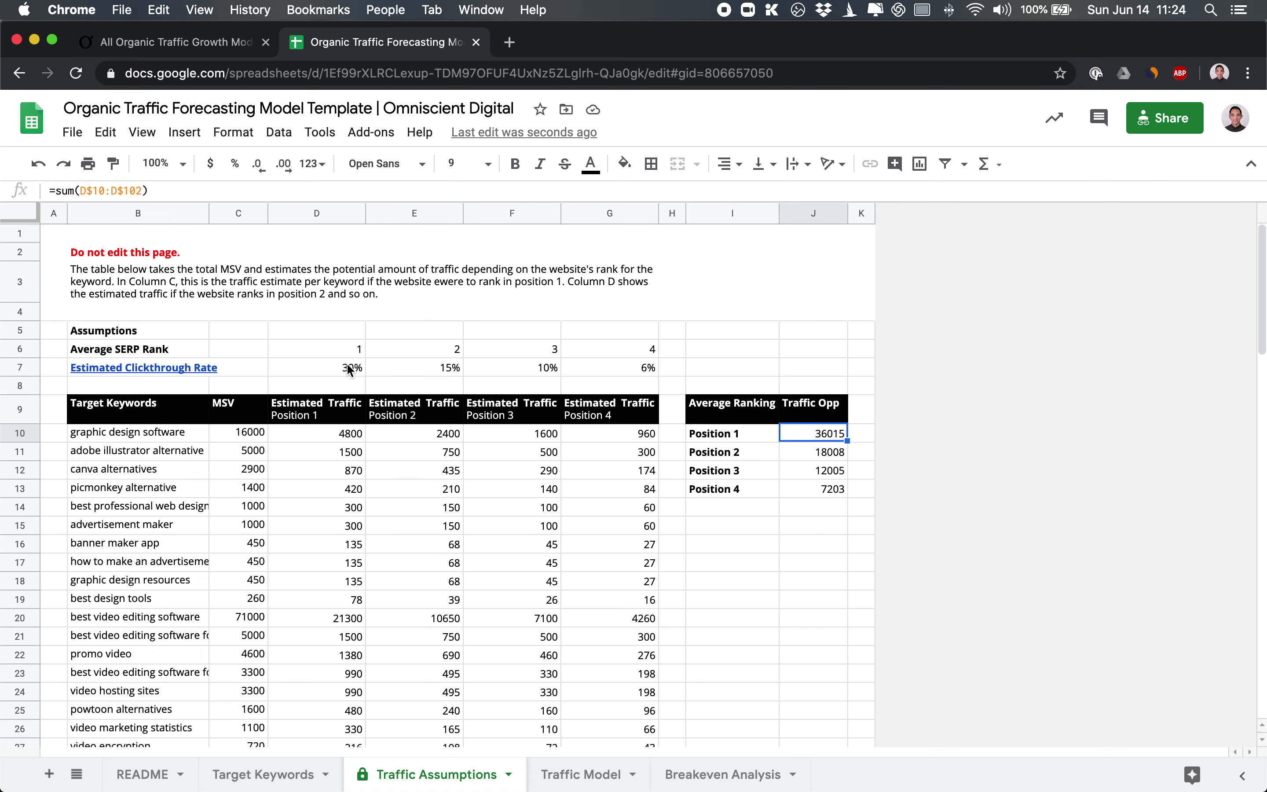
left_click(579, 775)
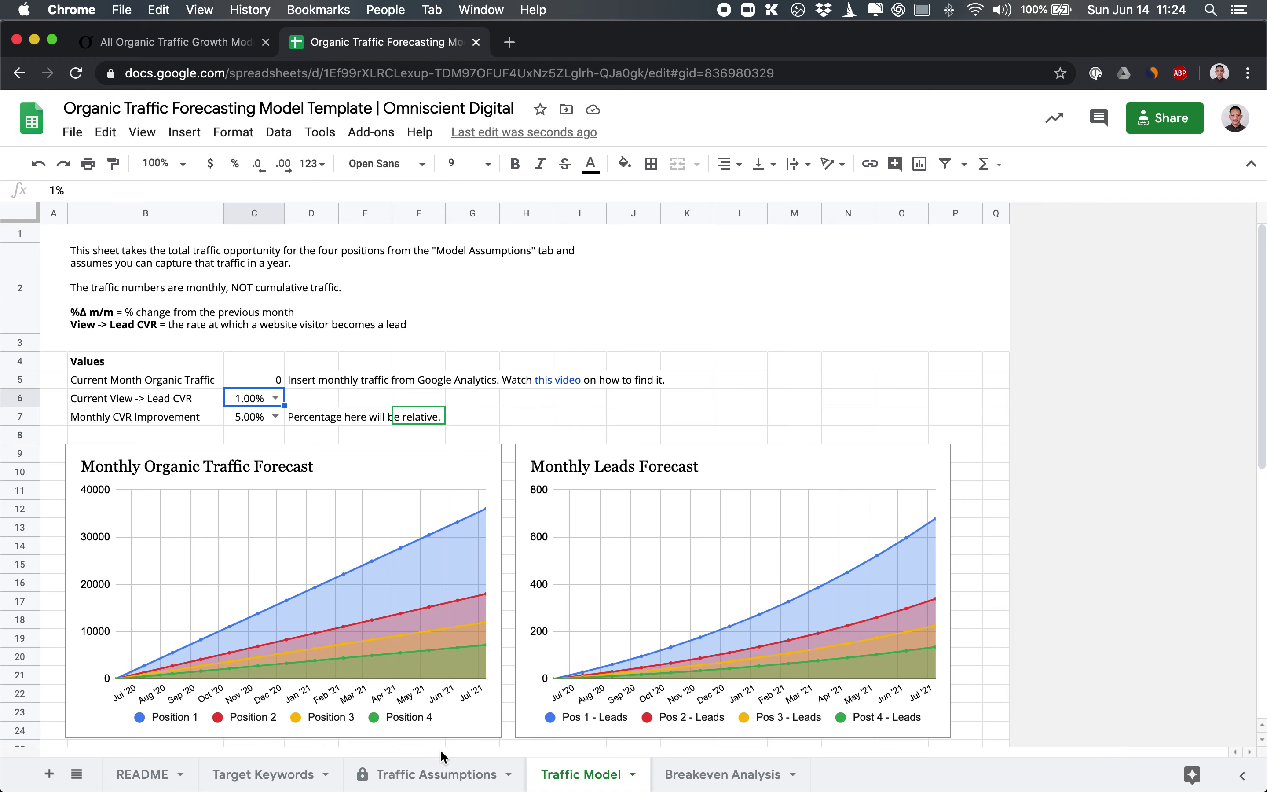
- Enter 10000 as the Traffic Model's Current Month Organic Traffic in C5
left_click(444, 766)
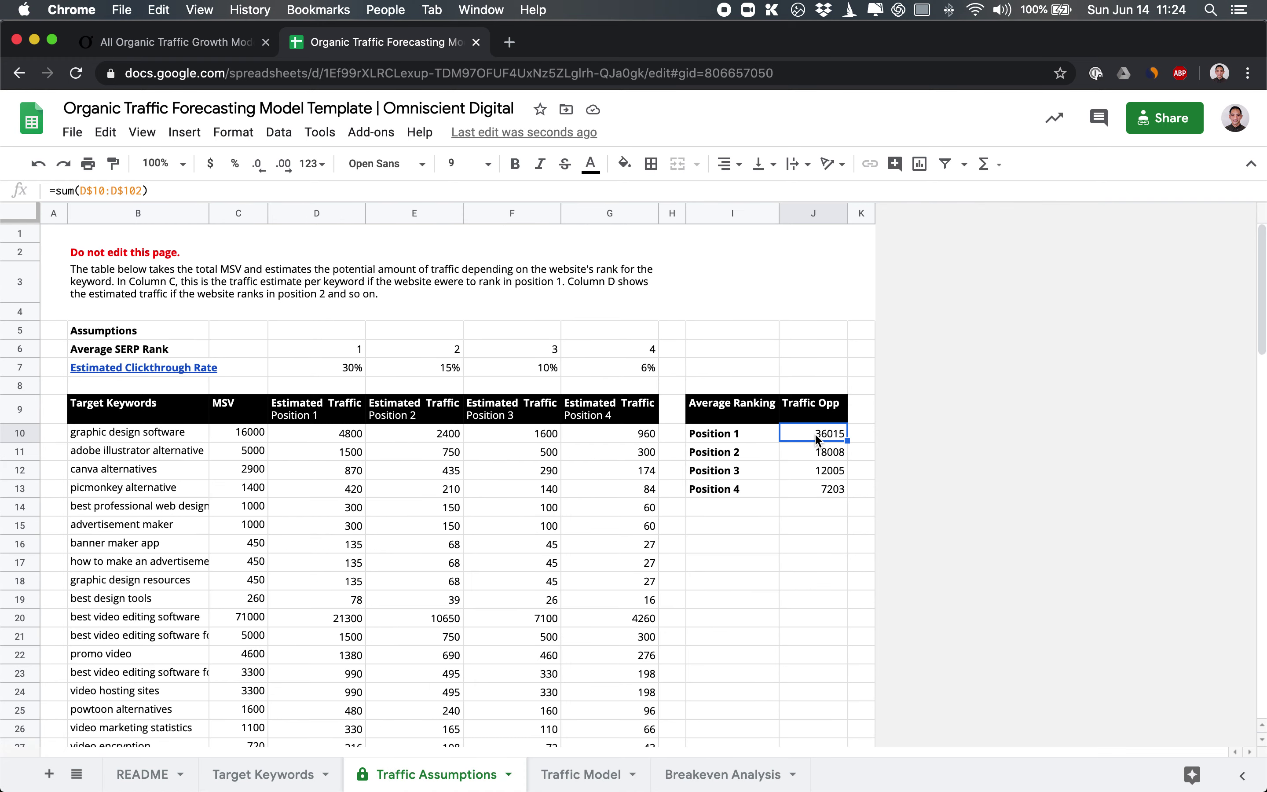
left_click(562, 783)
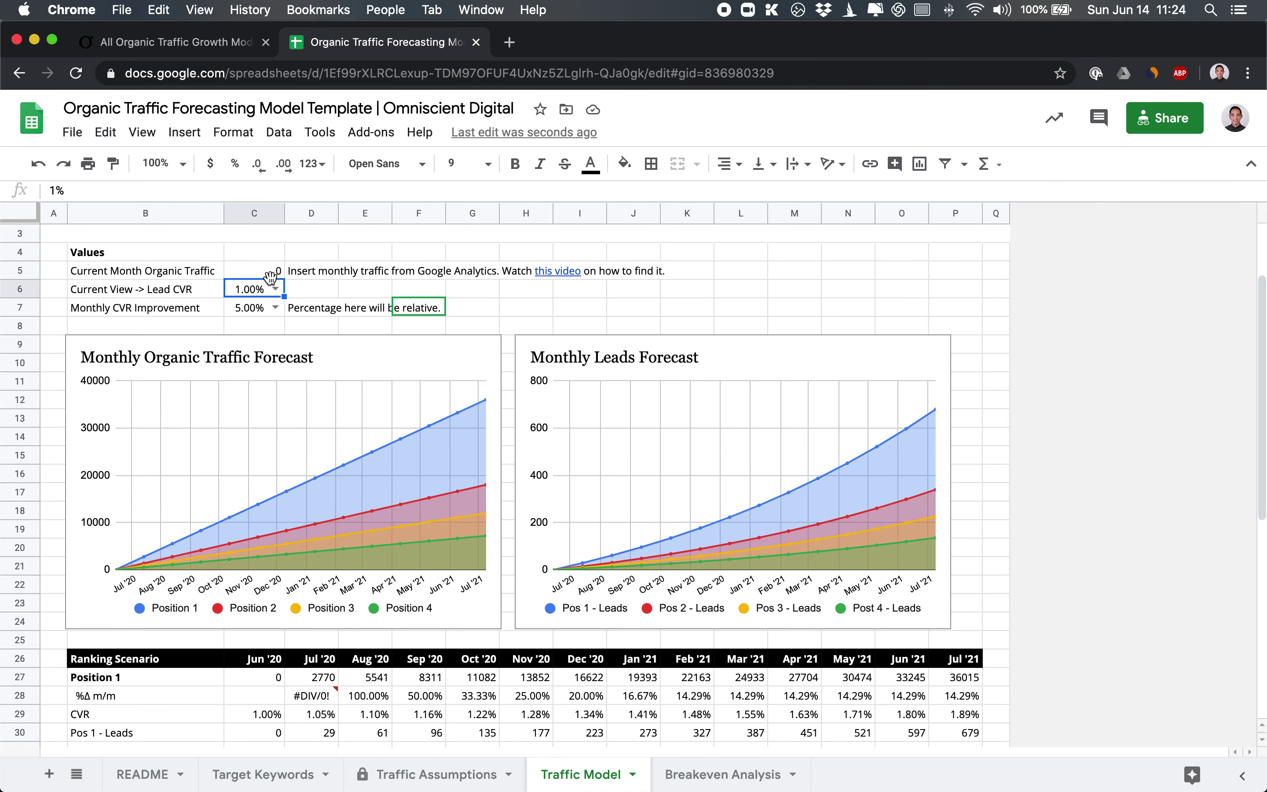
left_click(251, 272)
scroll(252, 272, "up", 3)
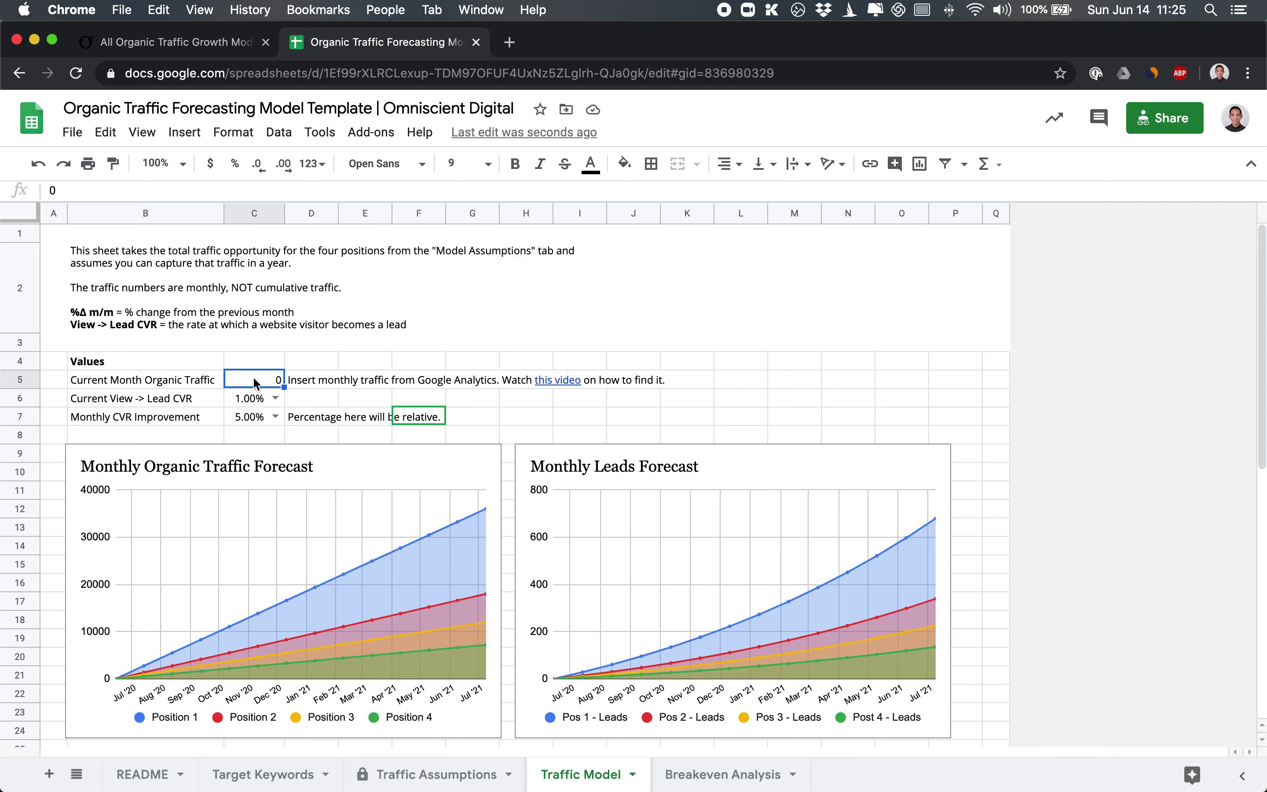
type("10000")
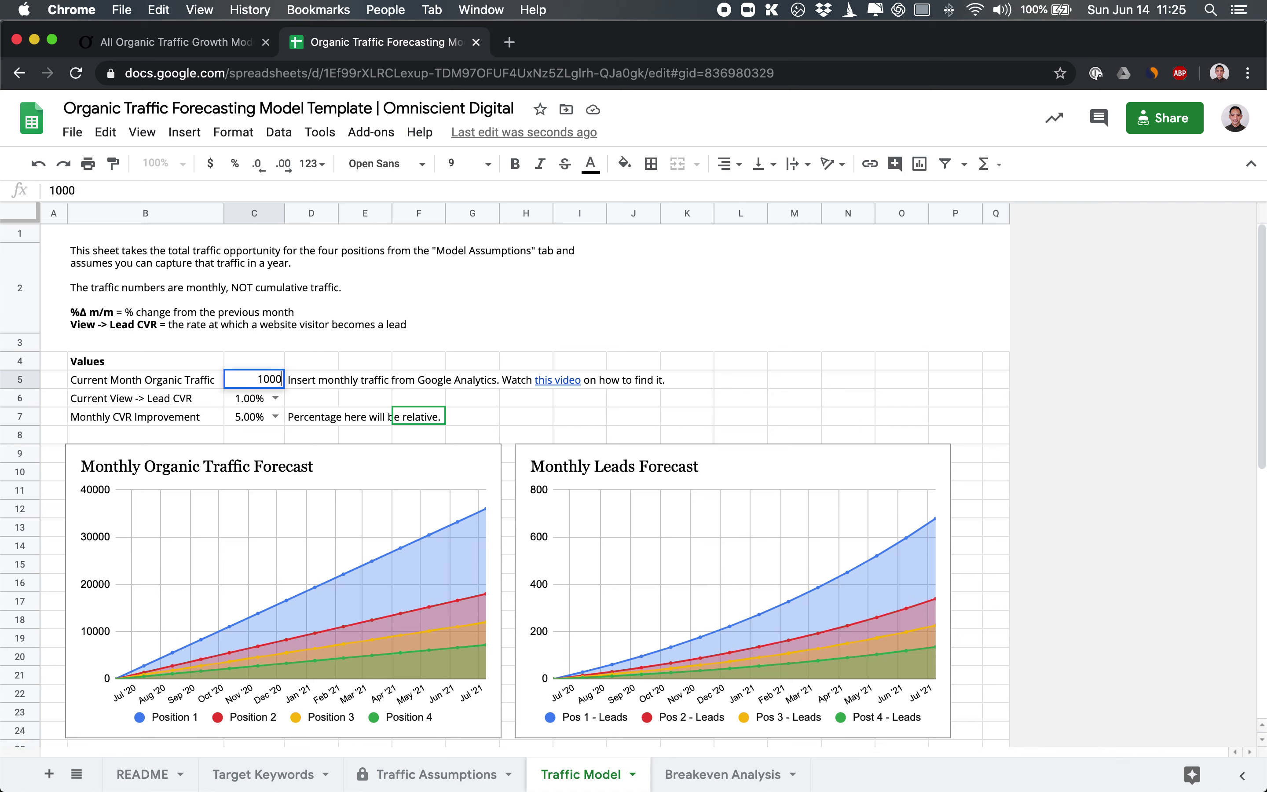
key("Return")
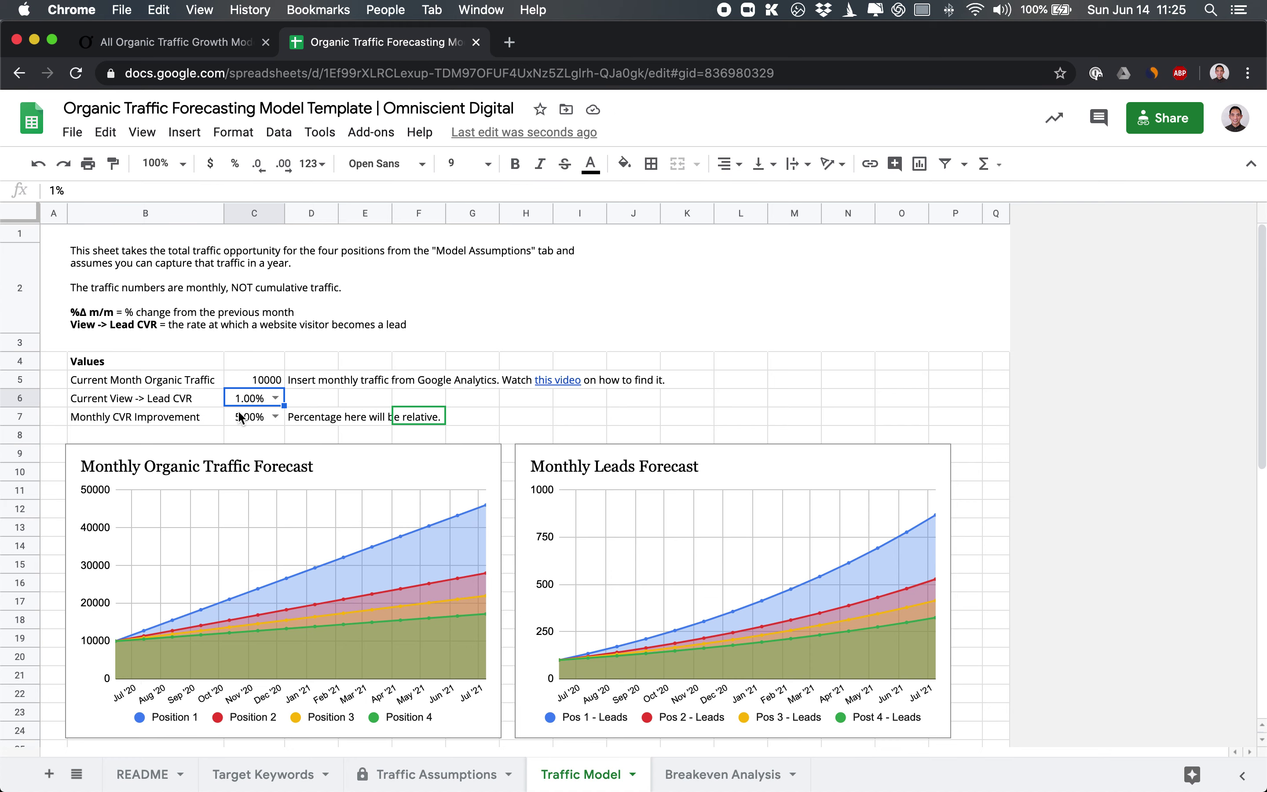
scroll(246, 356, "down", 1)
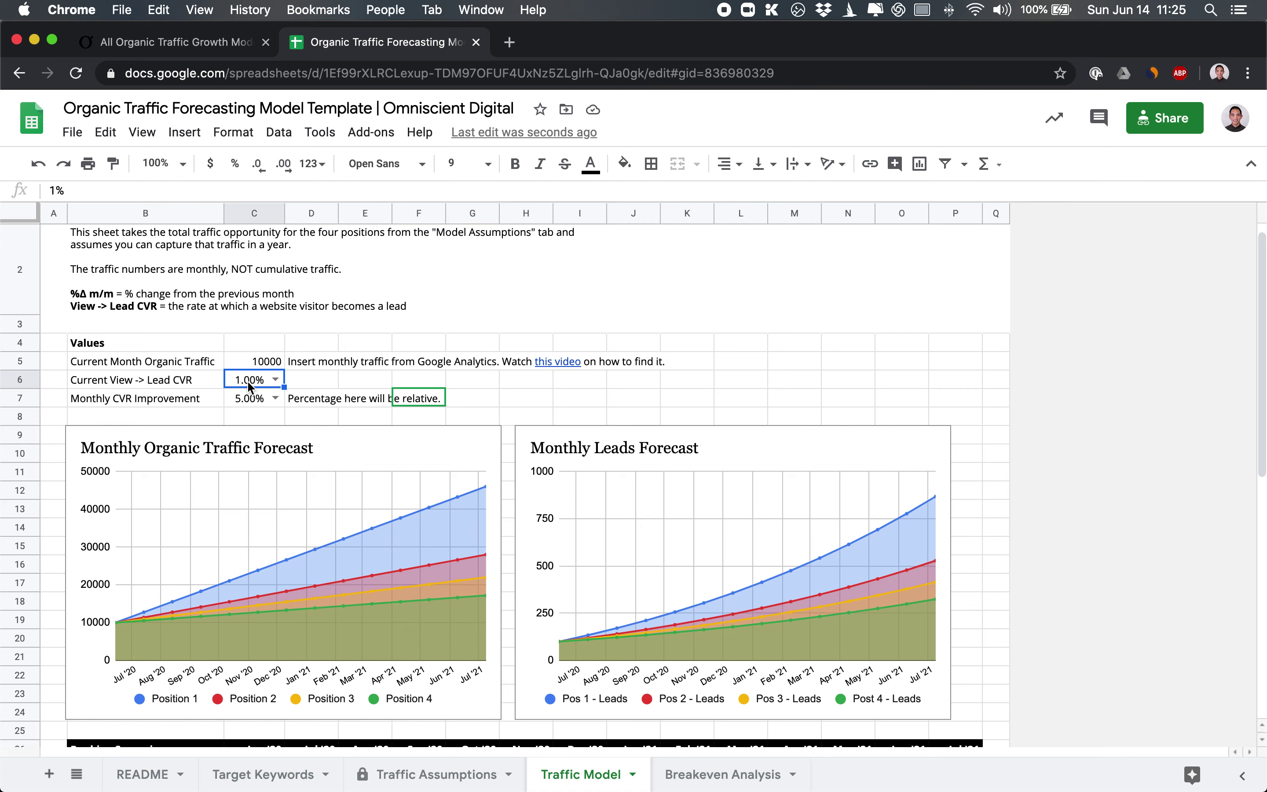
scroll(248, 380, "down", 2)
left_click_drag(214, 313, 241, 308)
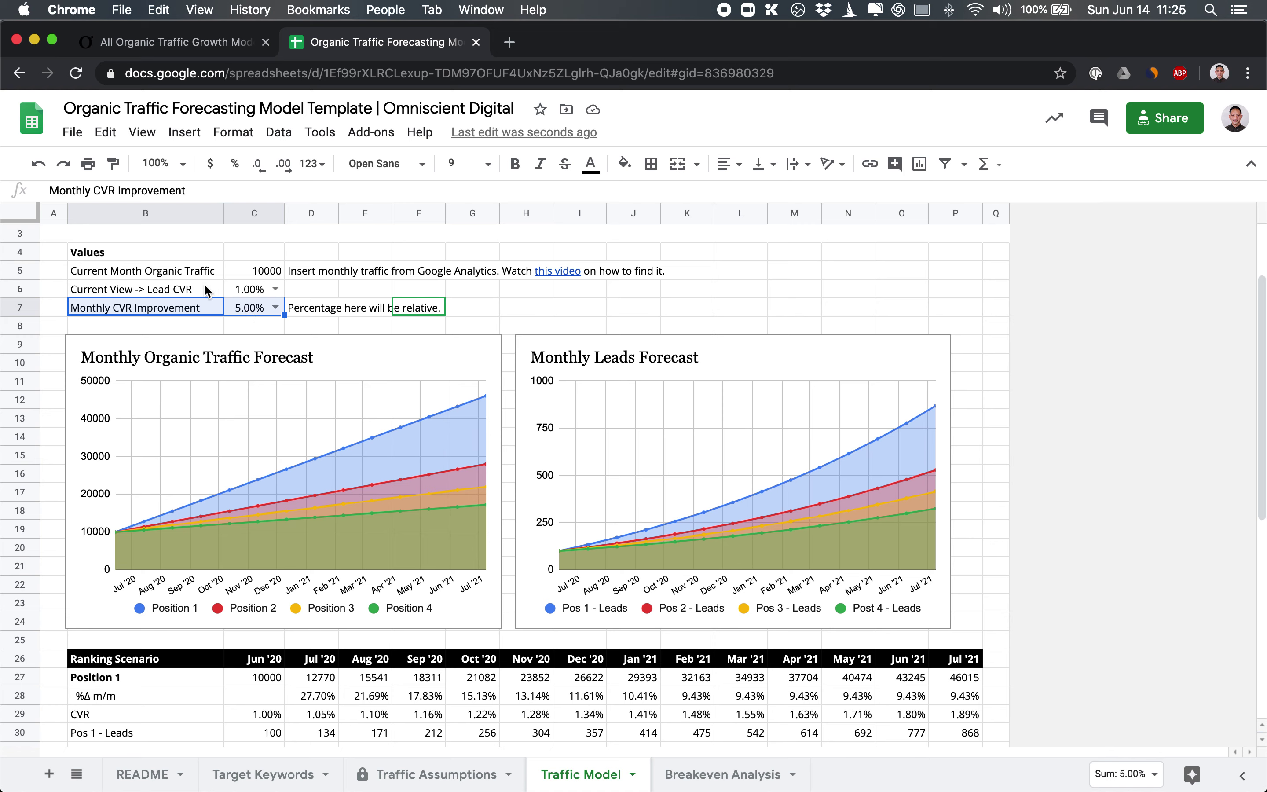
left_click_drag(207, 292, 251, 292)
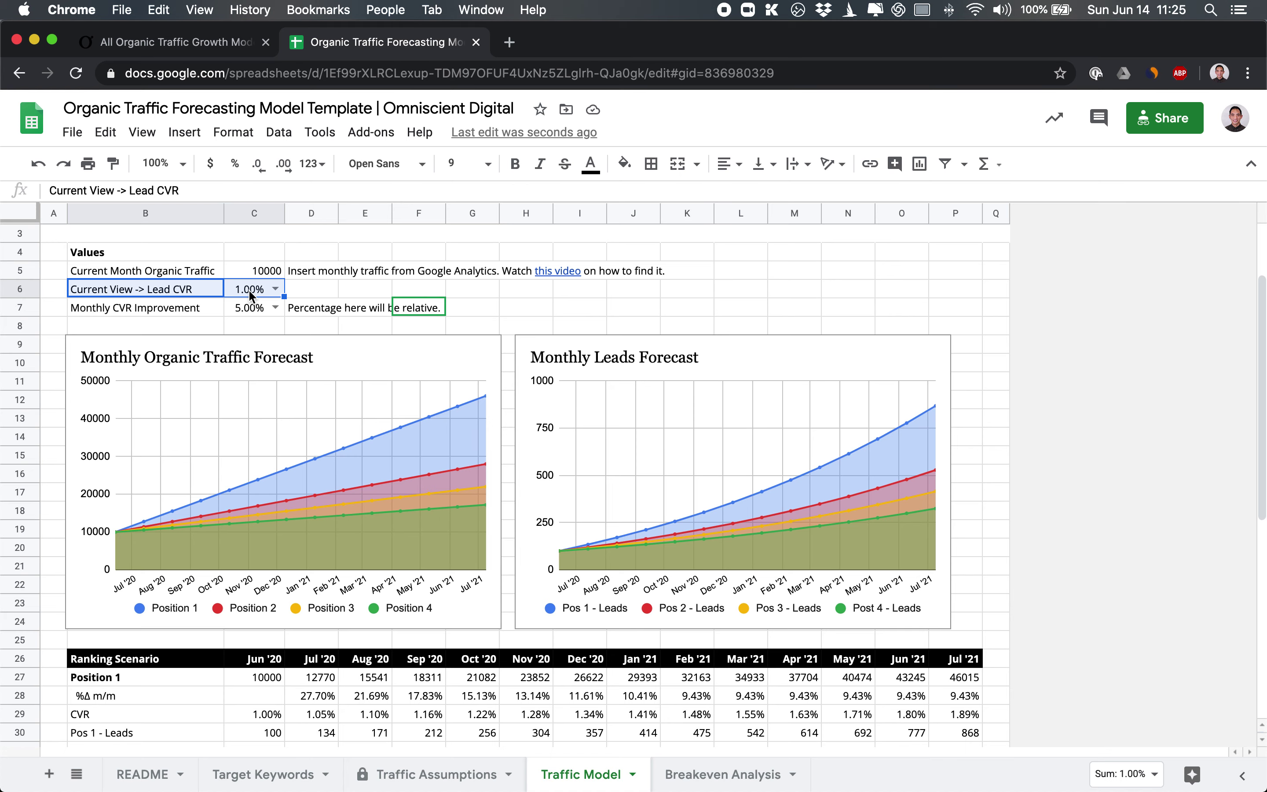
scroll(250, 294, "down", 2)
left_click(310, 269)
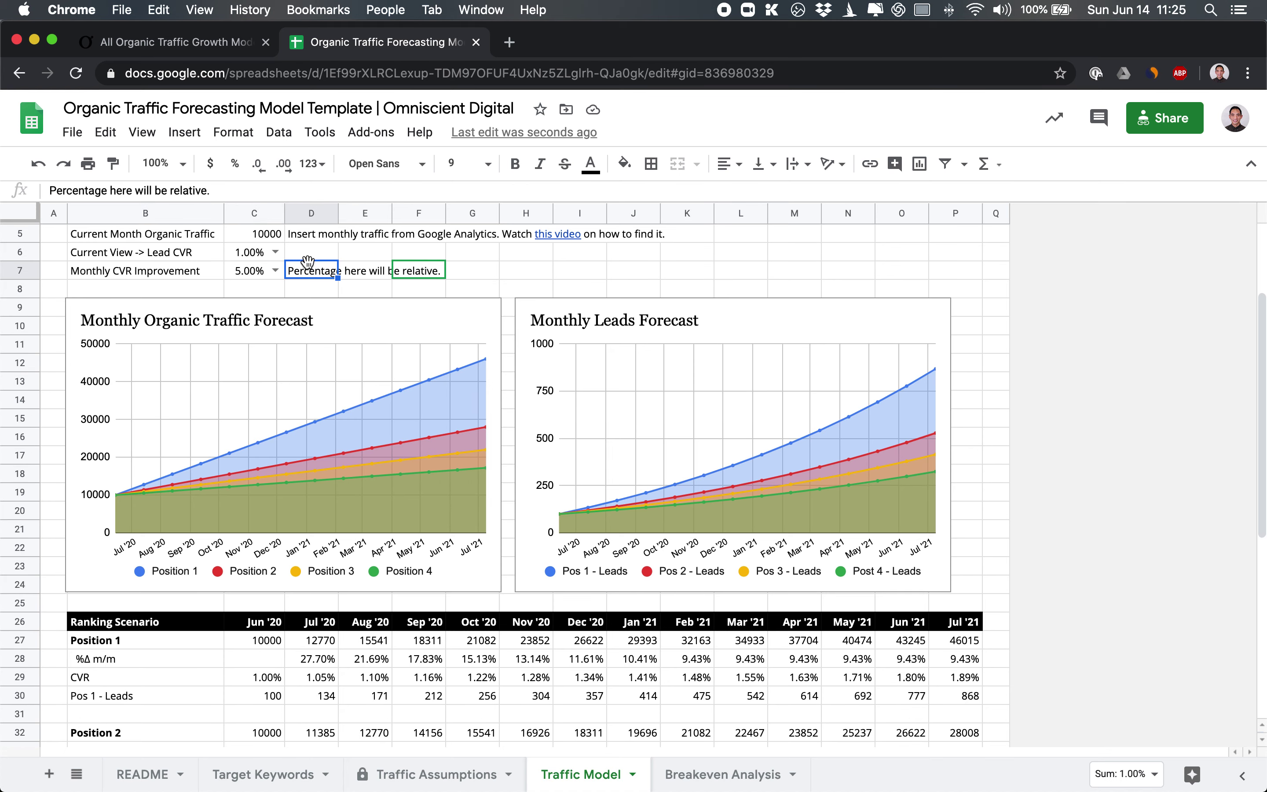
left_click(352, 324)
left_click(539, 292)
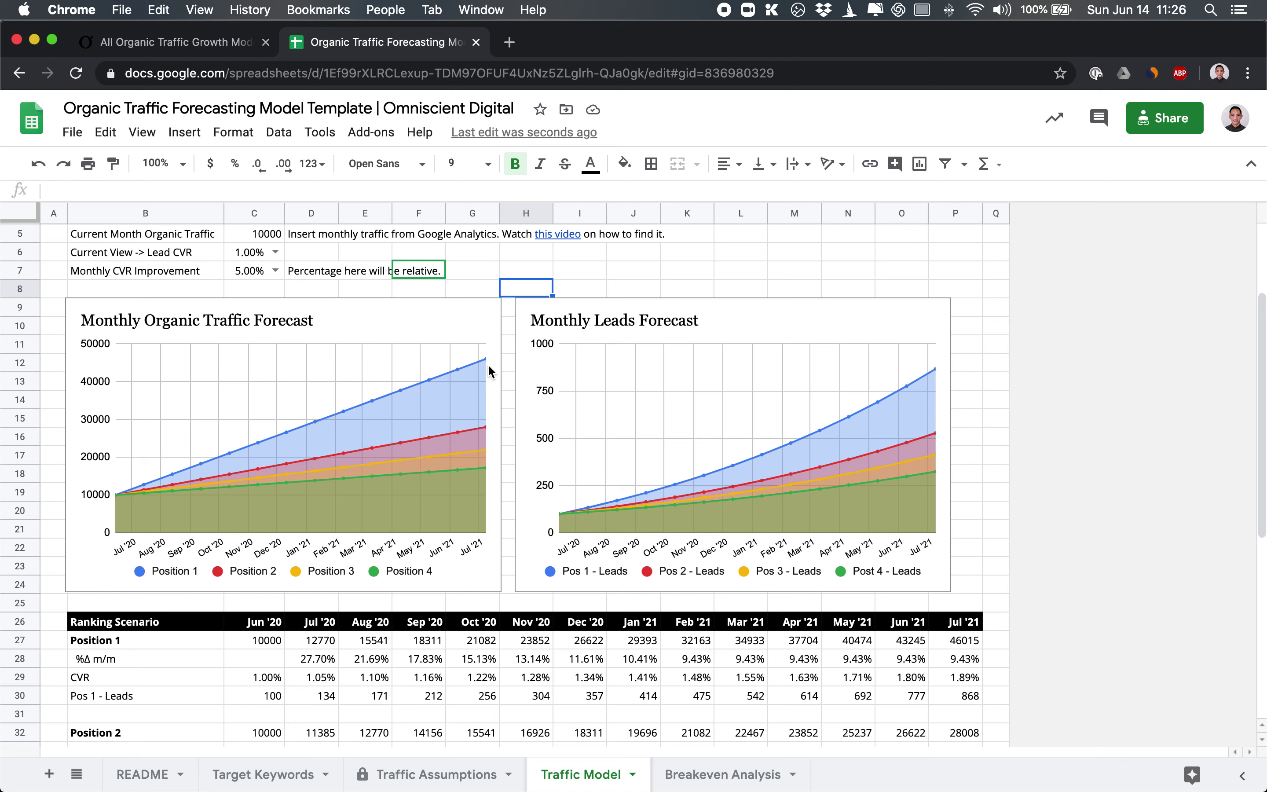
left_click(234, 254)
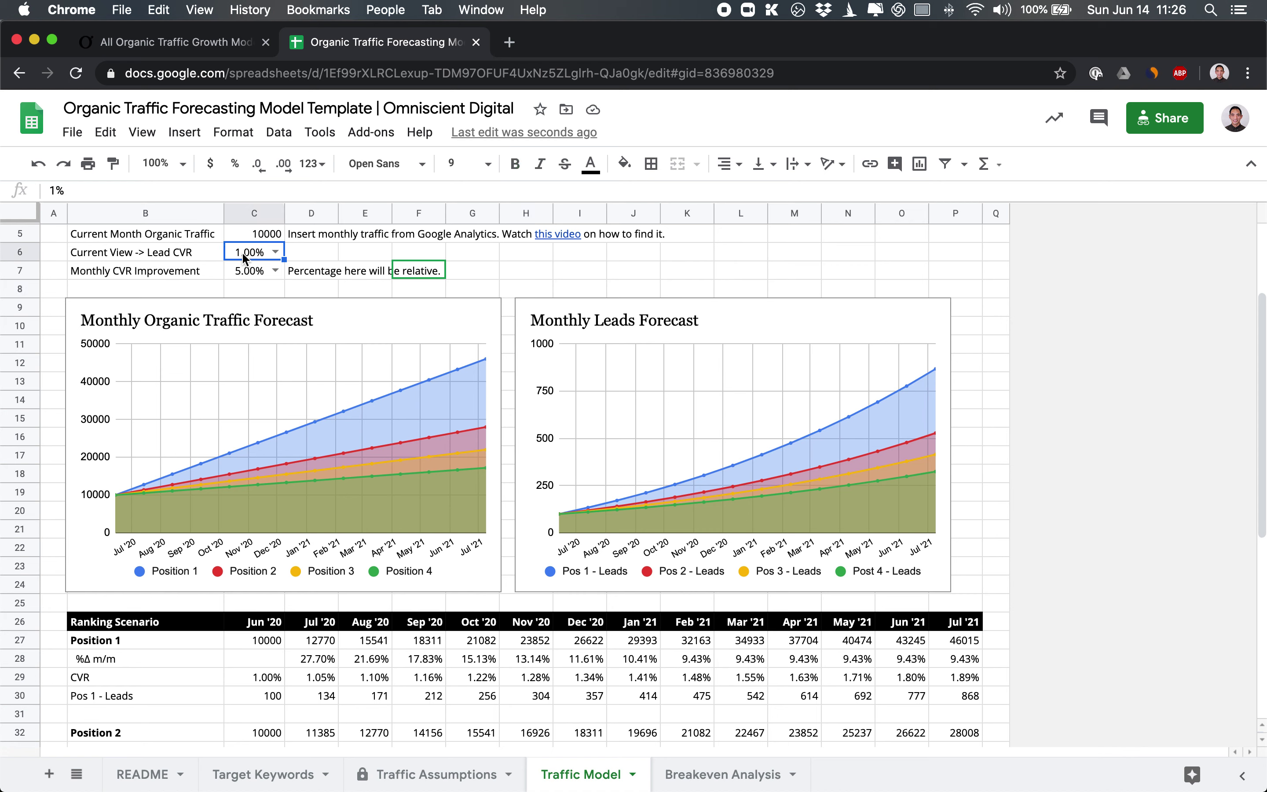
left_click(247, 270)
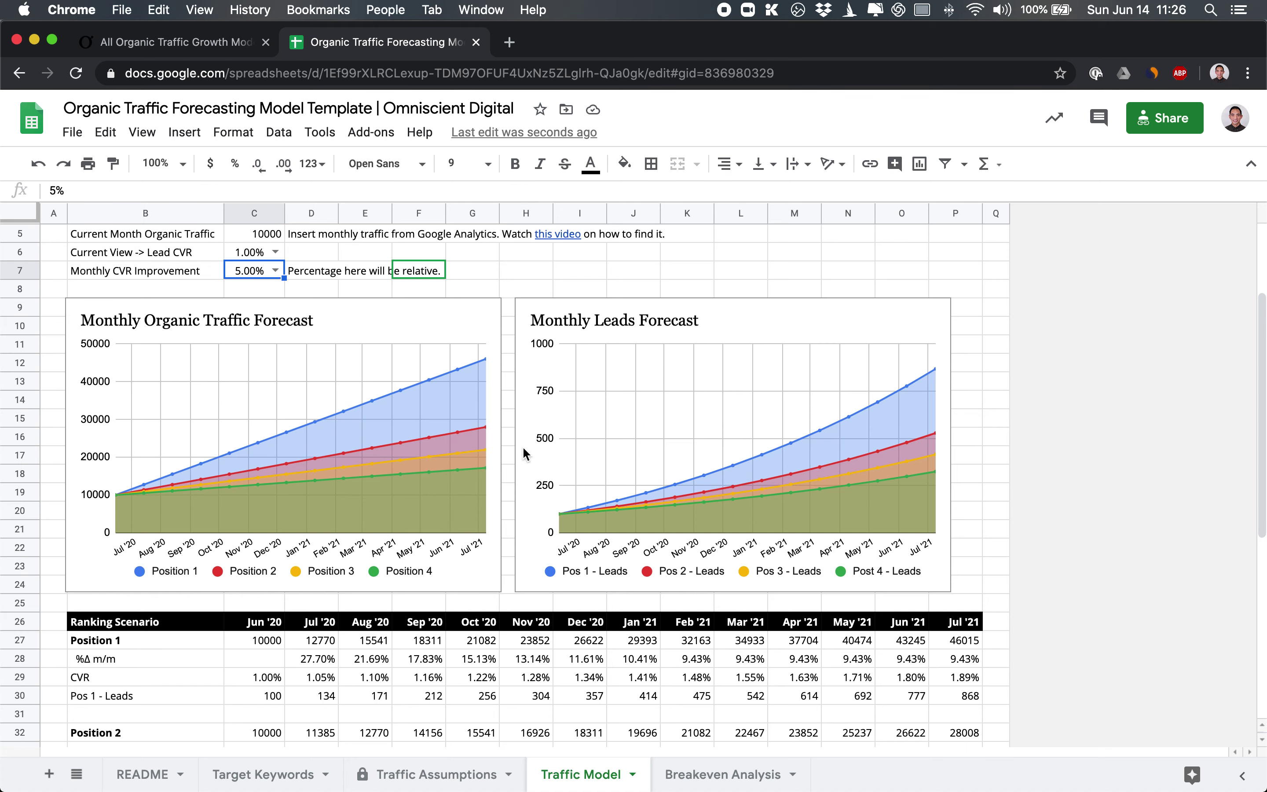
scroll(319, 487, "down", 3)
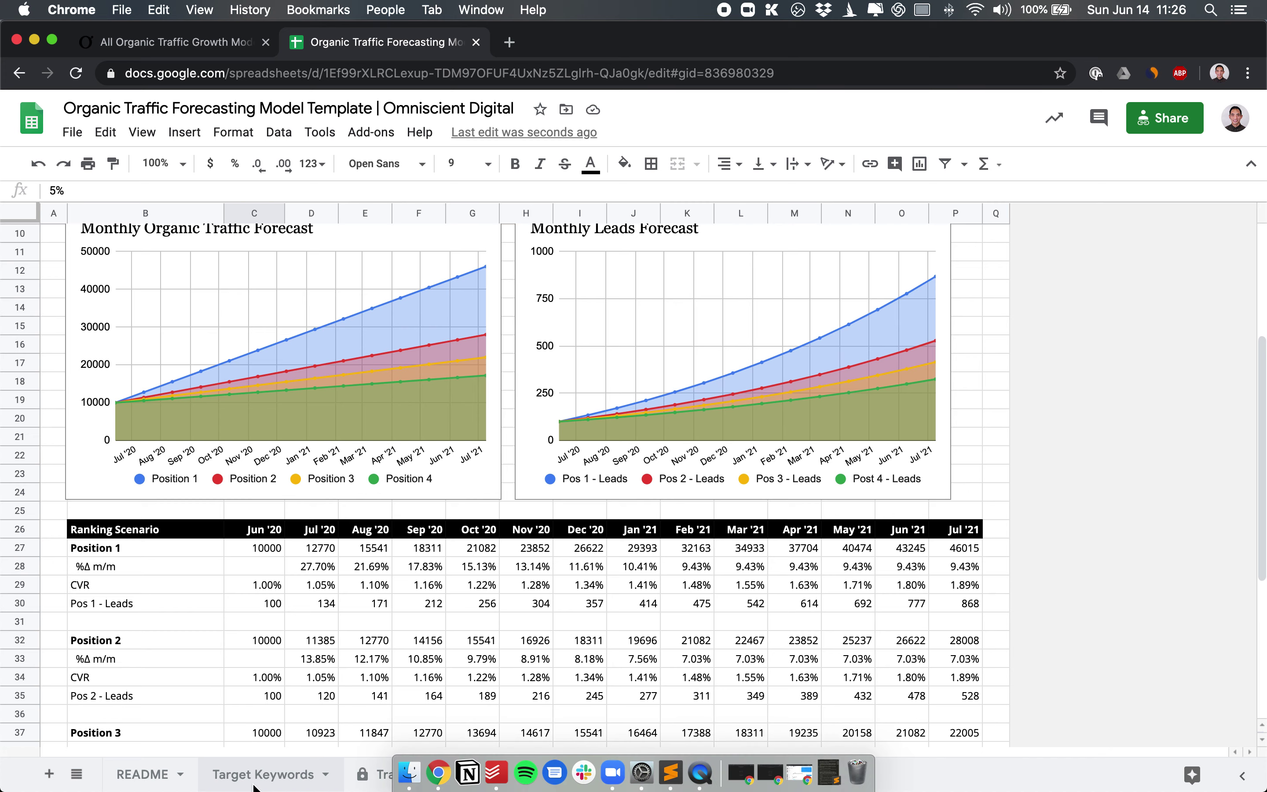
left_click(255, 785)
left_click_drag(152, 290, 177, 511)
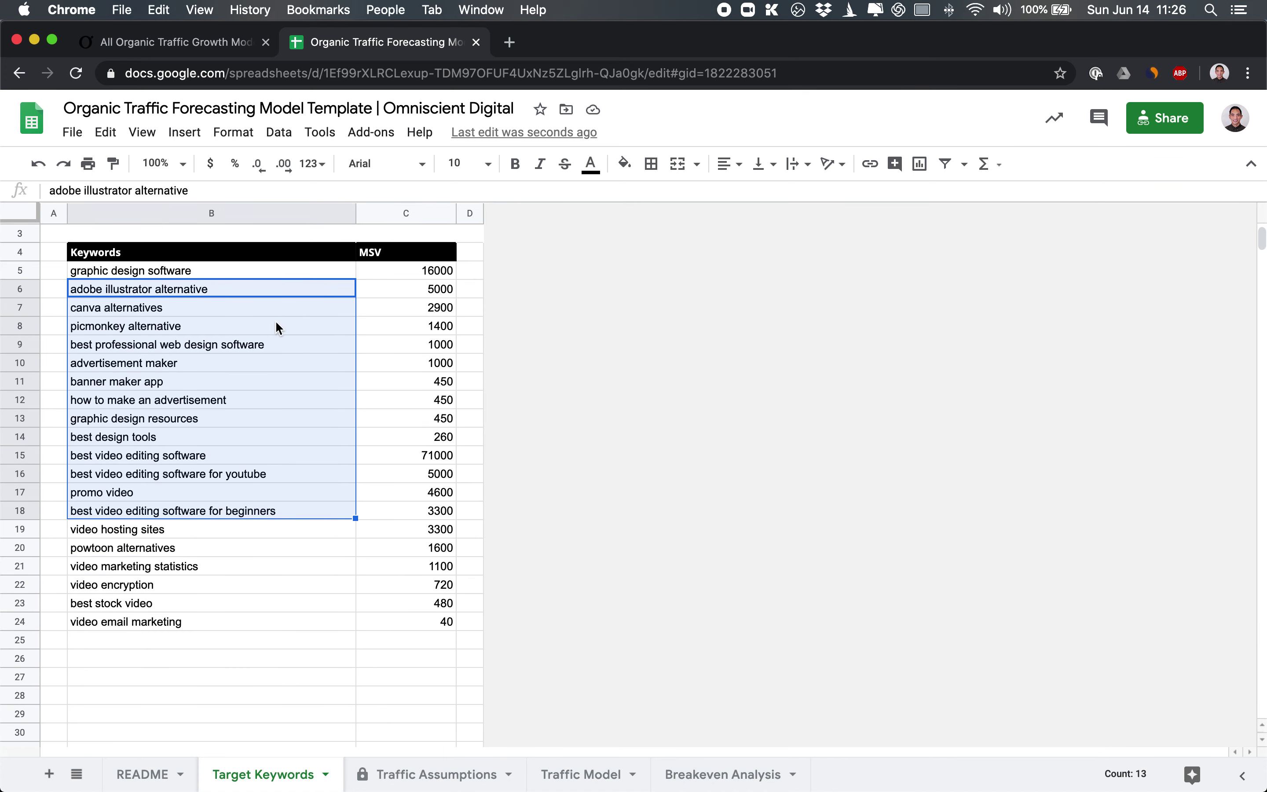
left_click(570, 774)
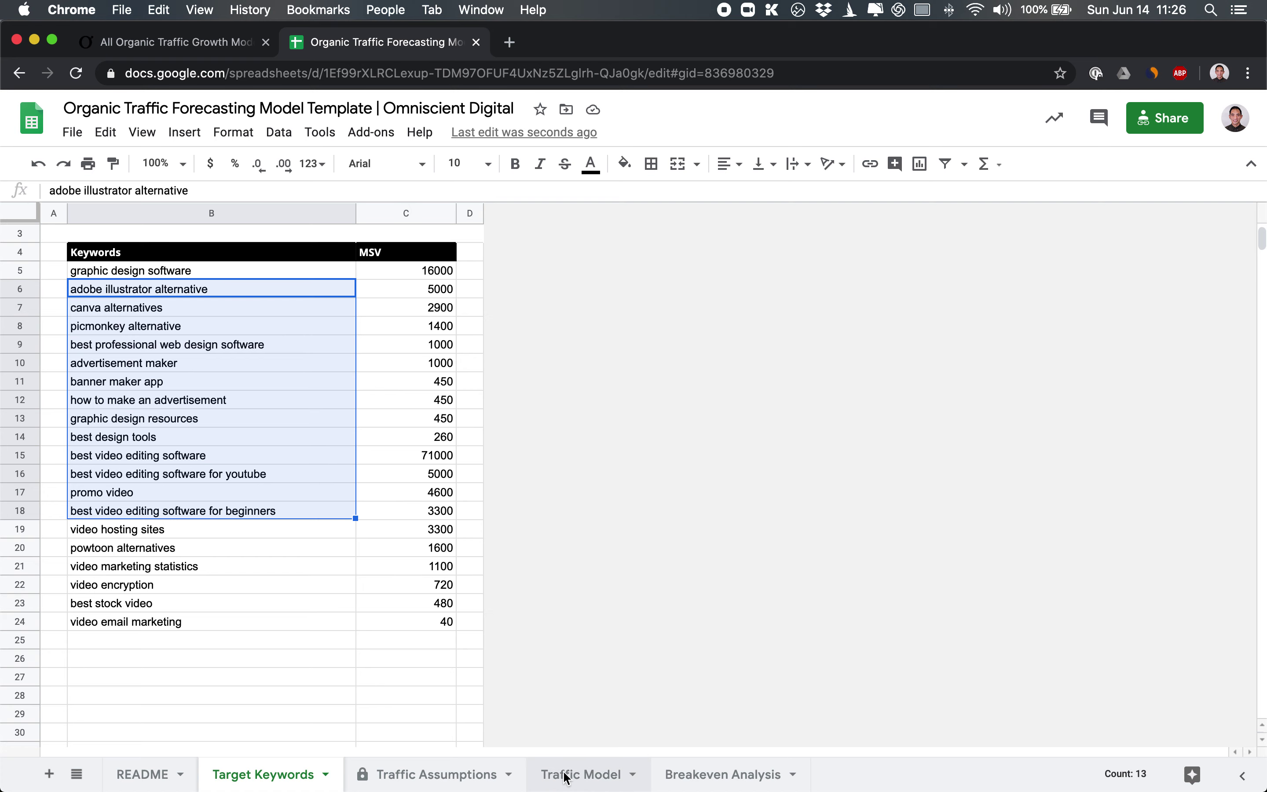
scroll(482, 368, "down", 3)
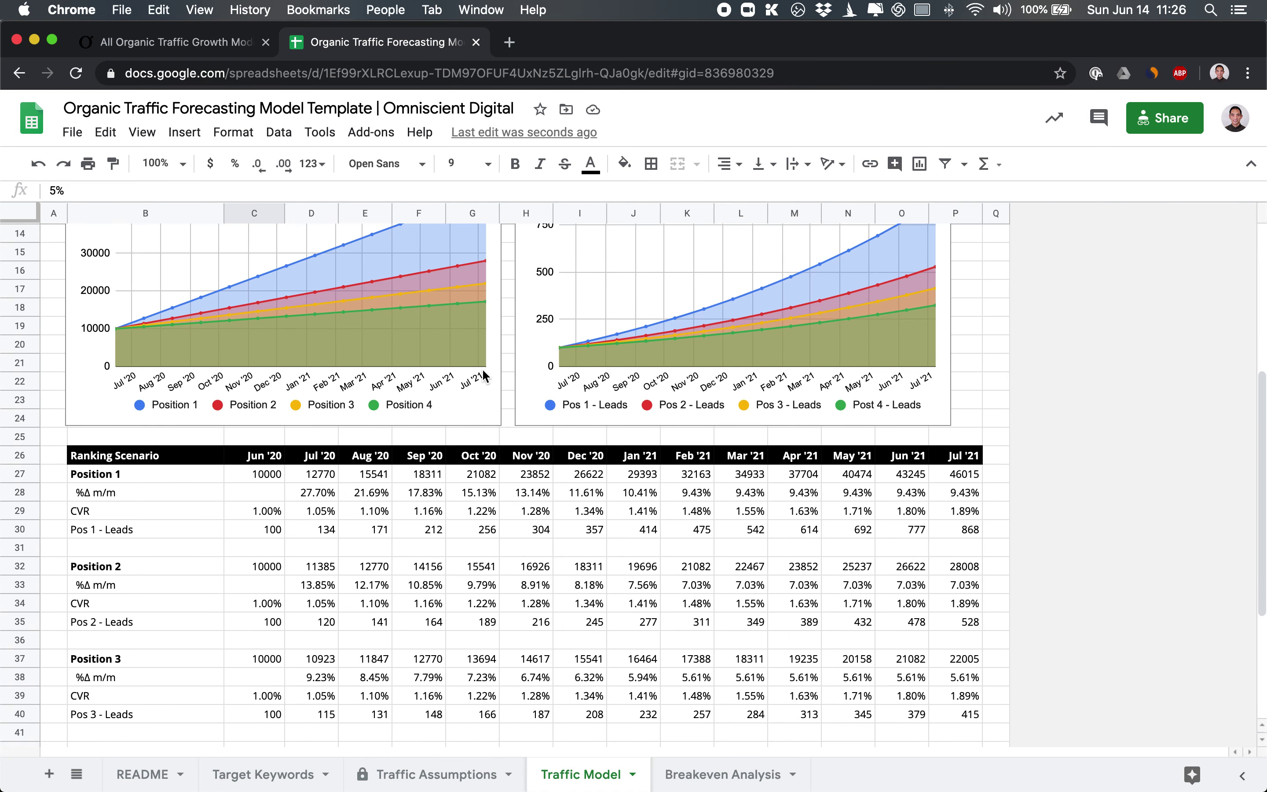
scroll(374, 440, "down", 3)
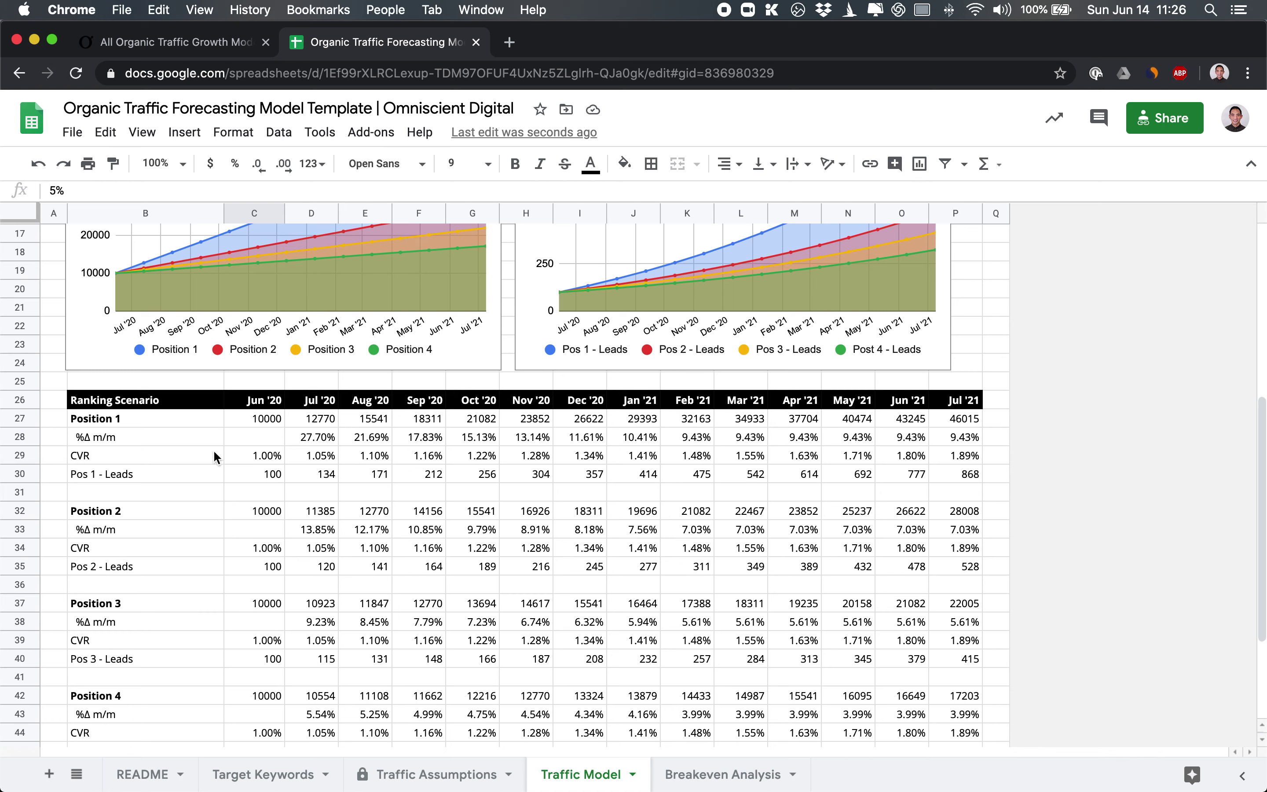
left_click(260, 419)
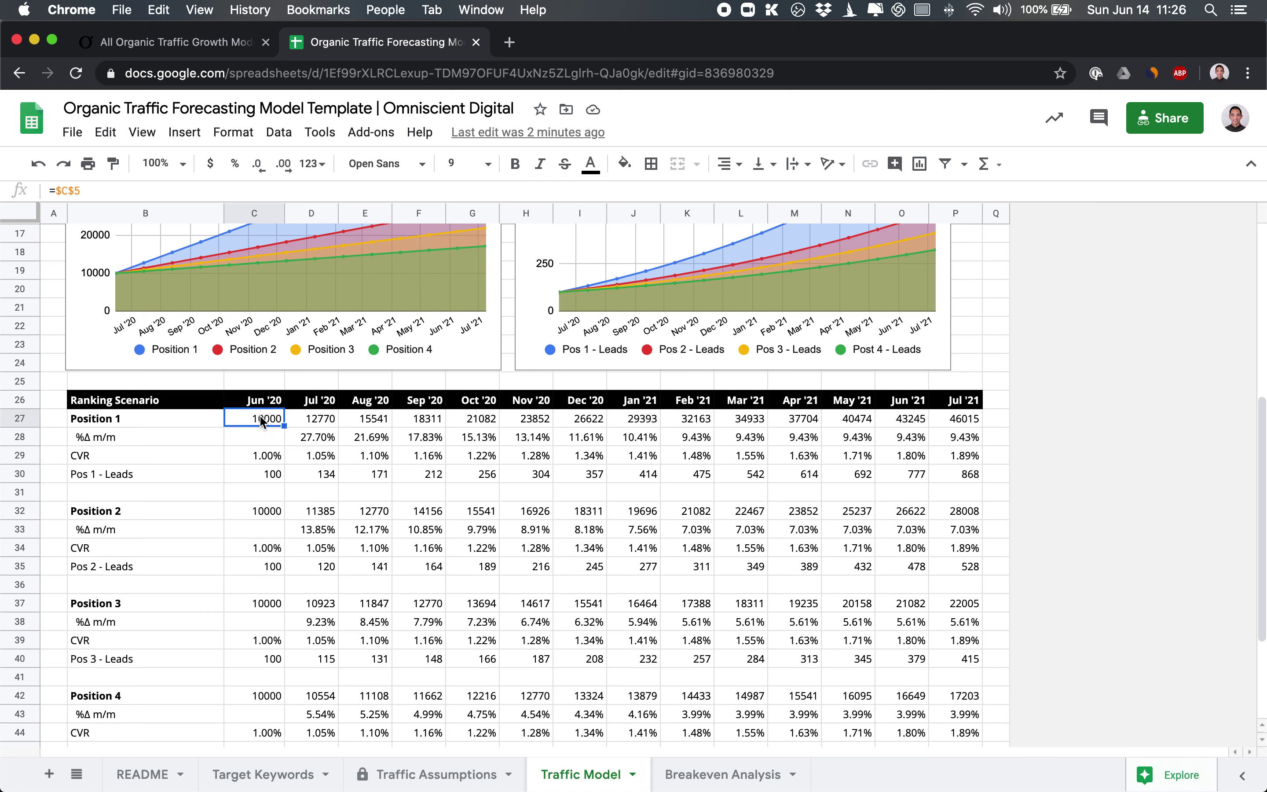
scroll(260, 420, "down", 5)
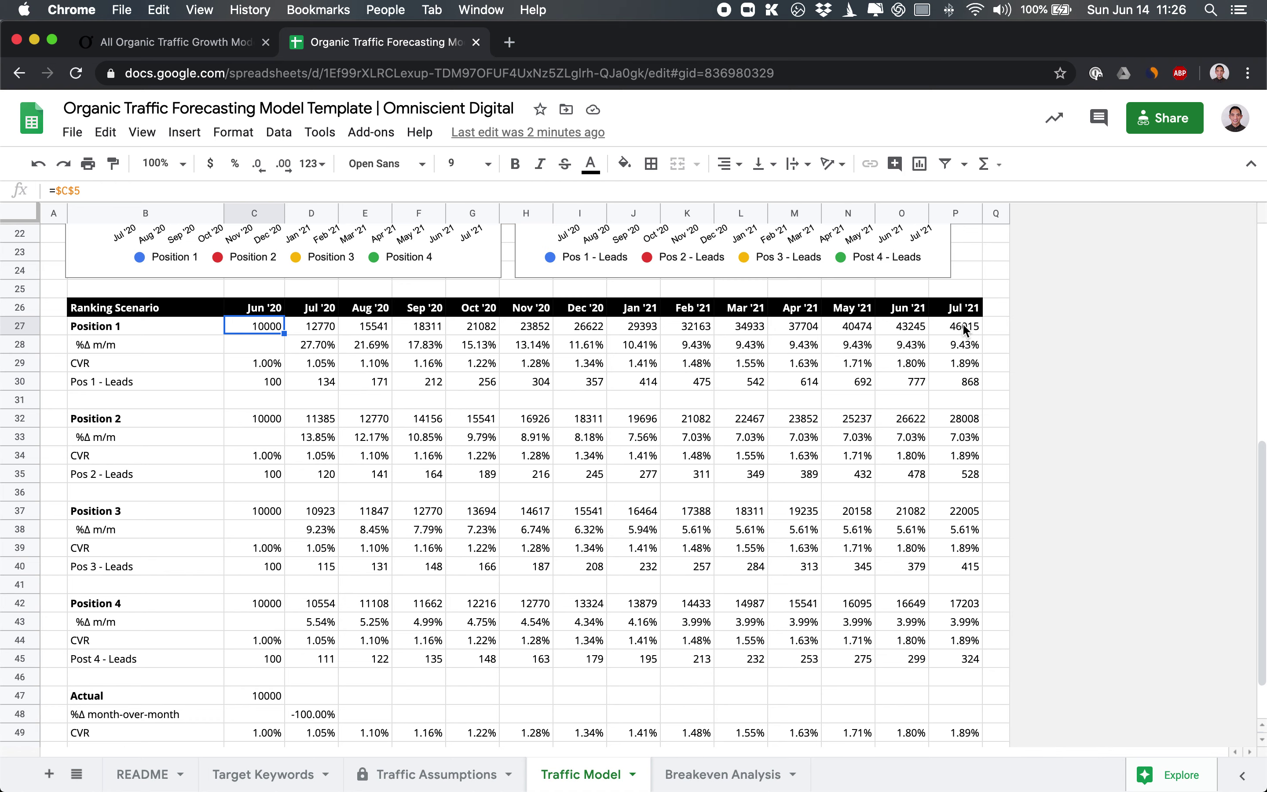
left_click(962, 326)
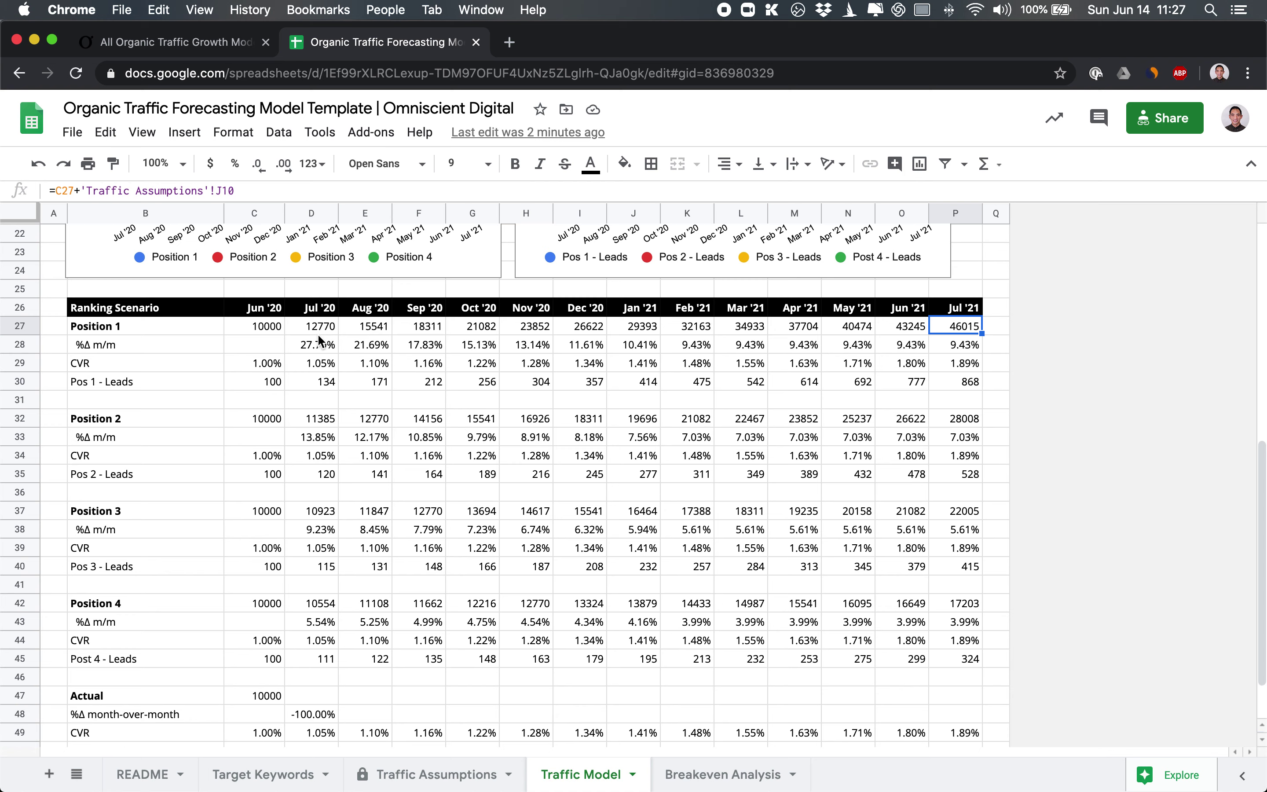
left_click(254, 327)
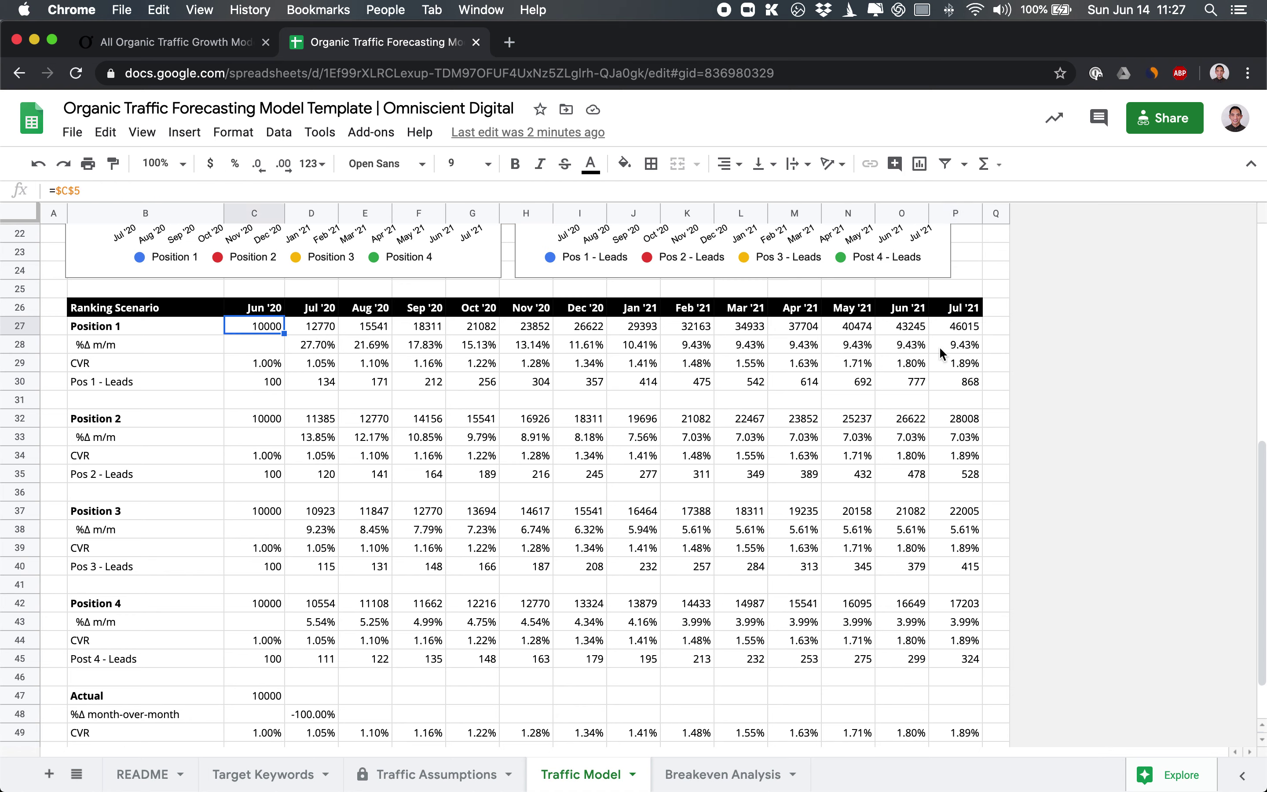
left_click(951, 329)
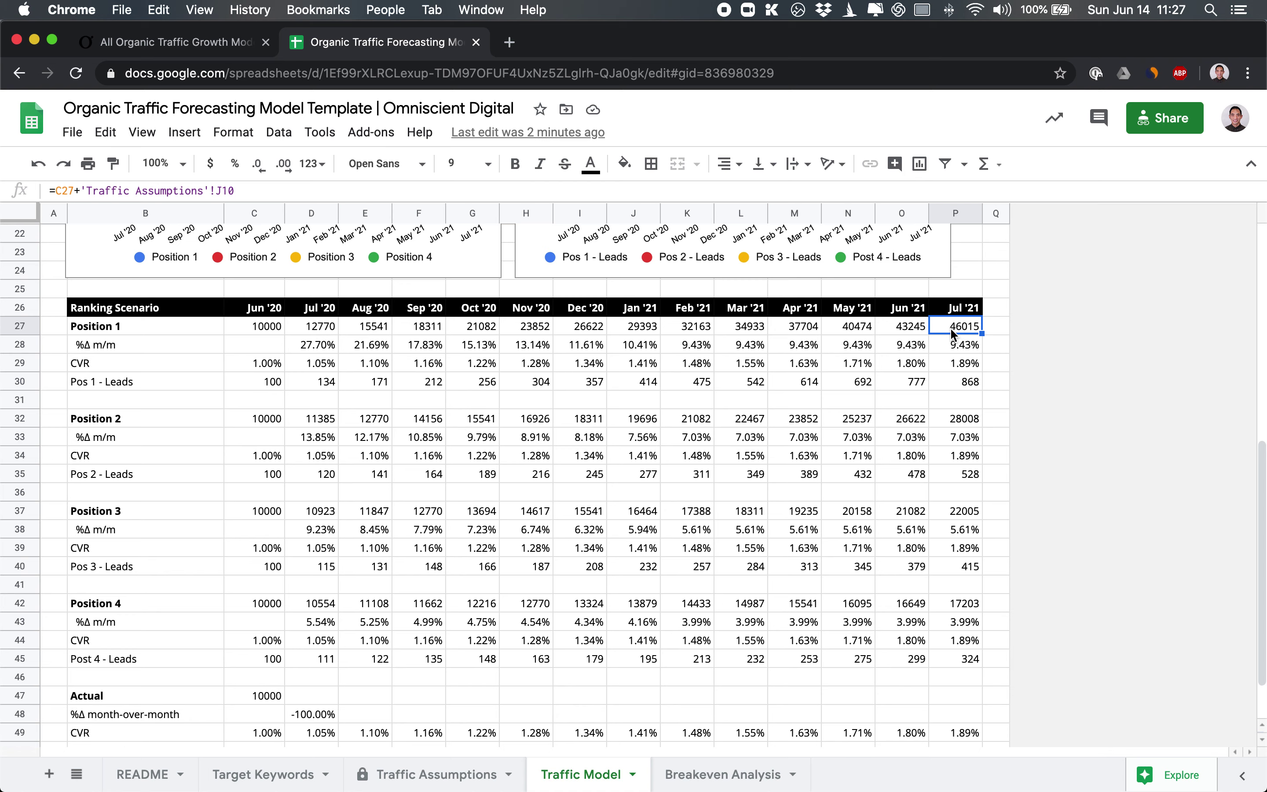
left_click(265, 328)
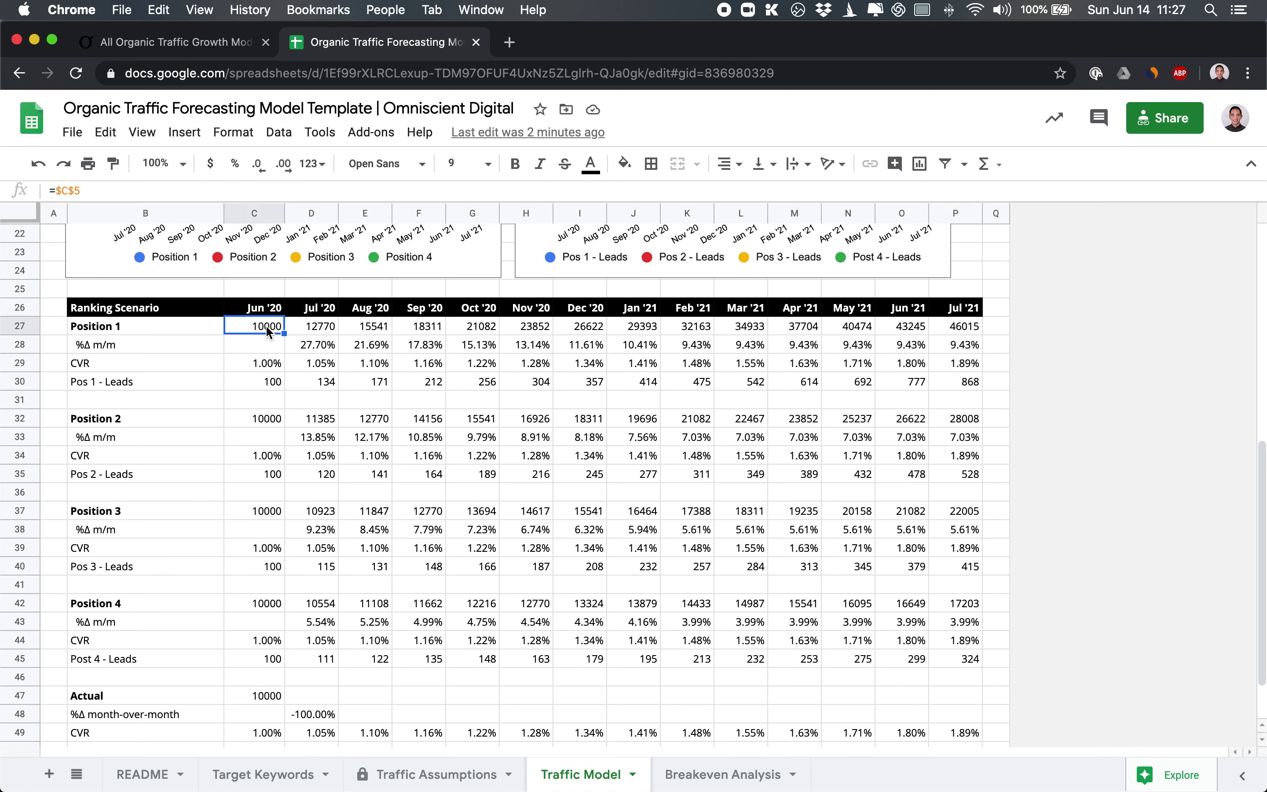
left_click(153, 344)
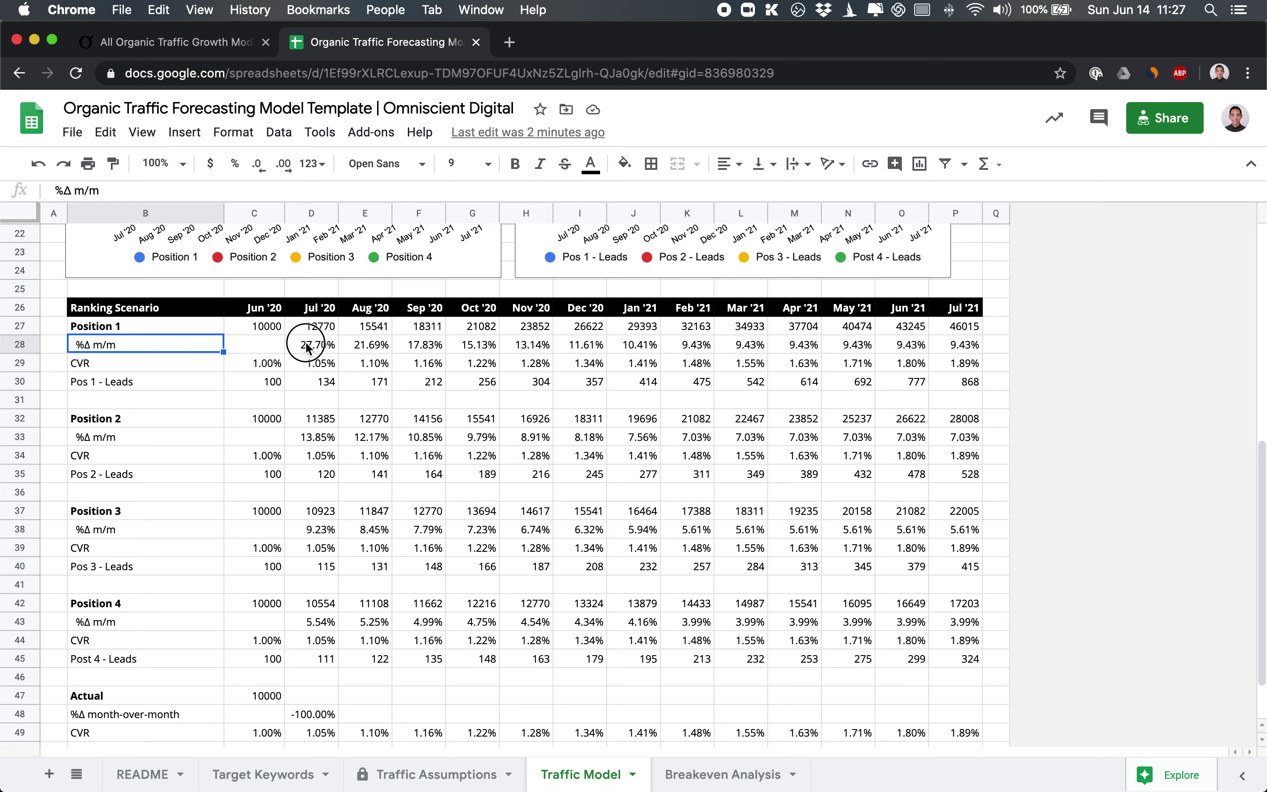
left_click_drag(306, 345, 581, 344)
left_click(580, 363)
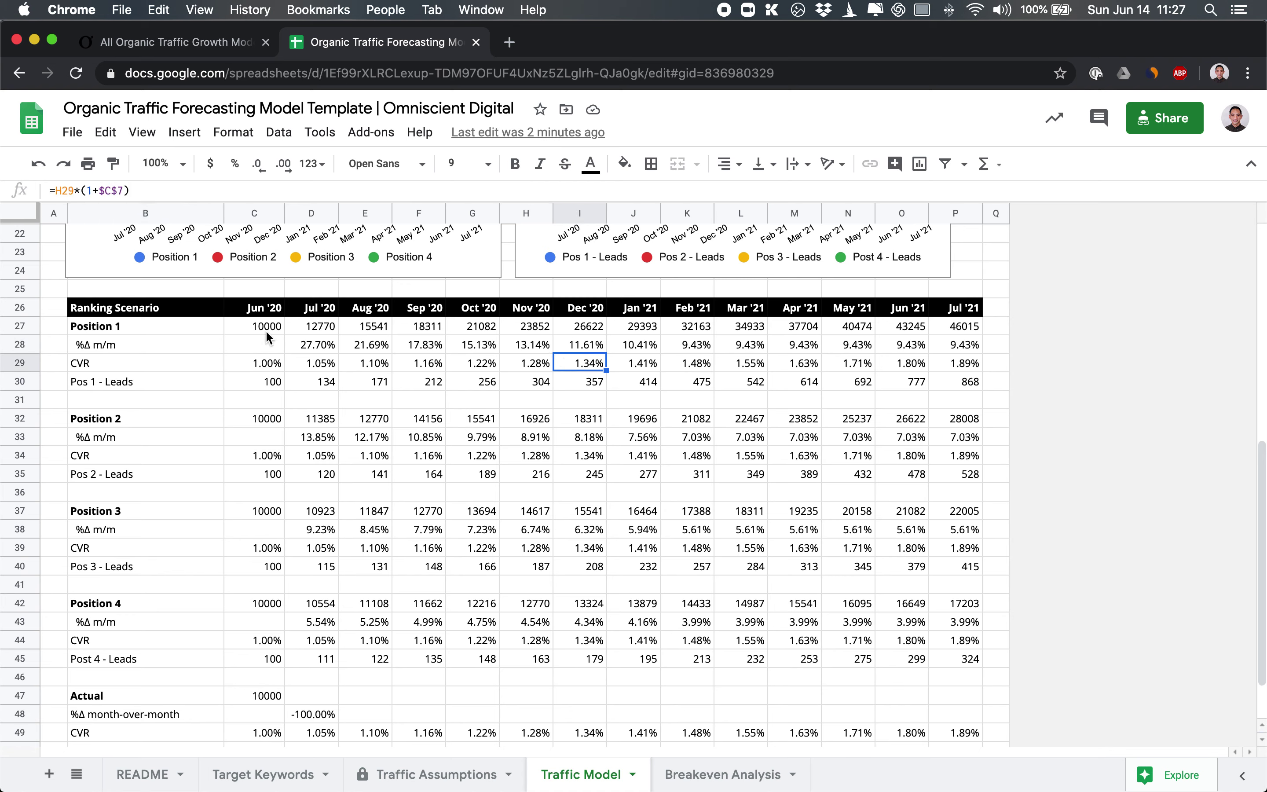
left_click(310, 344)
left_click(249, 329)
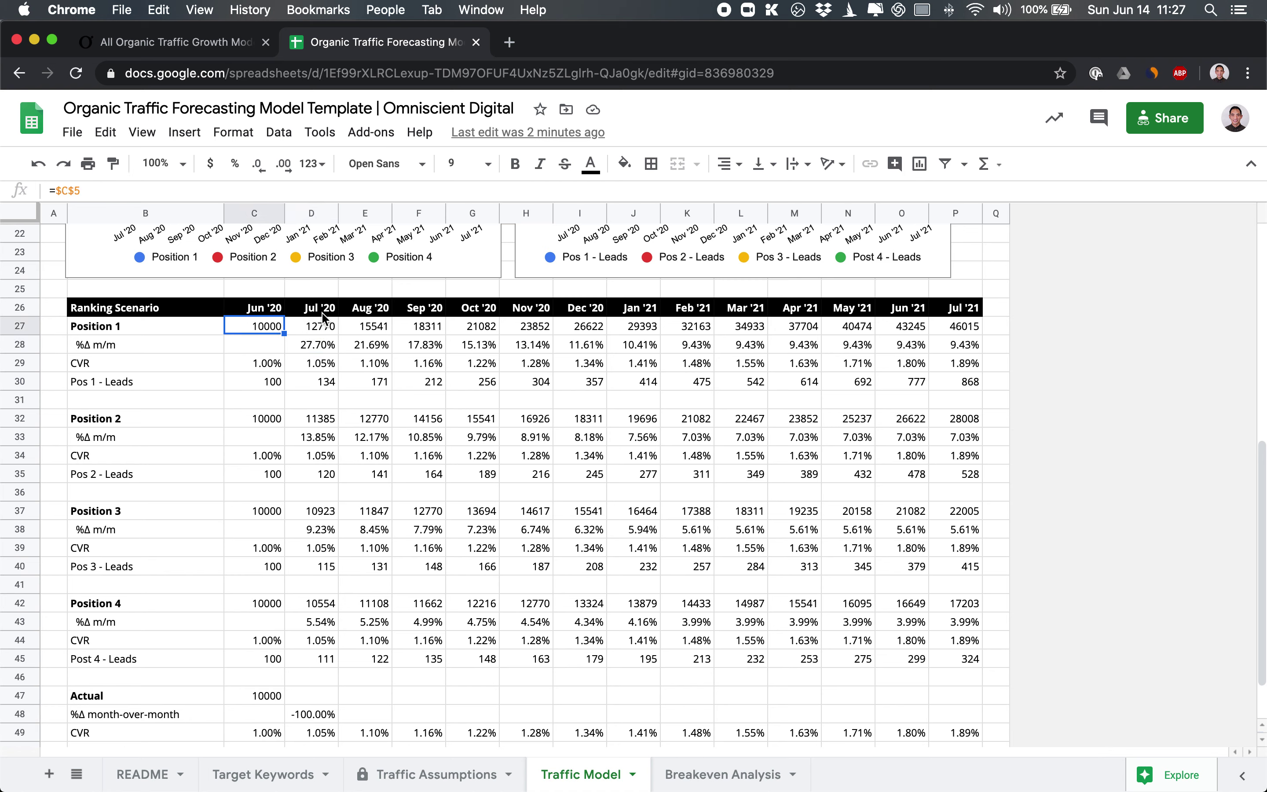
left_click(321, 346)
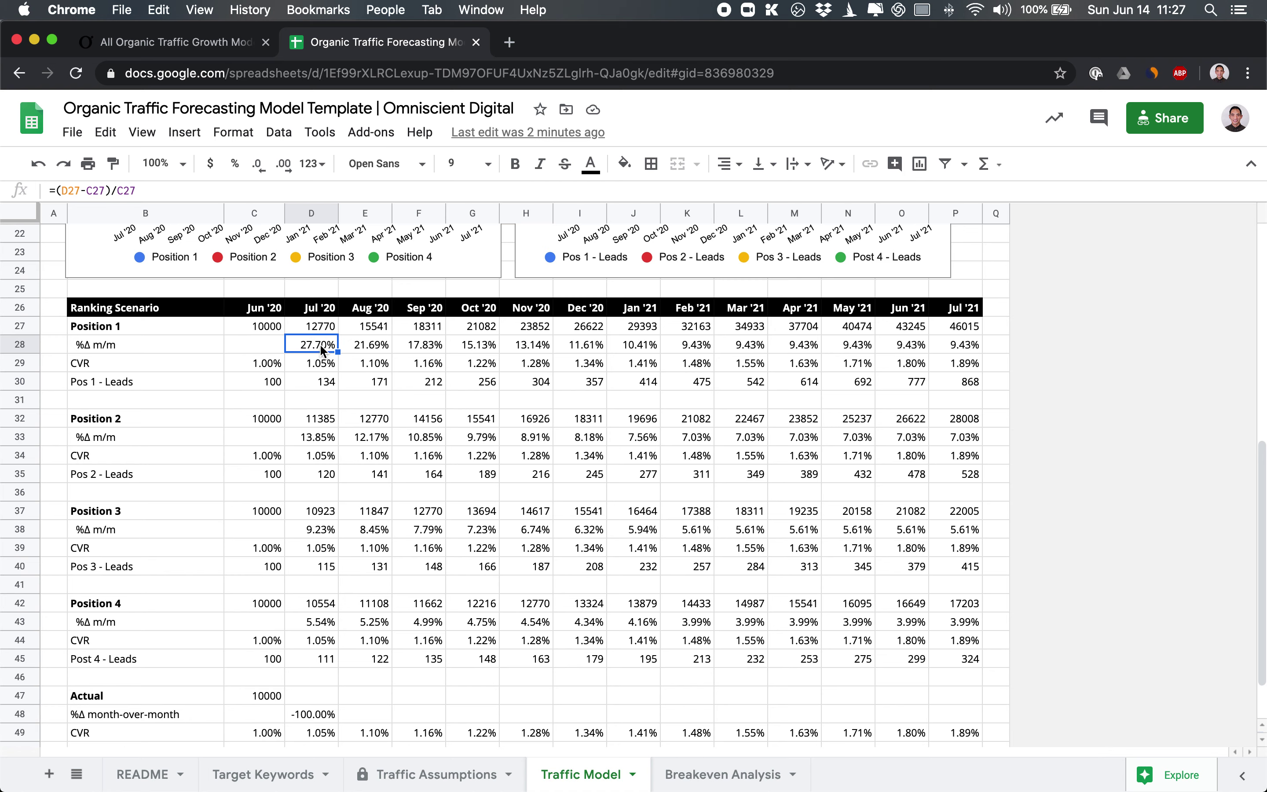
left_click(326, 327)
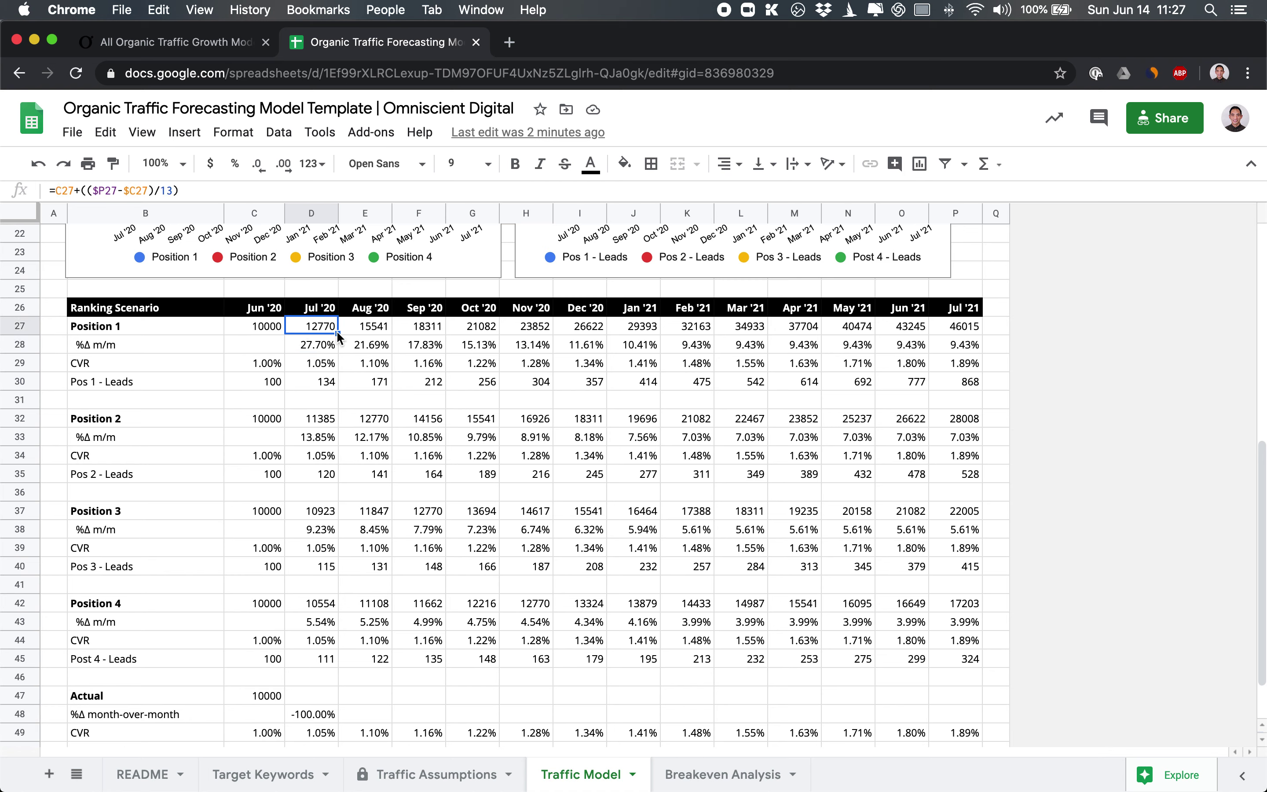
left_click_drag(358, 346, 579, 345)
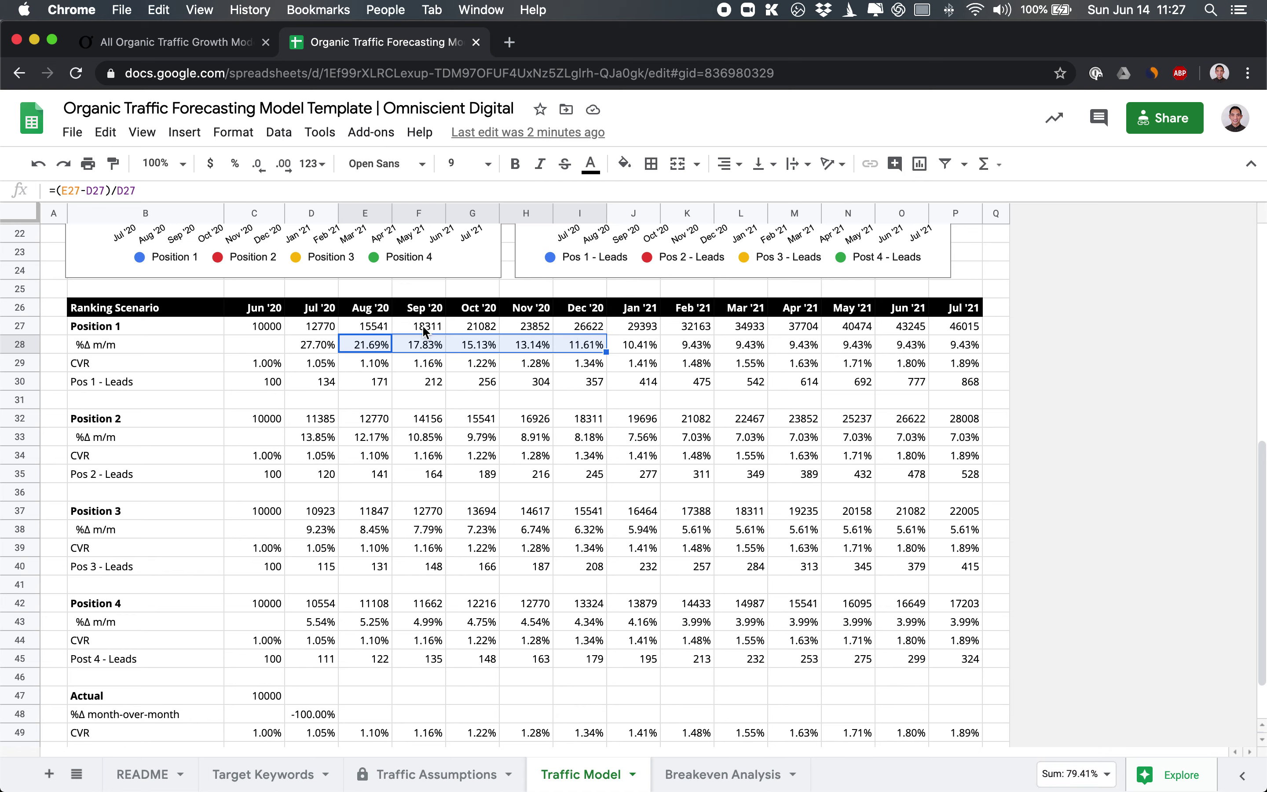
left_click(273, 326)
left_click(307, 321)
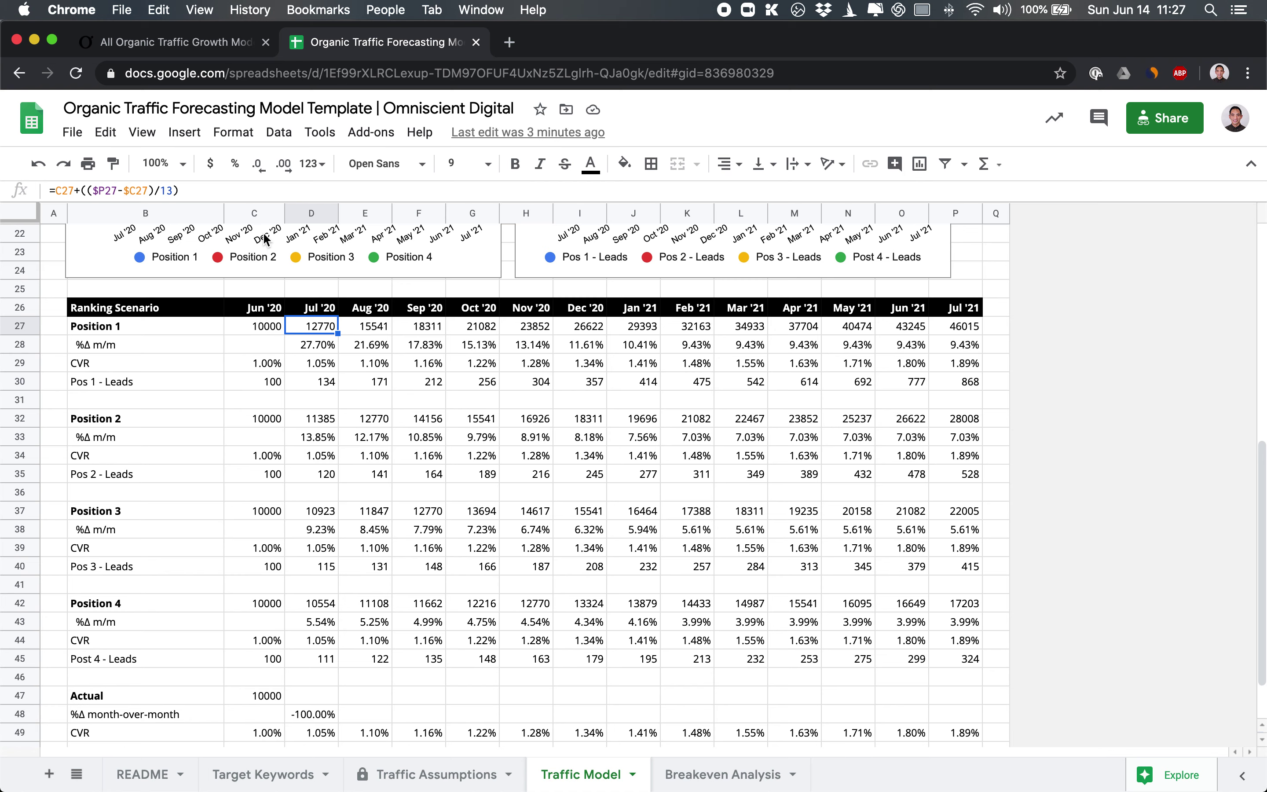
key("Right")
key("Right")
key("Right")
key("Right")
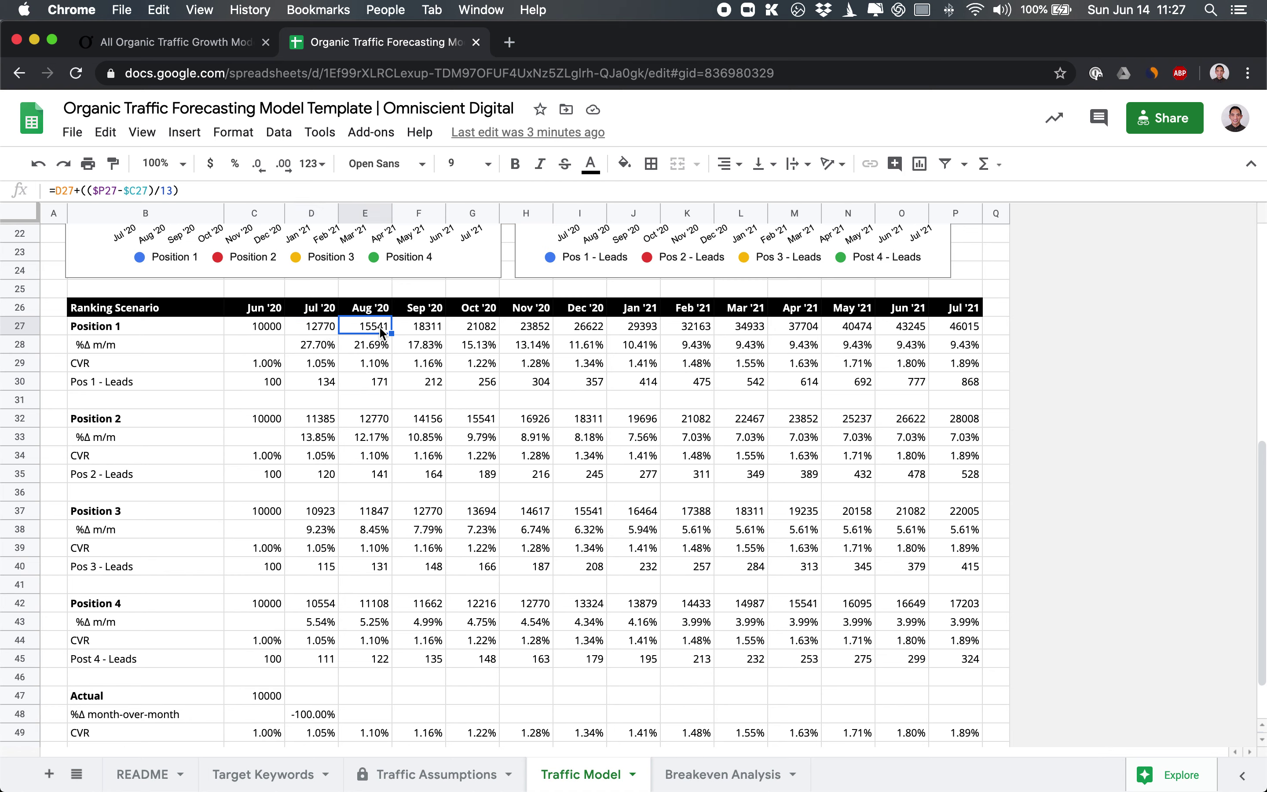
key("Right")
key("Right")
key("Right")
key("Right")
key("Right")
key("Right")
key("Right")
key("Right")
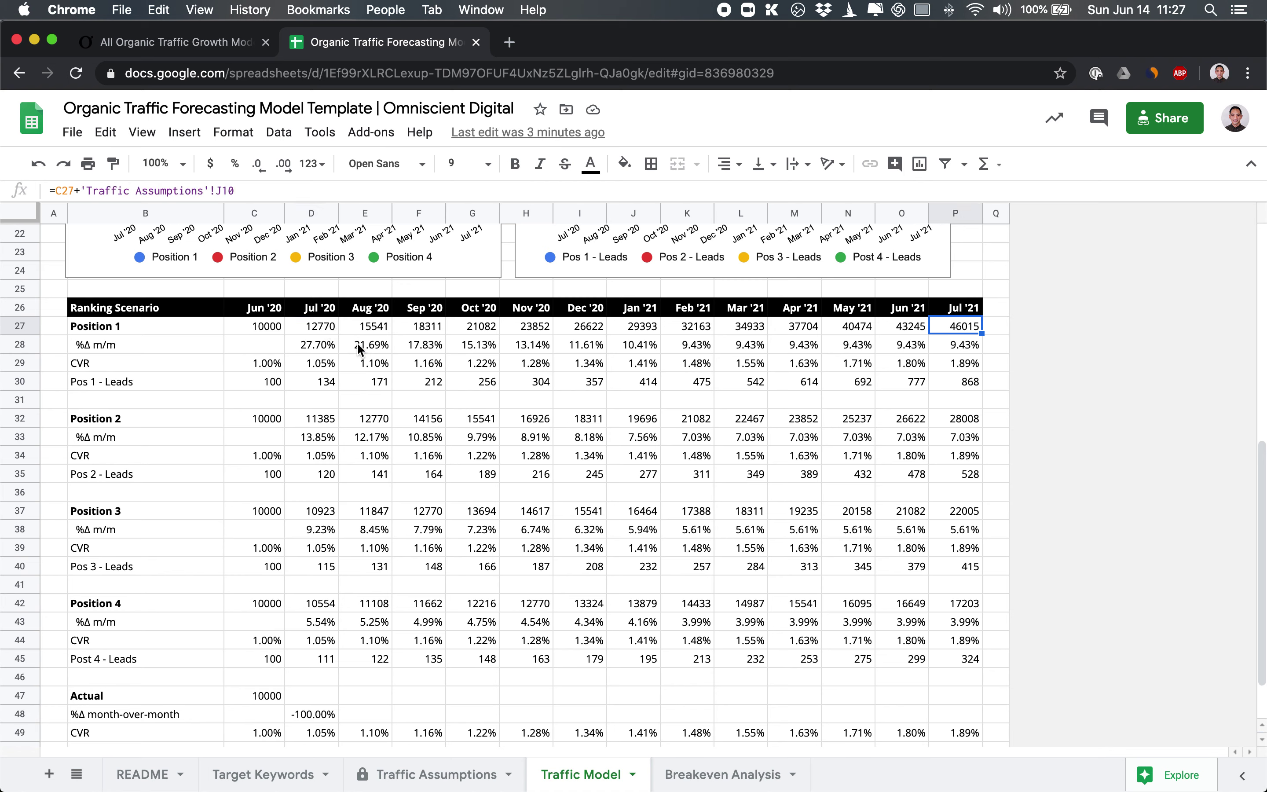
left_click(275, 330)
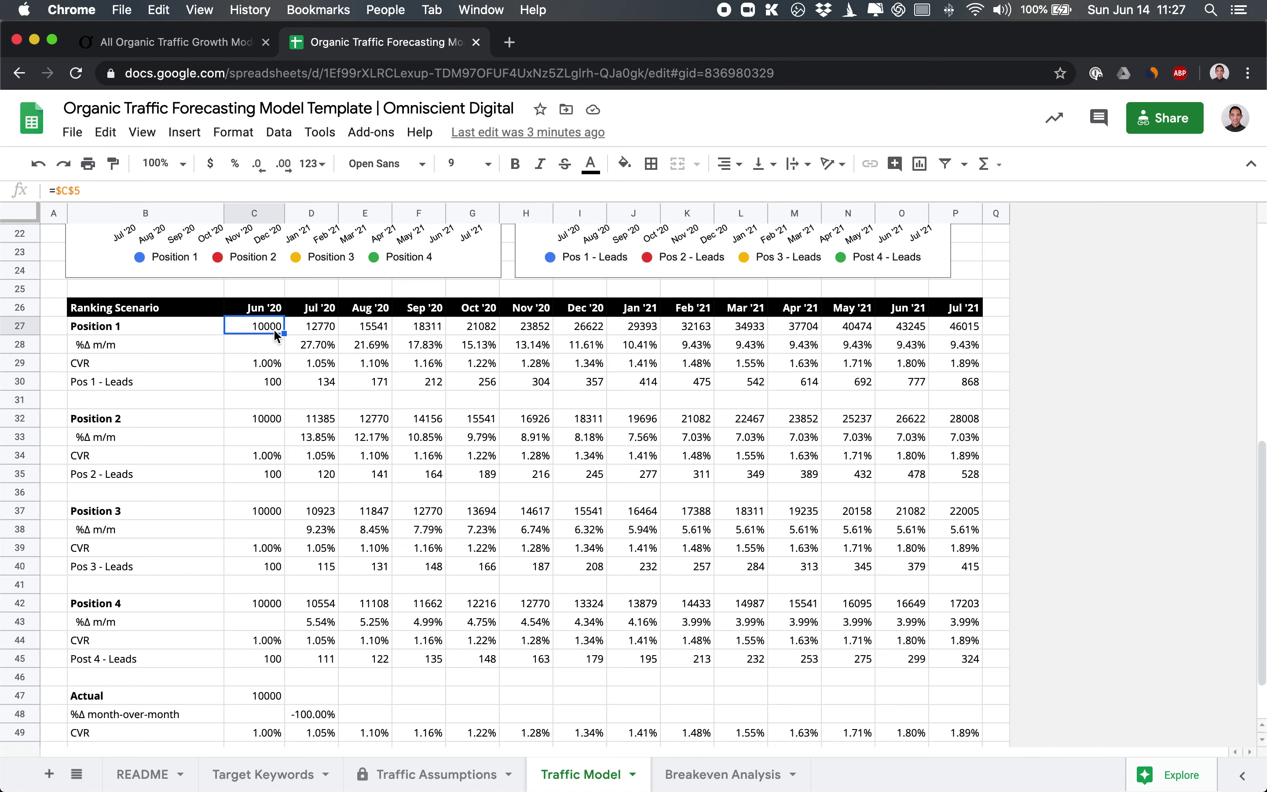
left_click(185, 365)
left_click(255, 366)
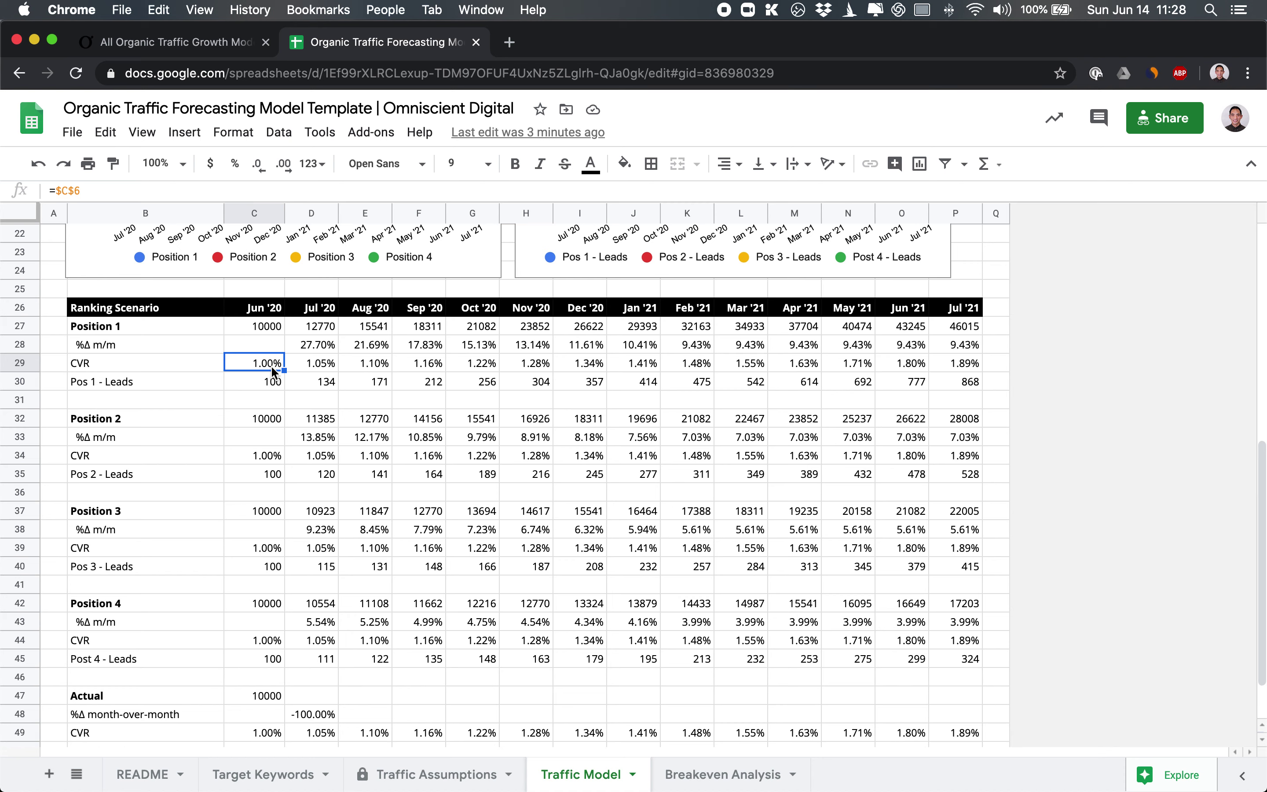
scroll(281, 366, "up", 2)
key("Right")
key("Right")
key("Right")
key("Right")
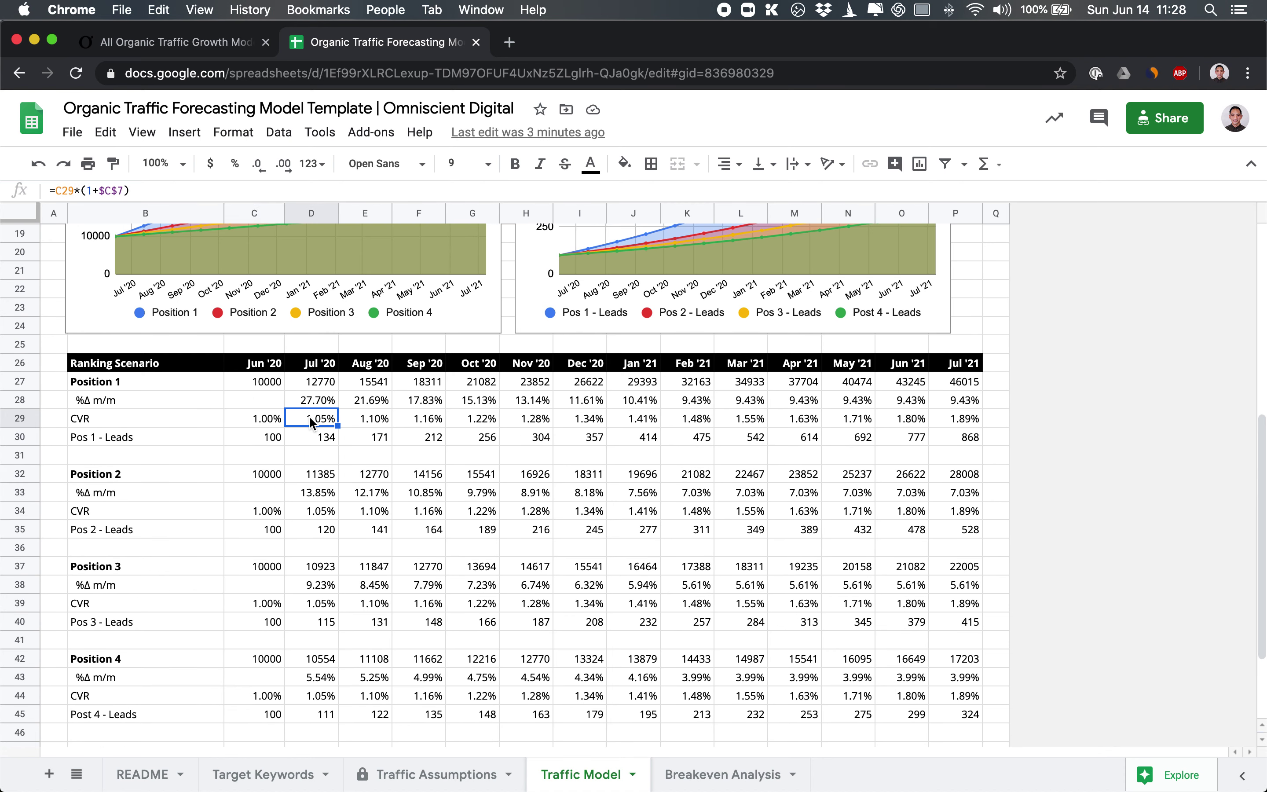
key("Right")
key("Right")
key("Right")
key("Right")
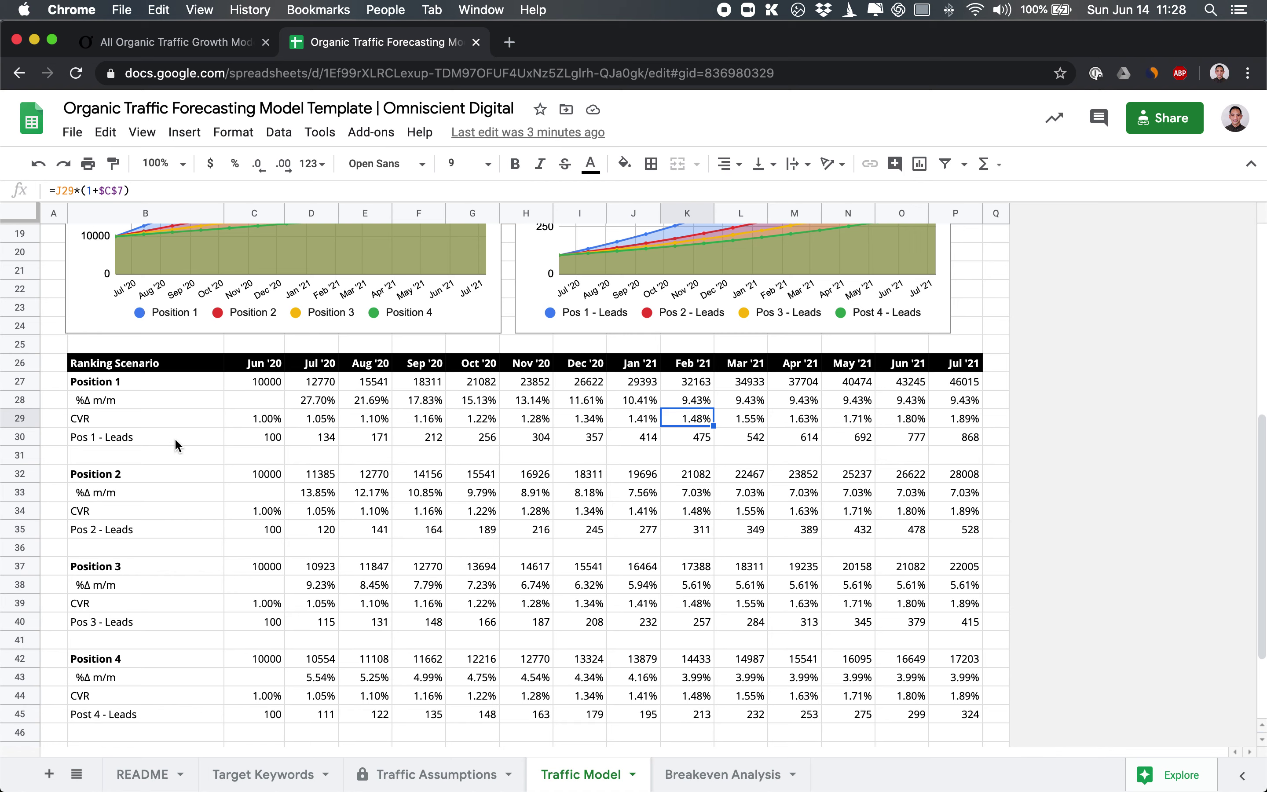
left_click(110, 436)
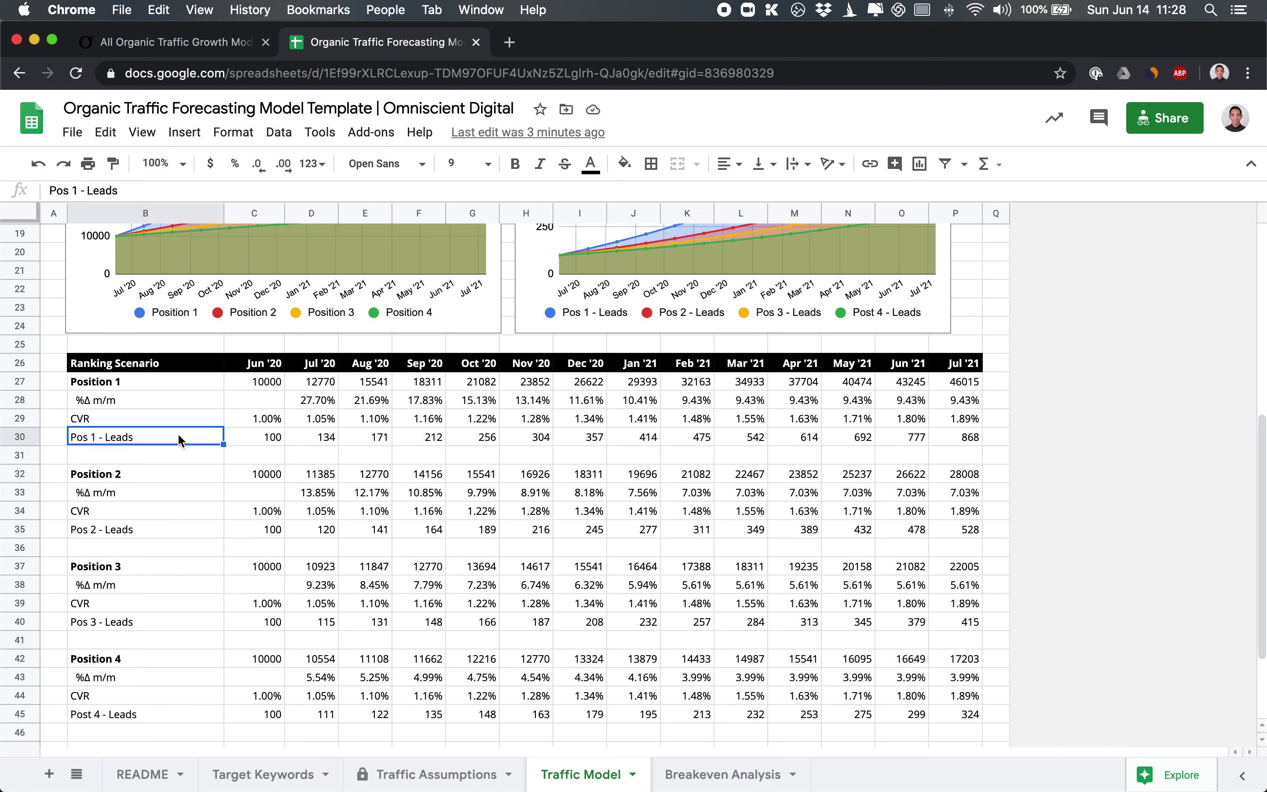
left_click(258, 435)
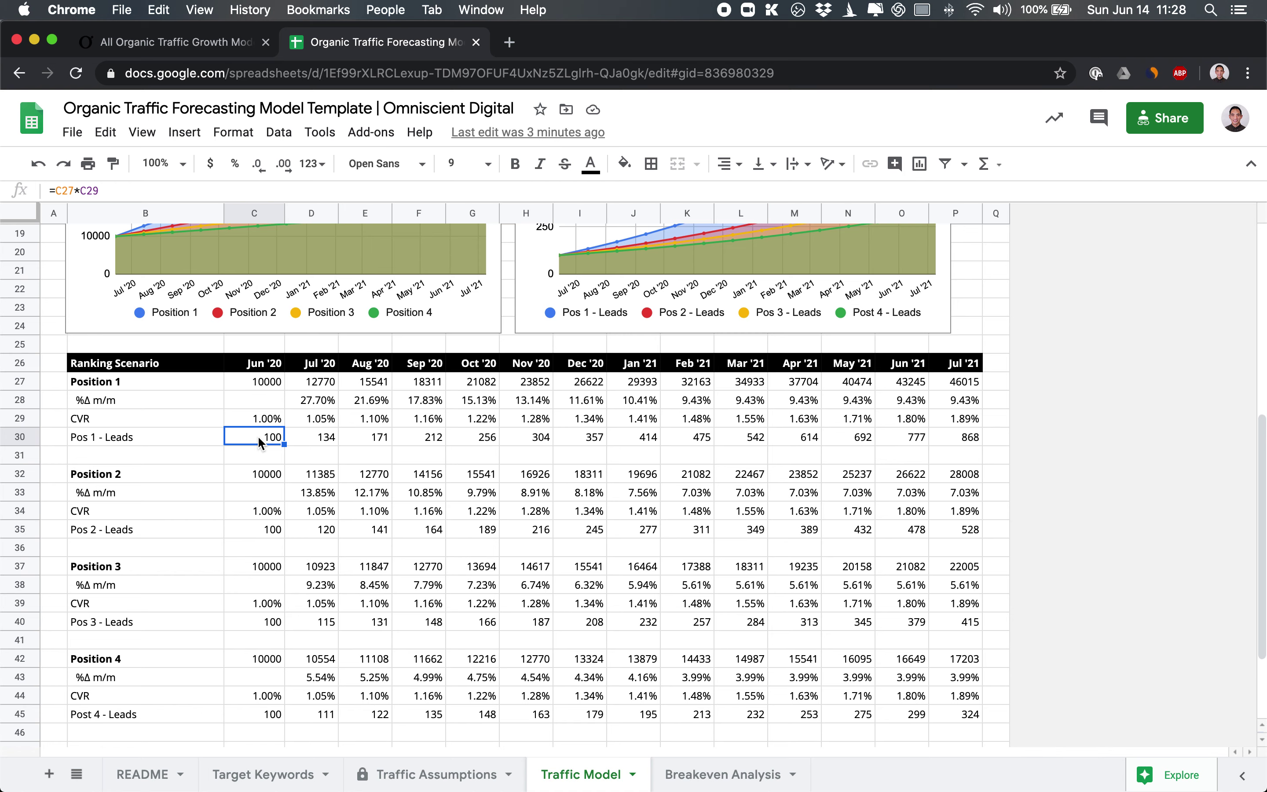
left_click(258, 382)
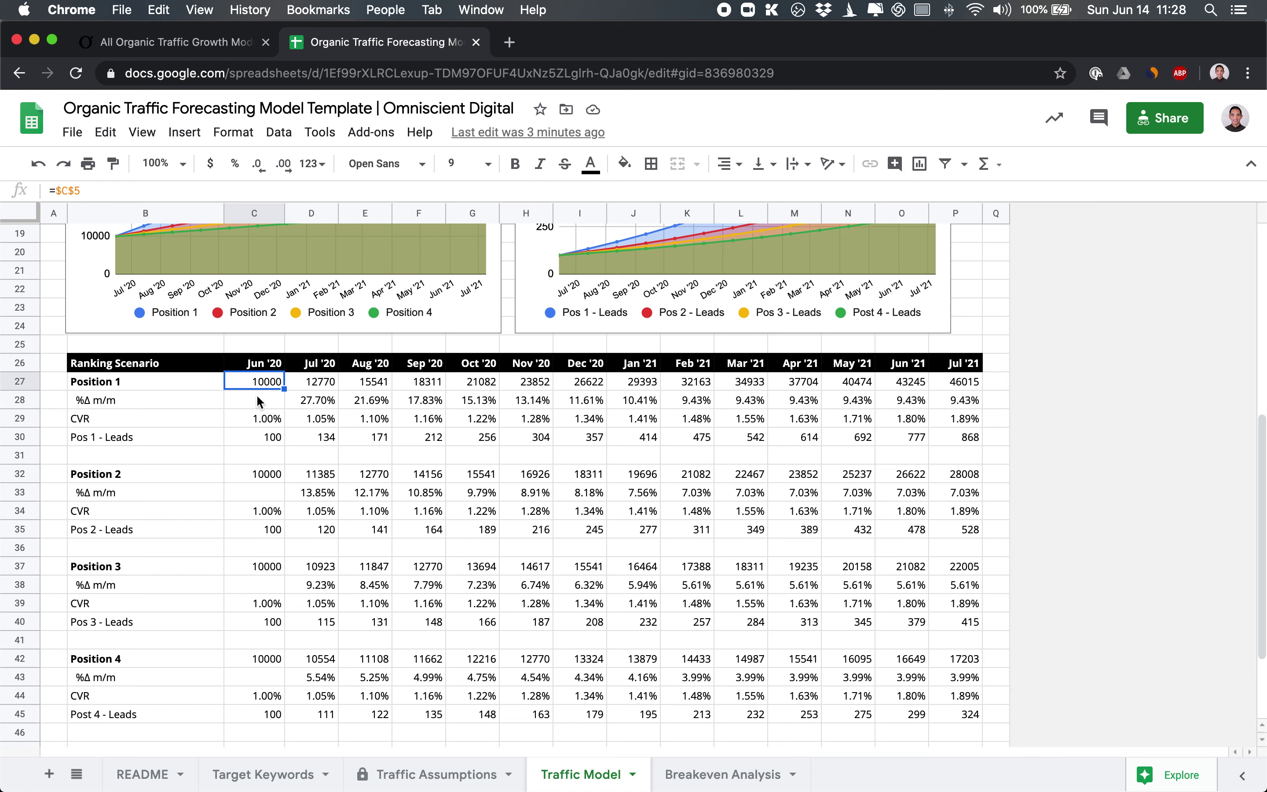
left_click(260, 420)
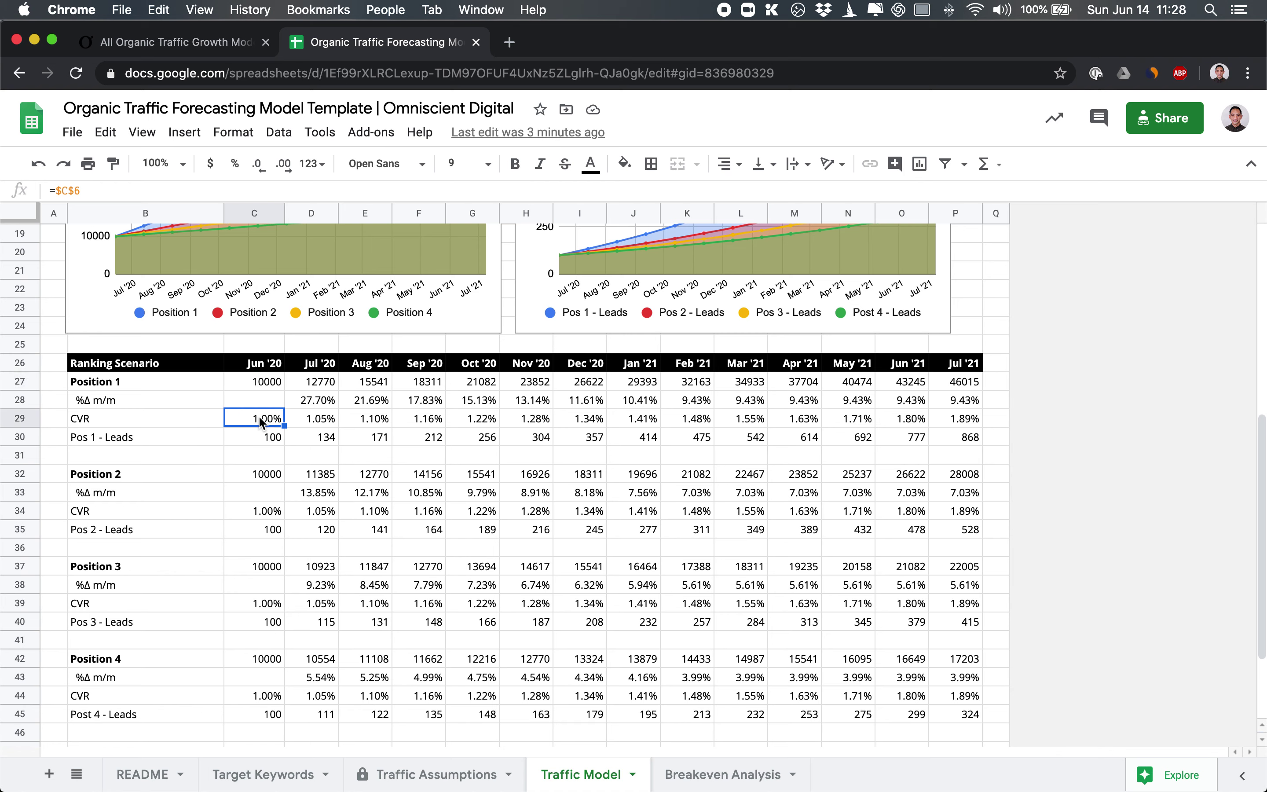
left_click(265, 380)
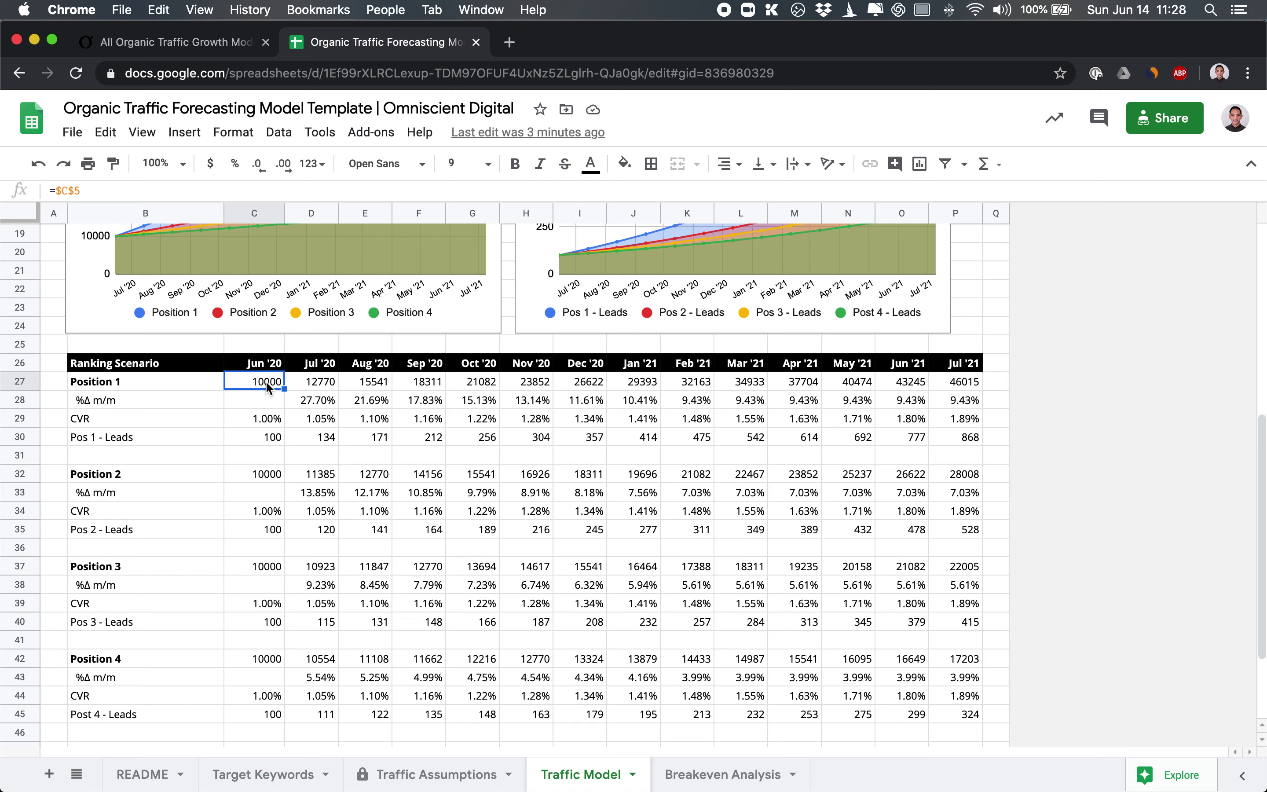
left_click(264, 435)
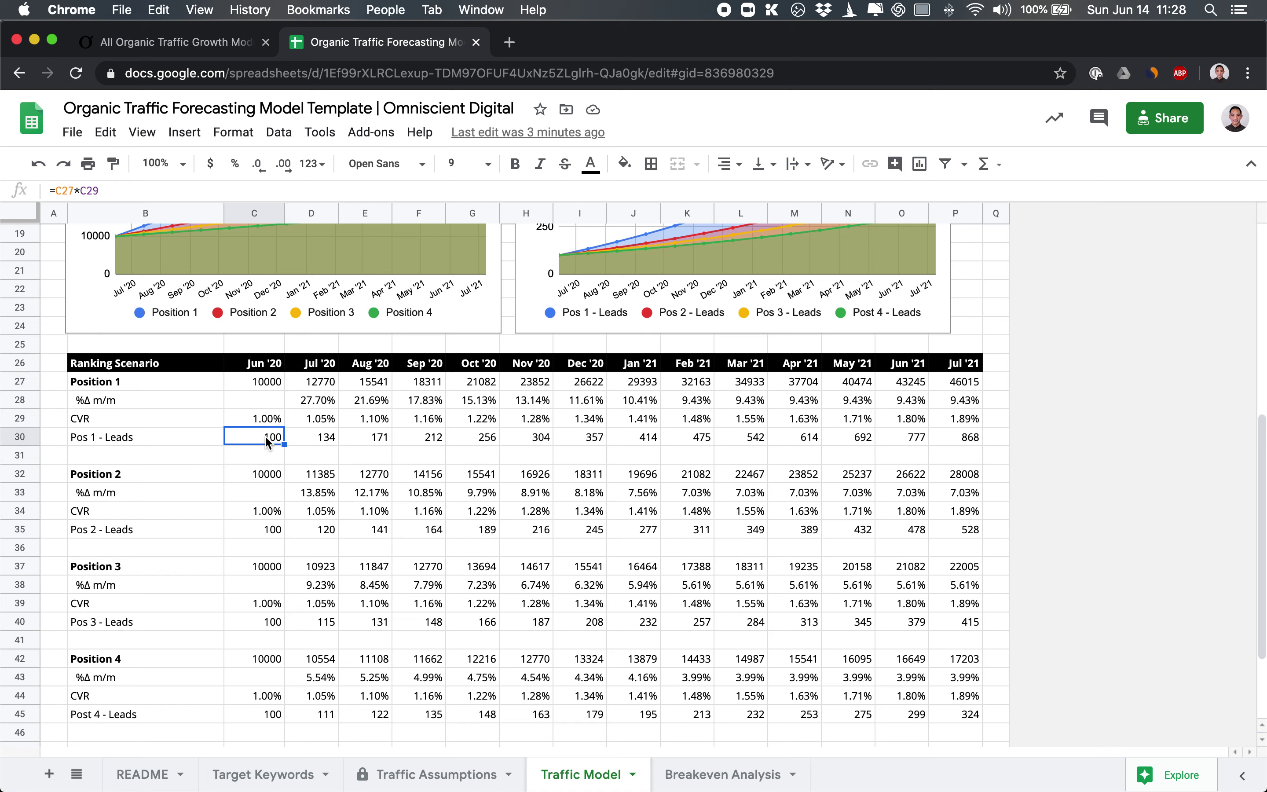
key("Right")
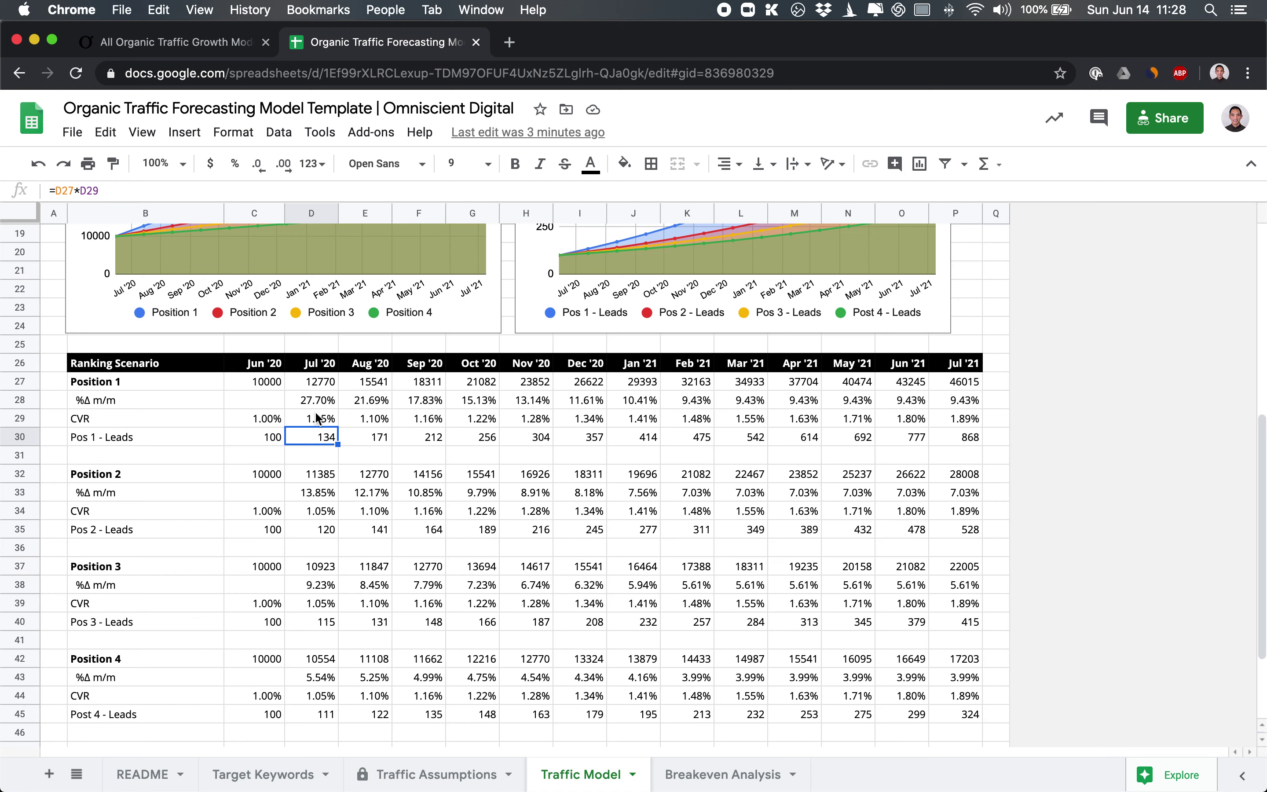
left_click(321, 386)
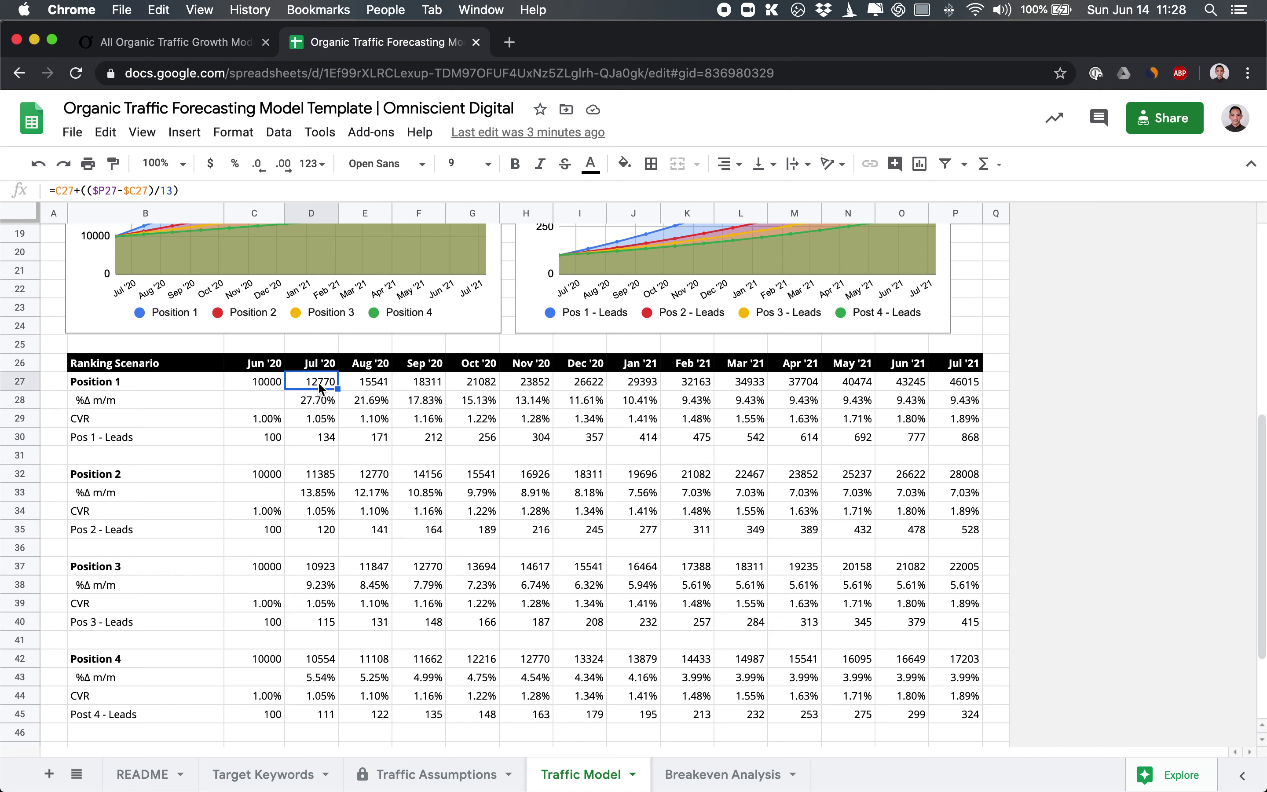
left_click(316, 442)
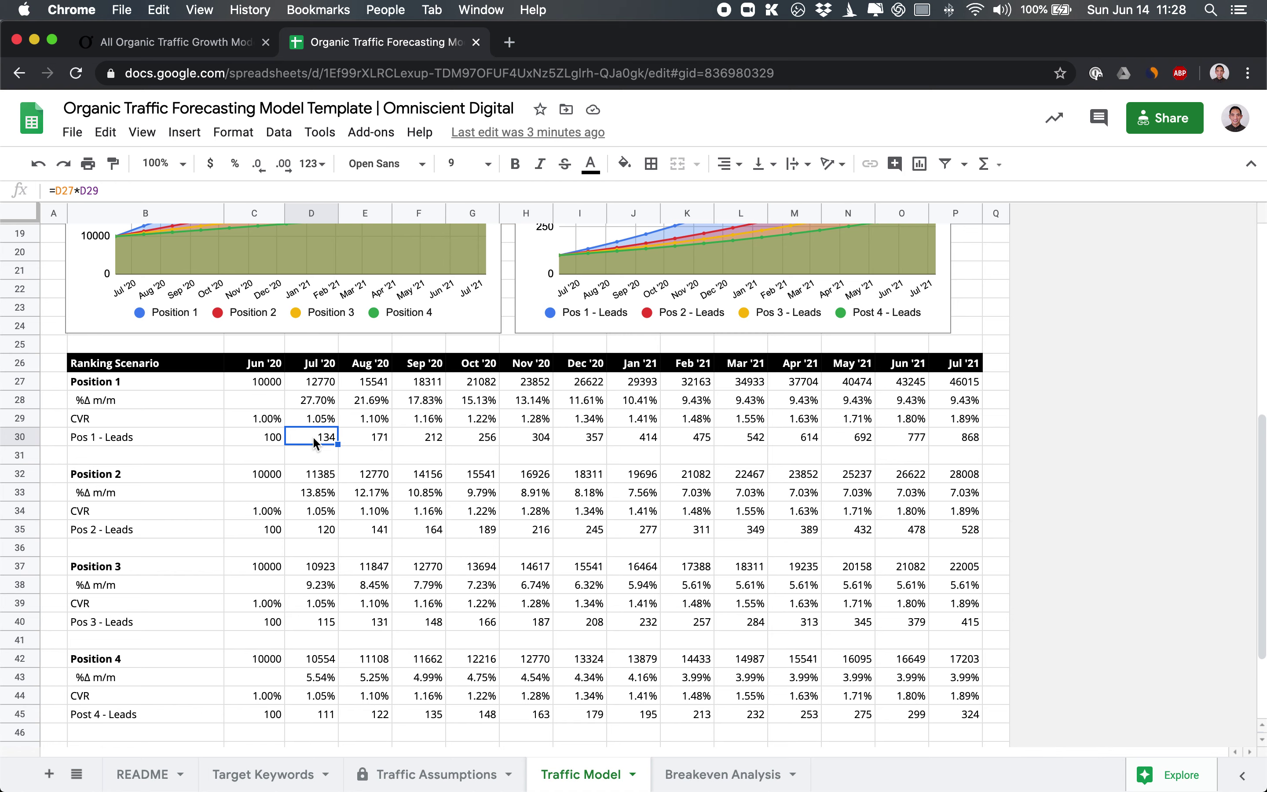
key("Right")
key("Right")
key("Right")
key("Right")
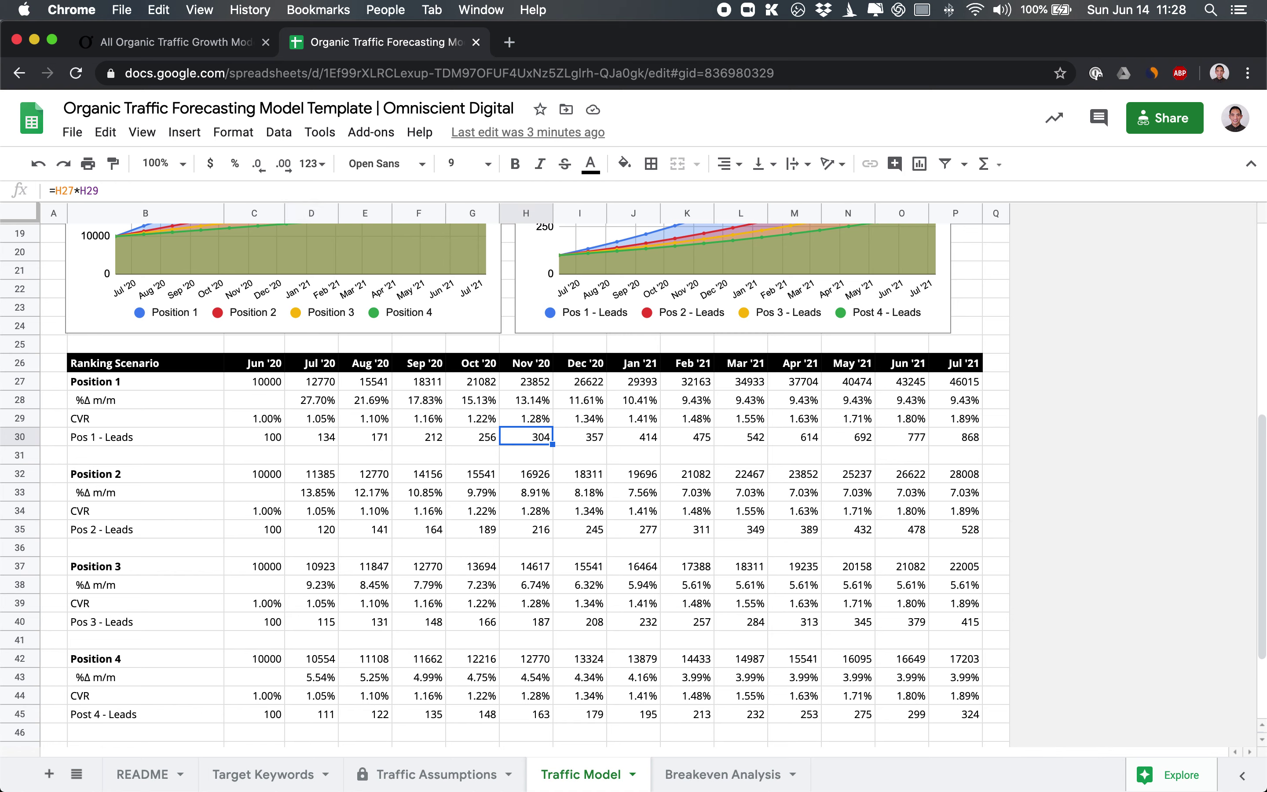
key("Right")
key("Right")
key("Right")
key("Right")
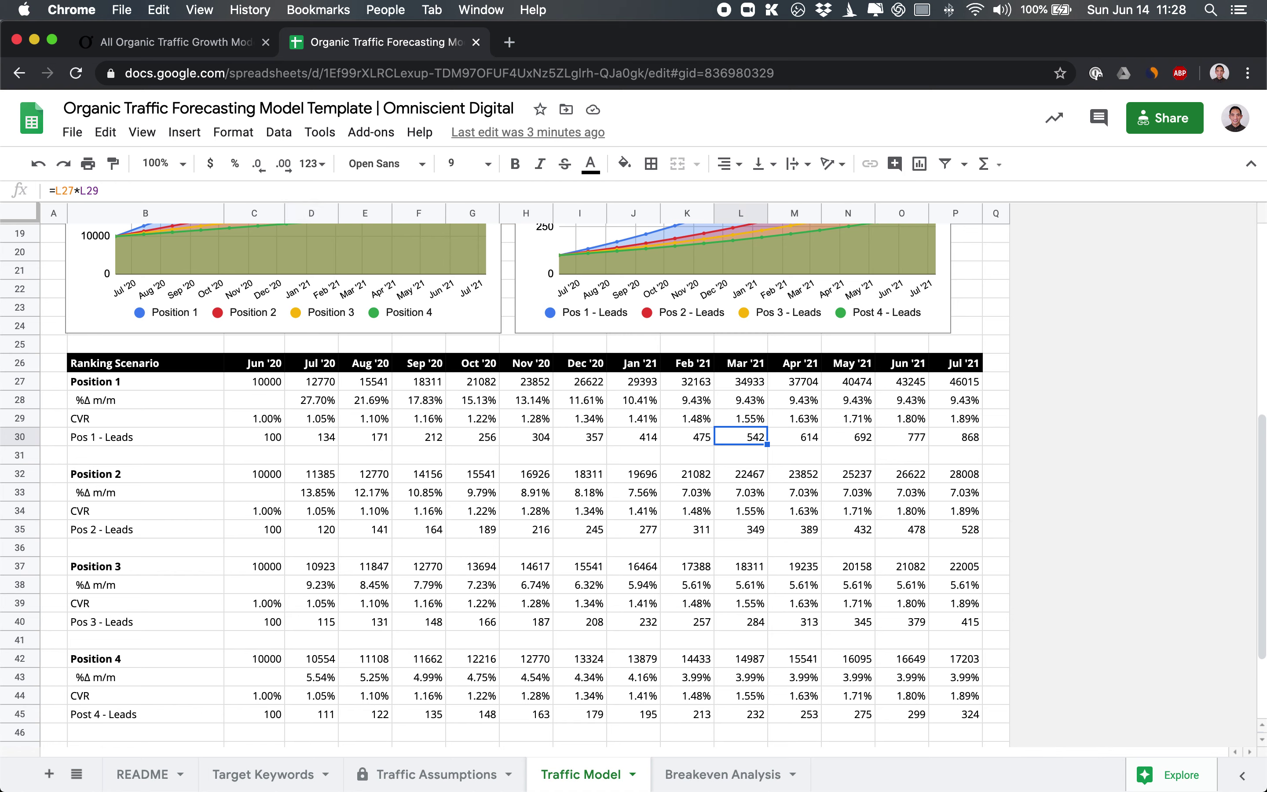
key("Right")
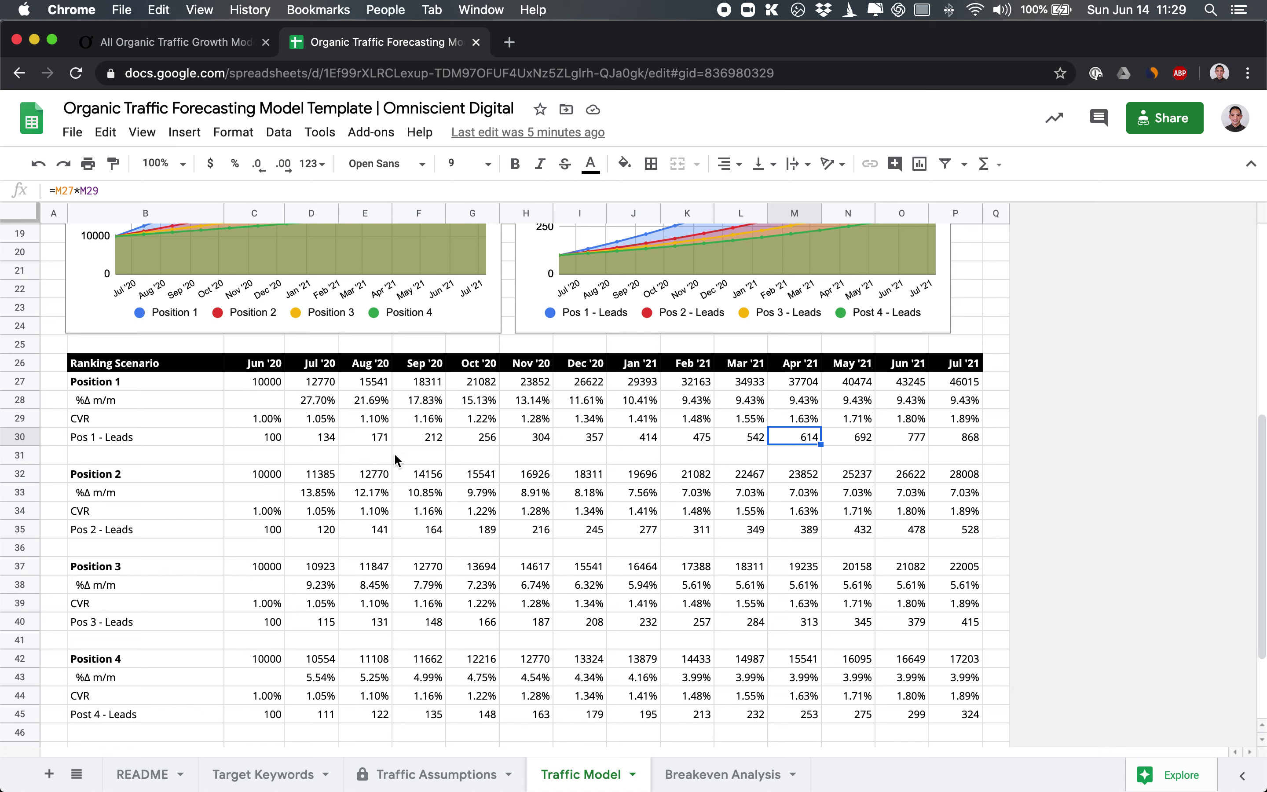
left_click(143, 472)
left_click(165, 569)
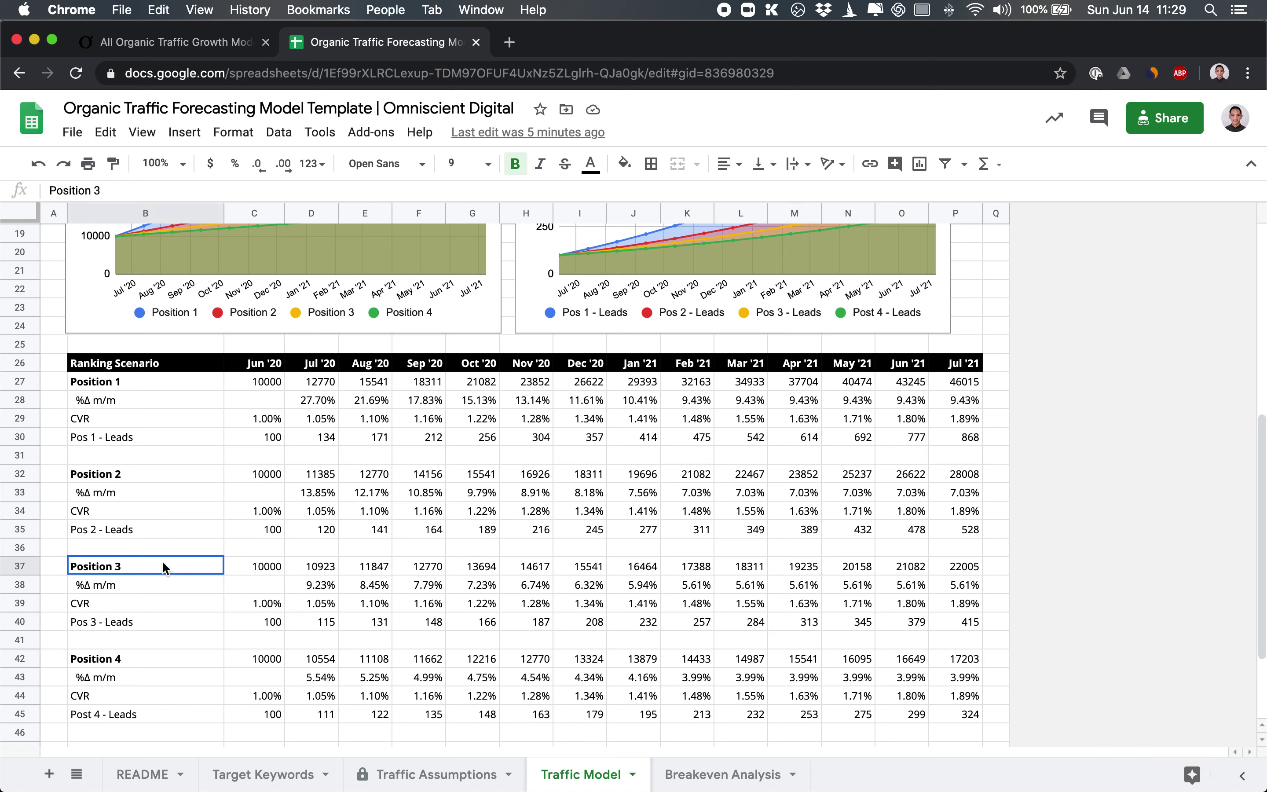
left_click(184, 663)
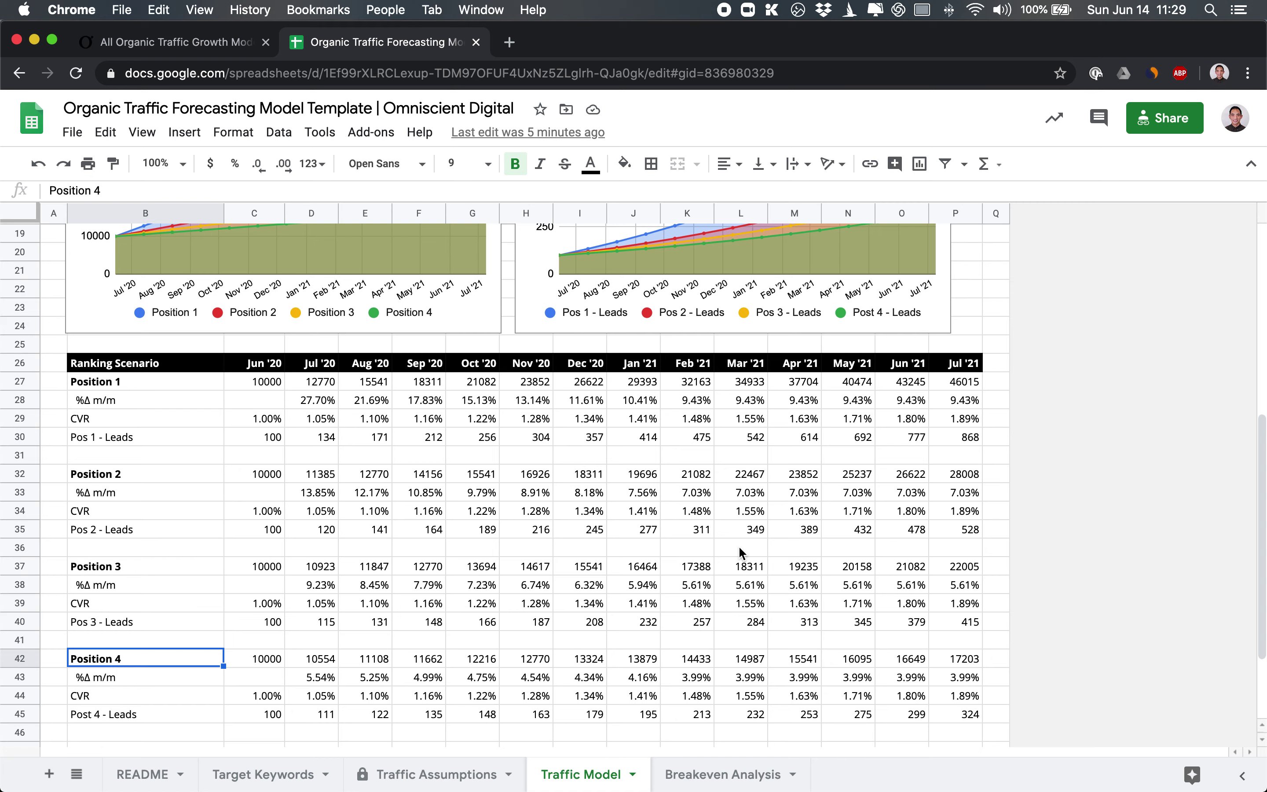
scroll(750, 535, "up", 3)
scroll(749, 535, "up", 5)
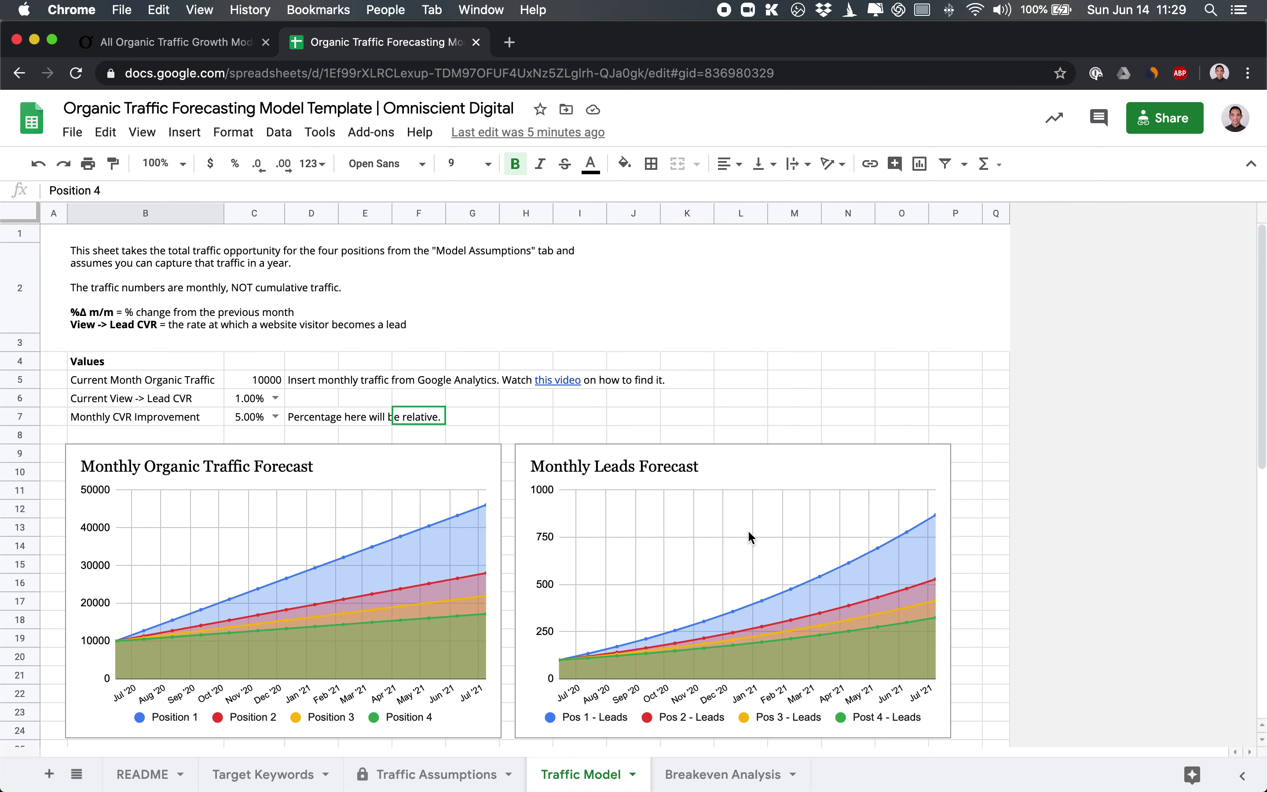
left_click(730, 780)
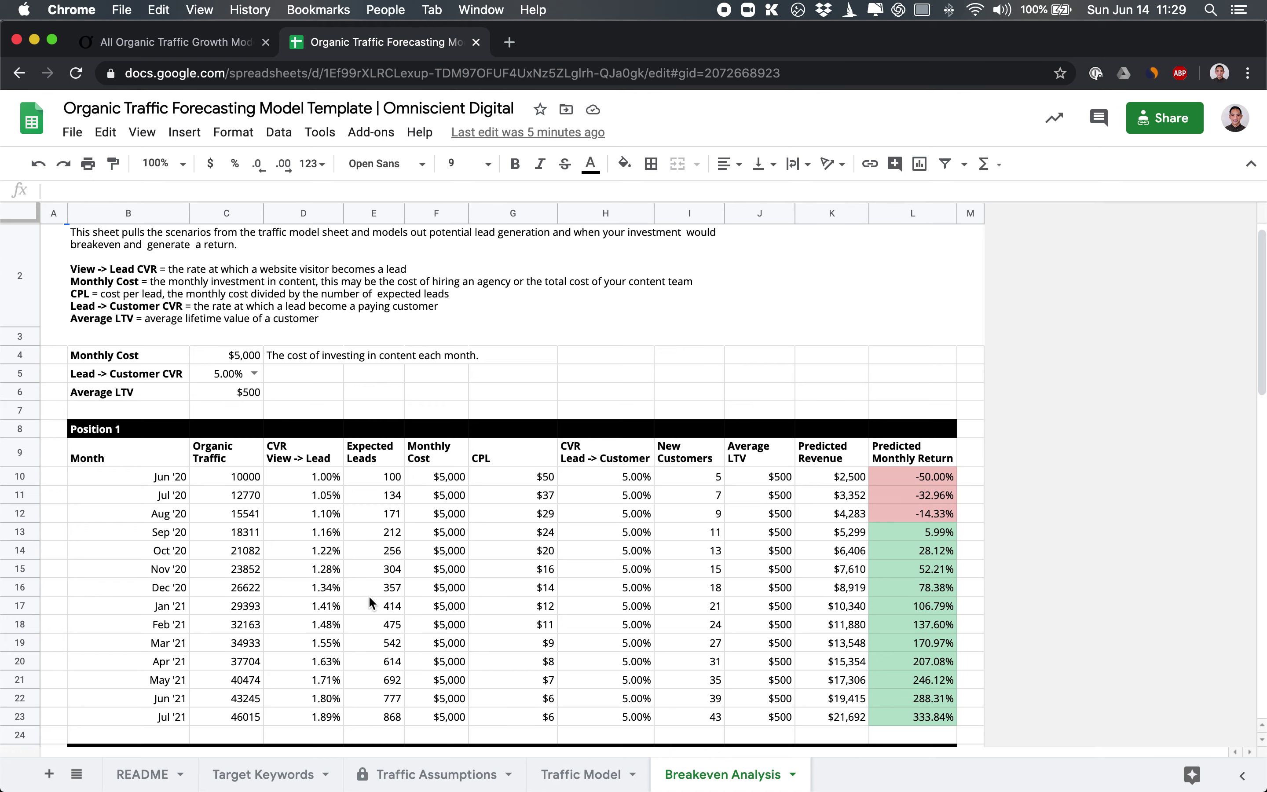
left_click(580, 774)
scroll(417, 599, "down", 2)
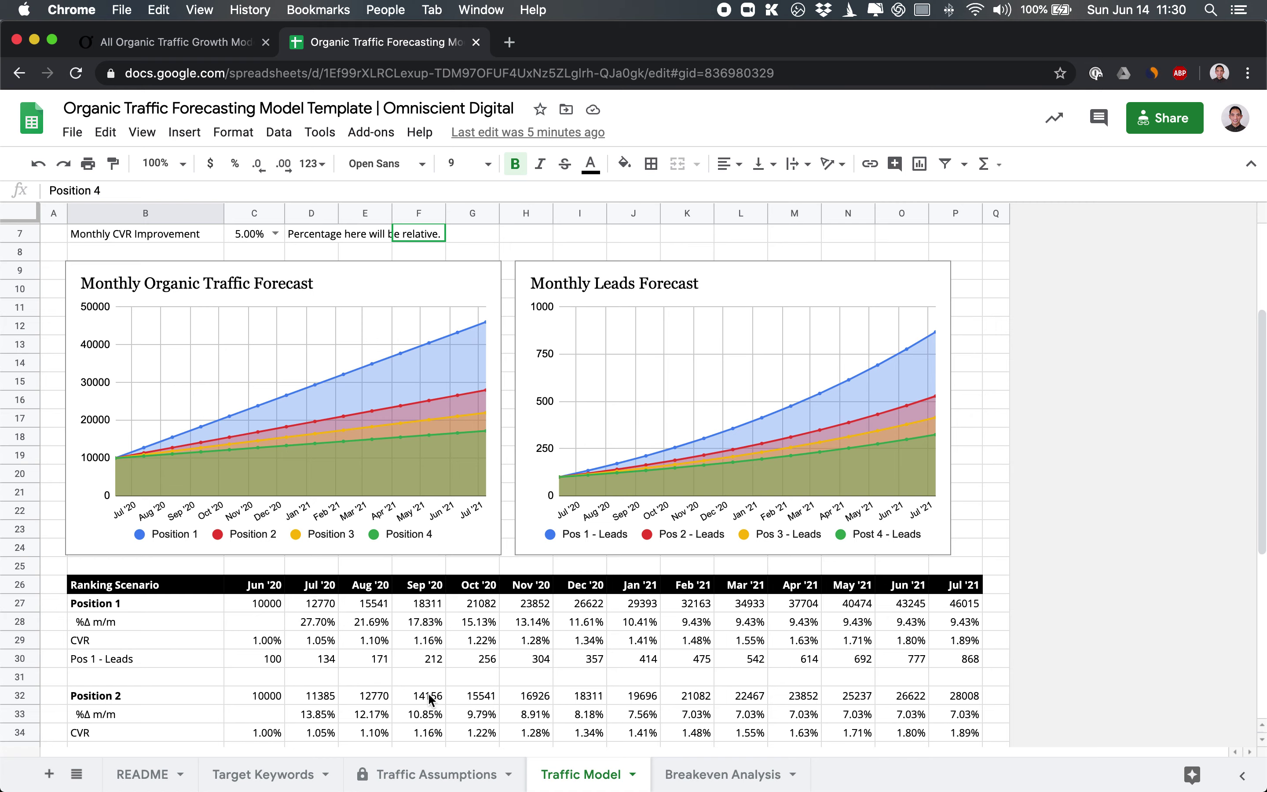
left_click(691, 775)
scroll(358, 355, "down", 2)
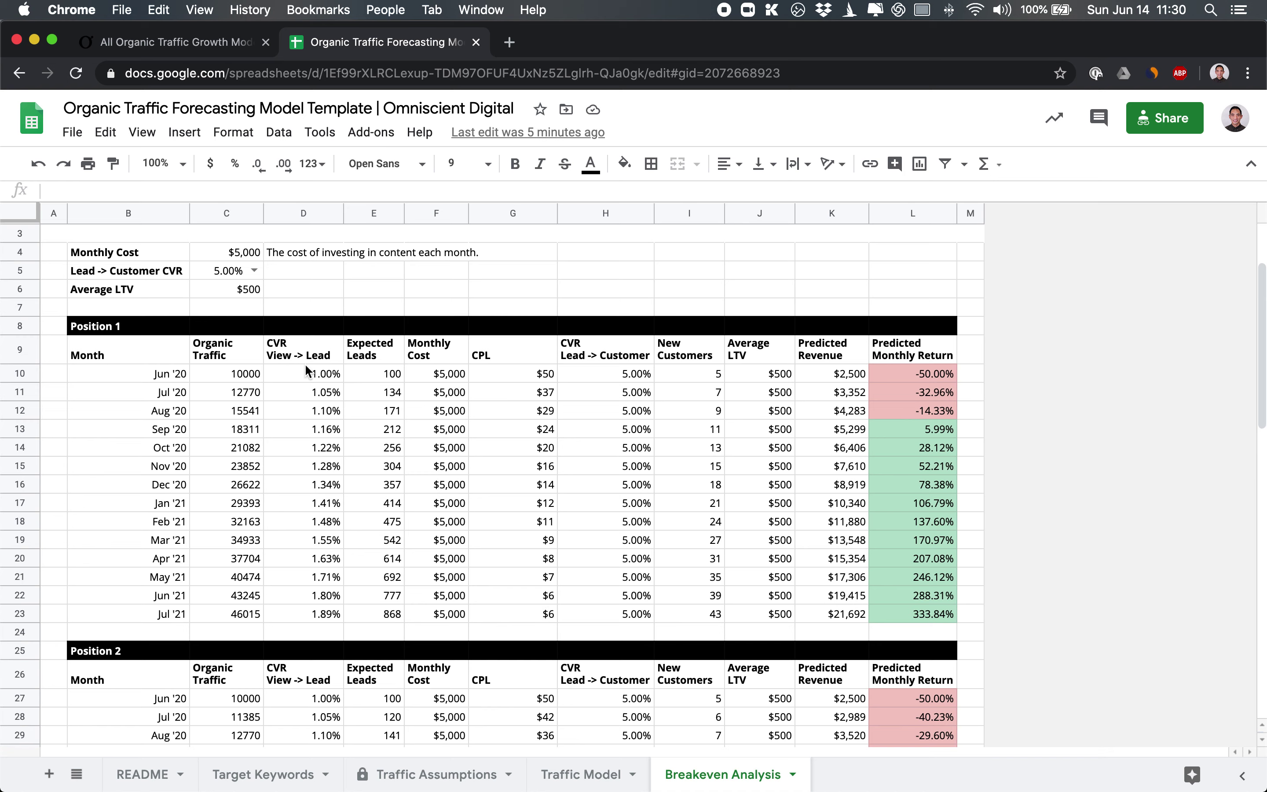
left_click_drag(309, 375, 329, 614)
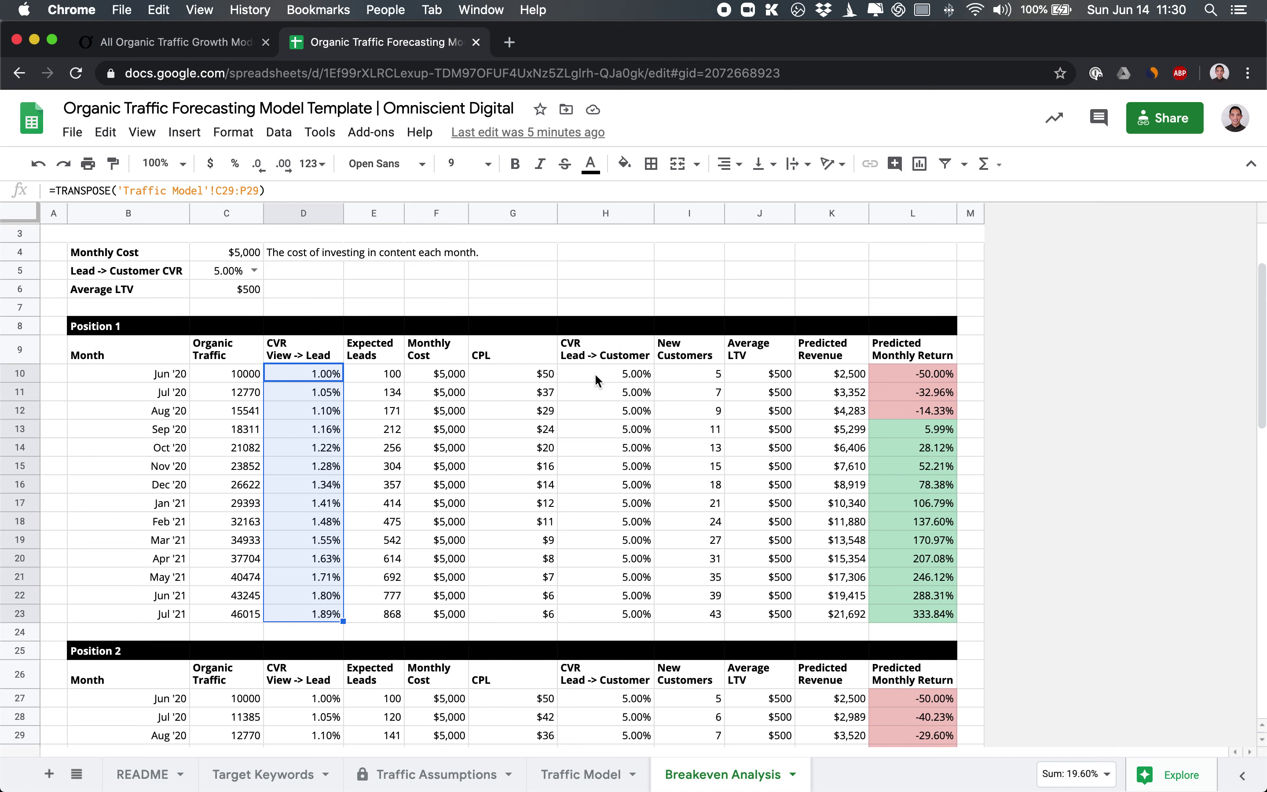
left_click_drag(602, 374, 627, 614)
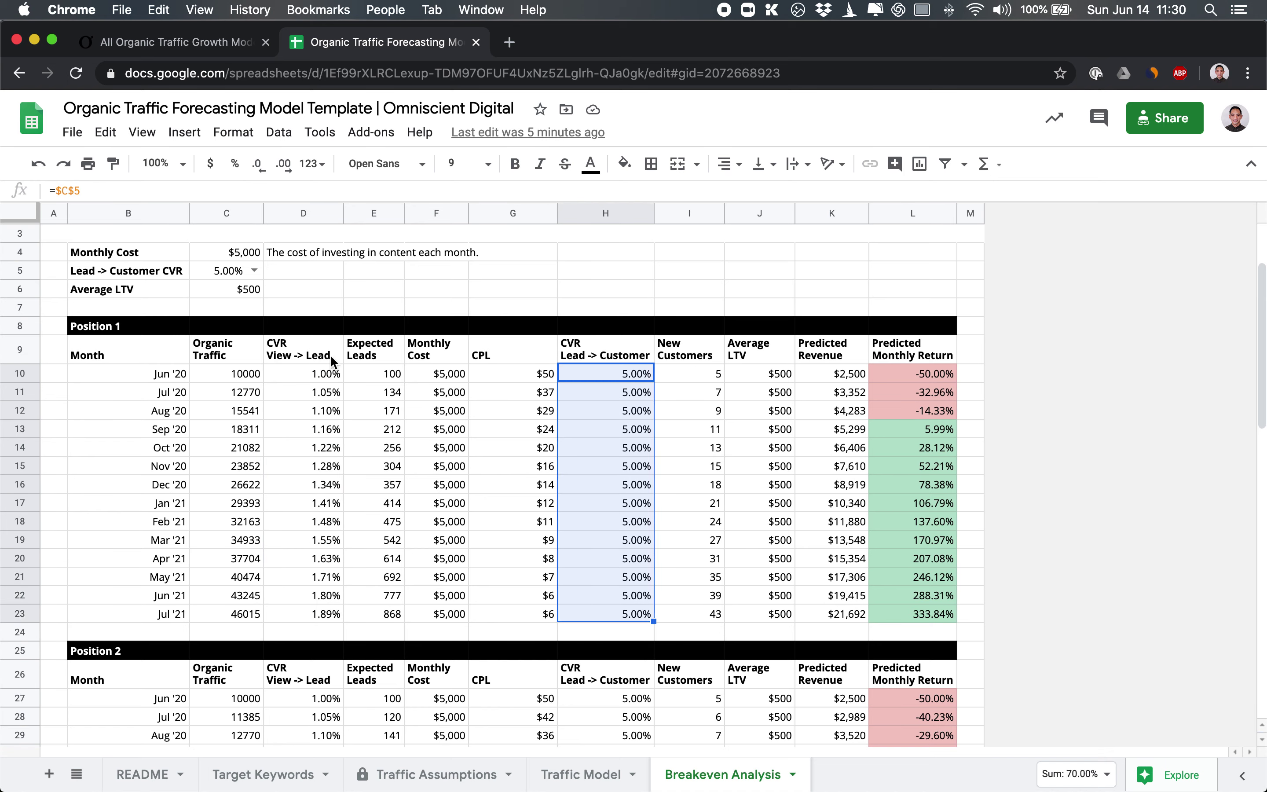
left_click(227, 274)
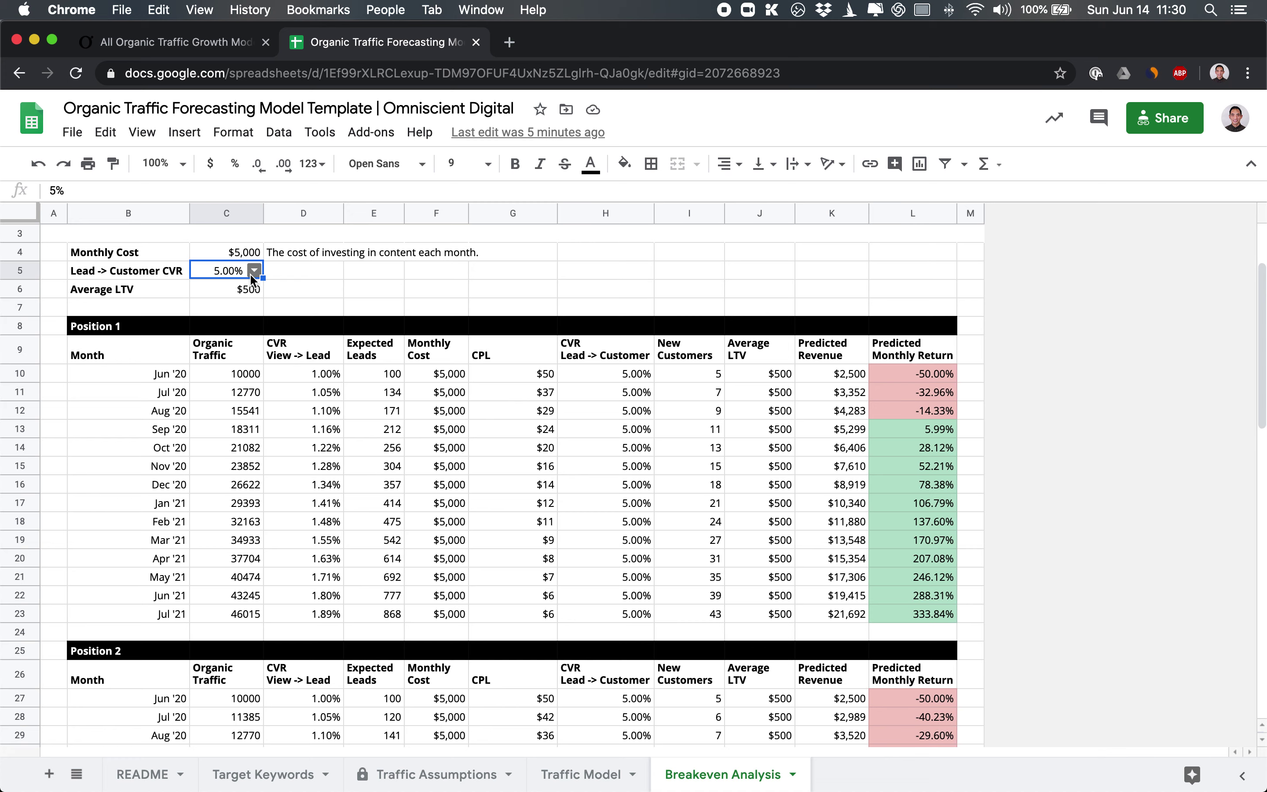
scroll(325, 273, "up", 2)
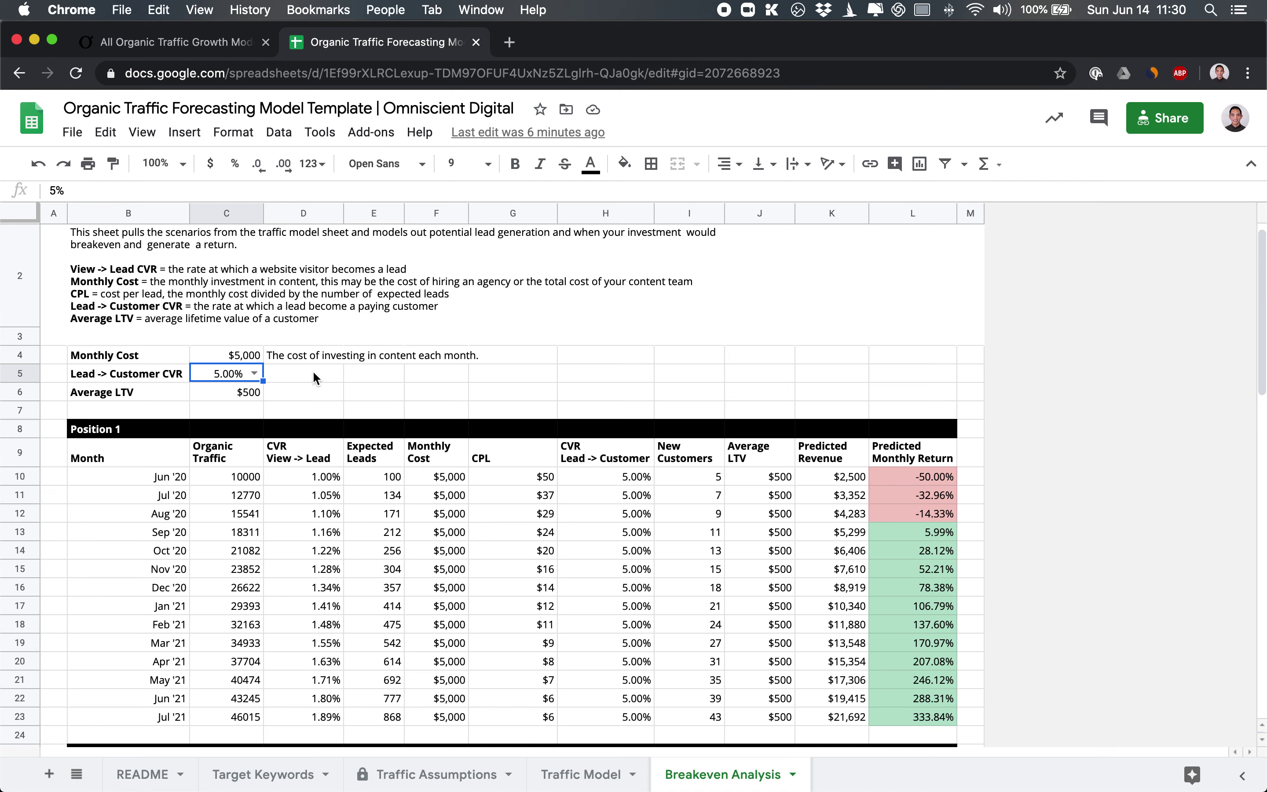
left_click(228, 358)
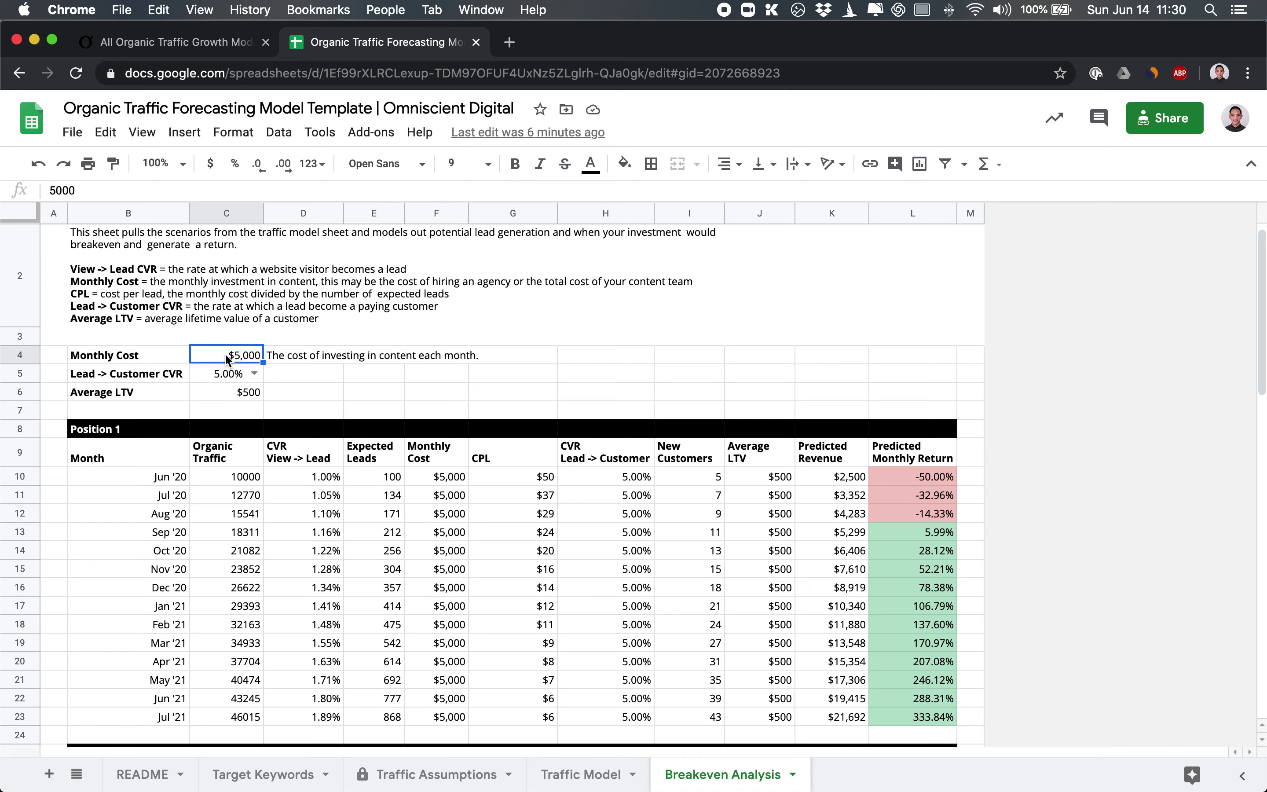
scroll(226, 356, "down", 2)
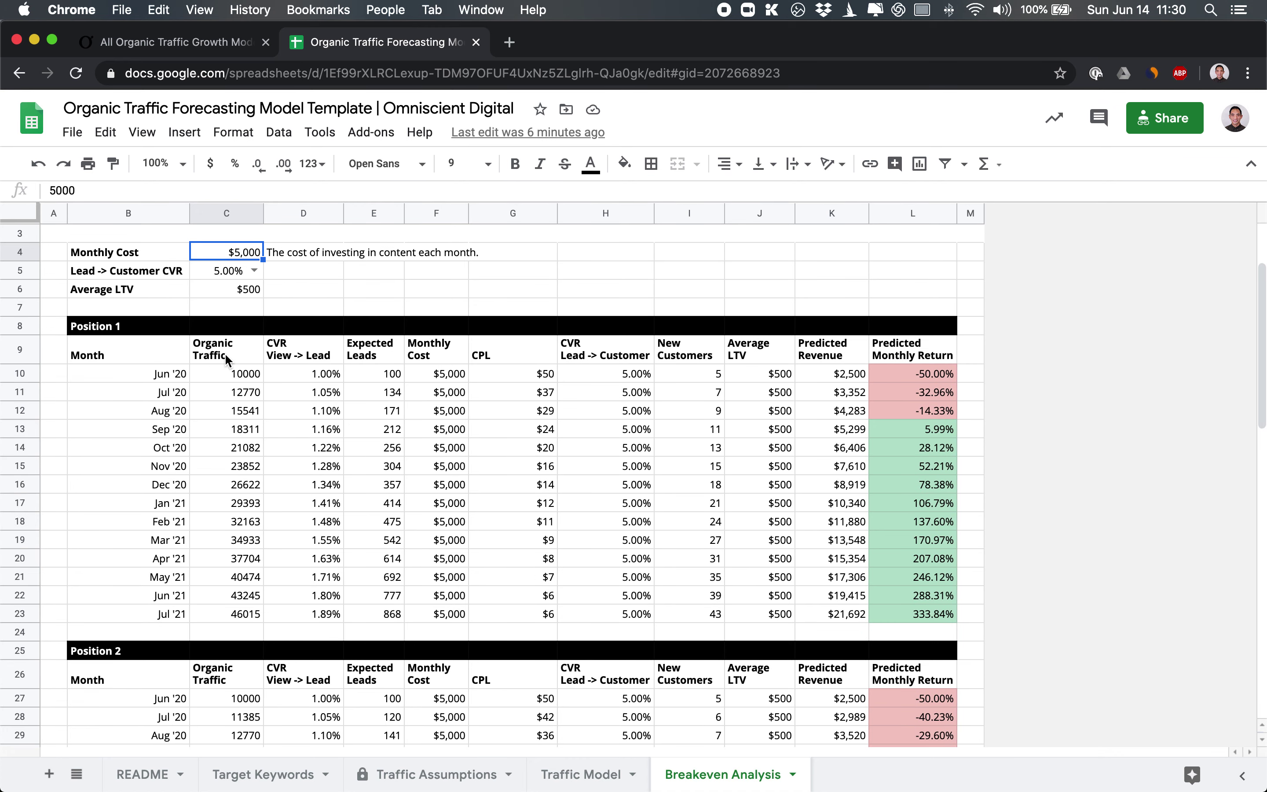
left_click(216, 376)
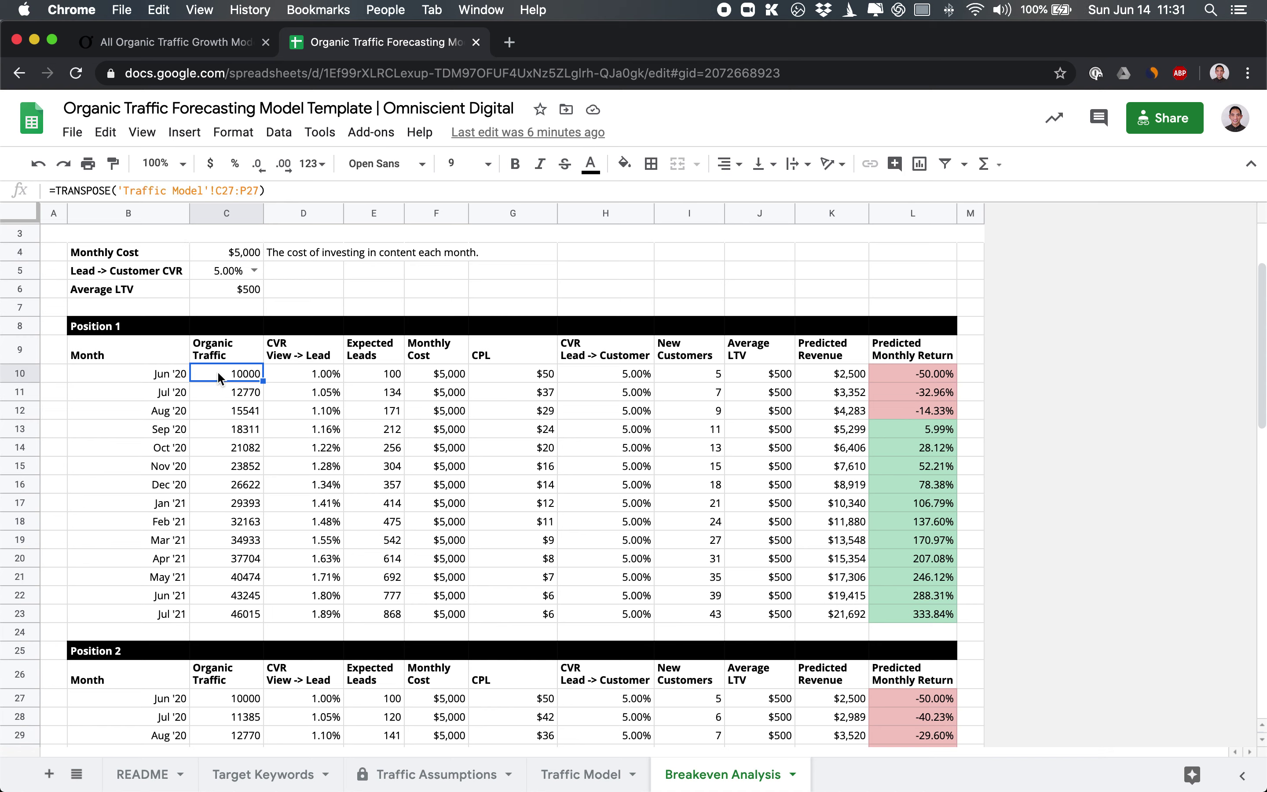
left_click_drag(149, 372, 223, 372)
left_click(309, 375)
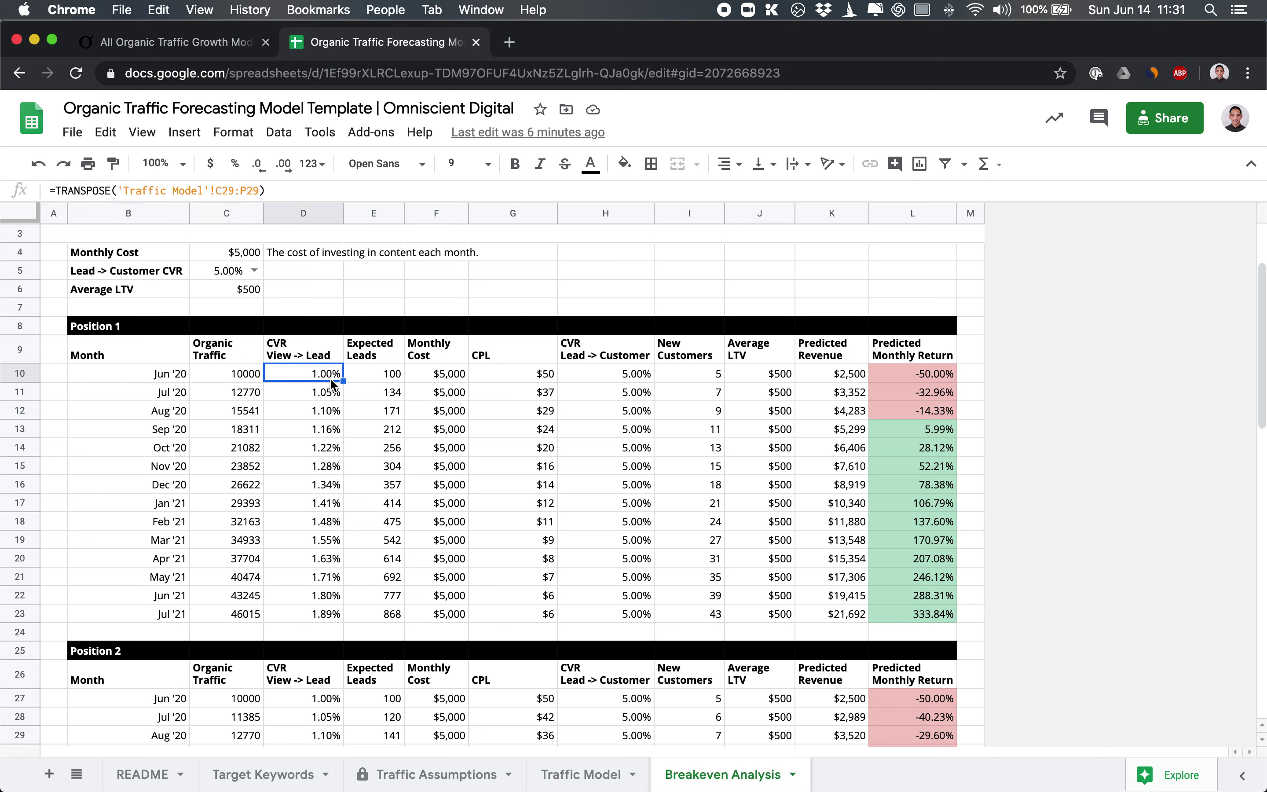
left_click(371, 375)
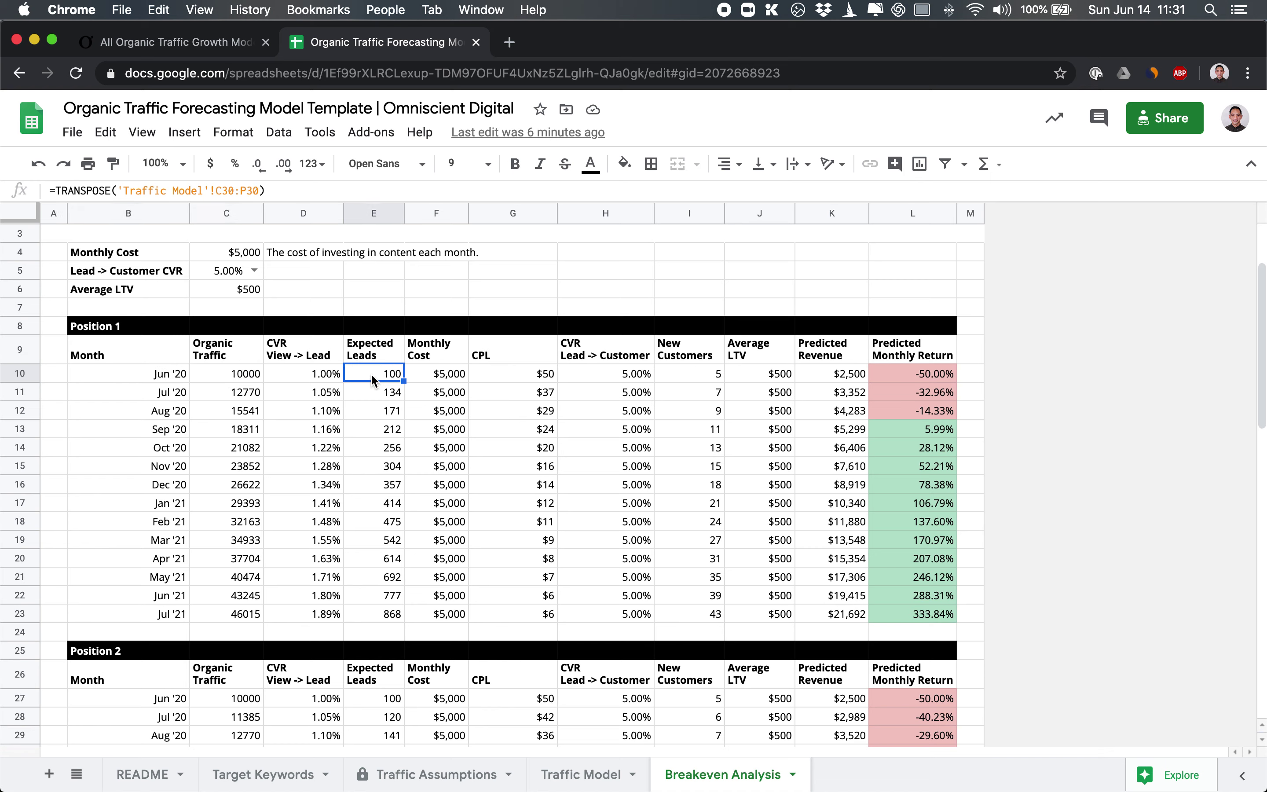
left_click(444, 373)
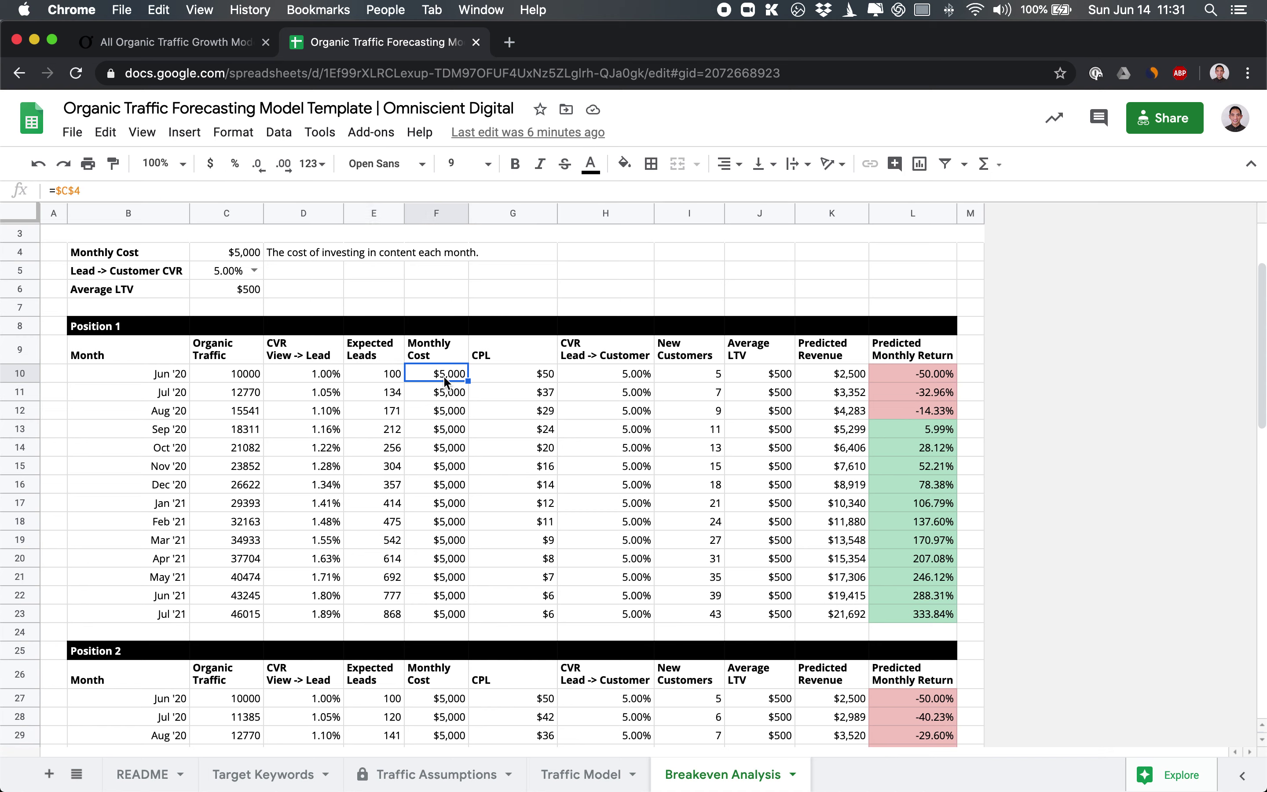
left_click(393, 380)
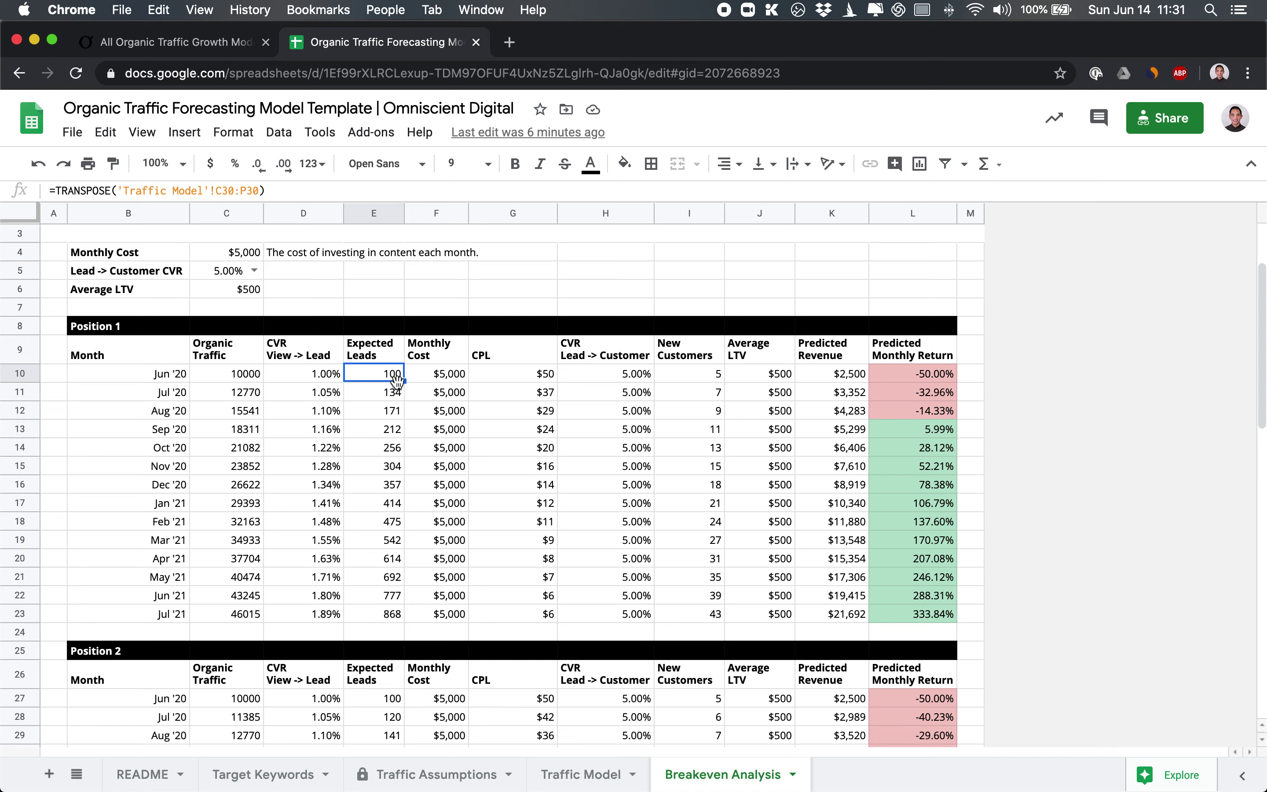
left_click(509, 385)
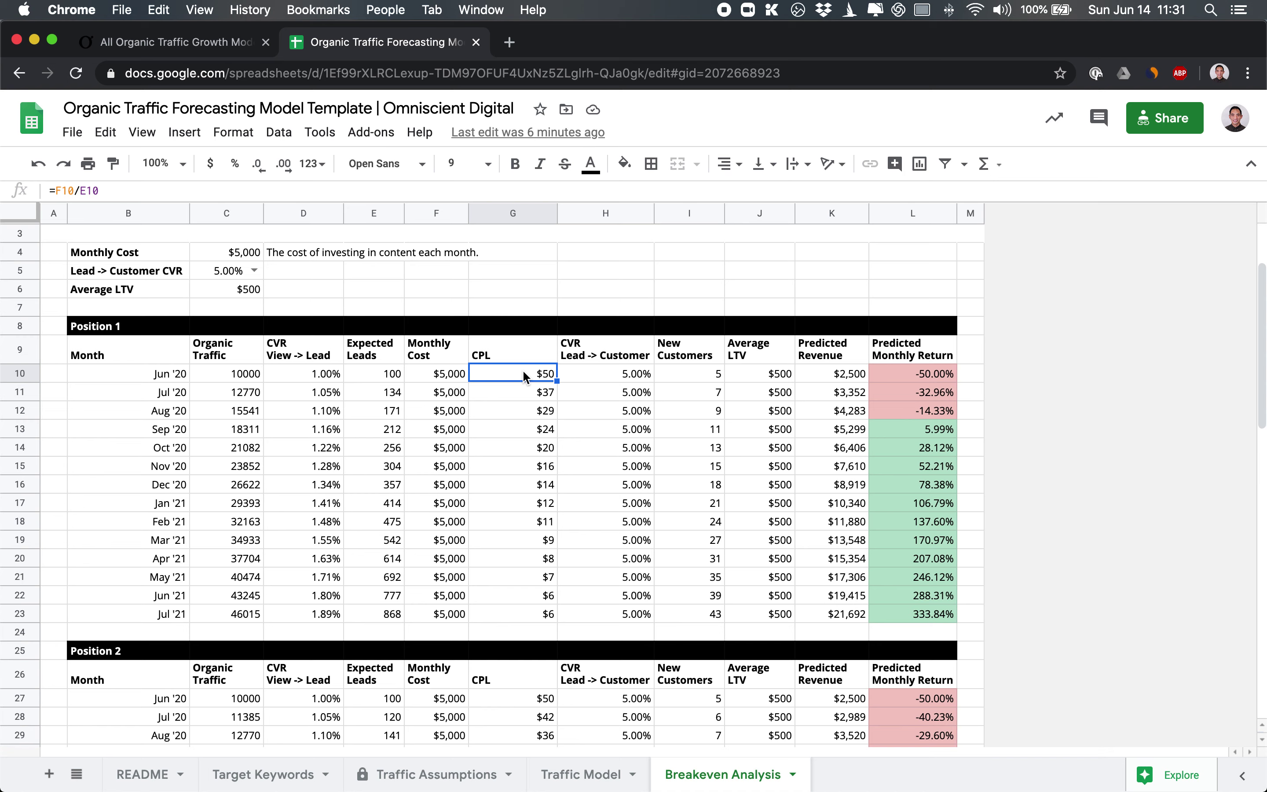
left_click(612, 371)
left_click(683, 376)
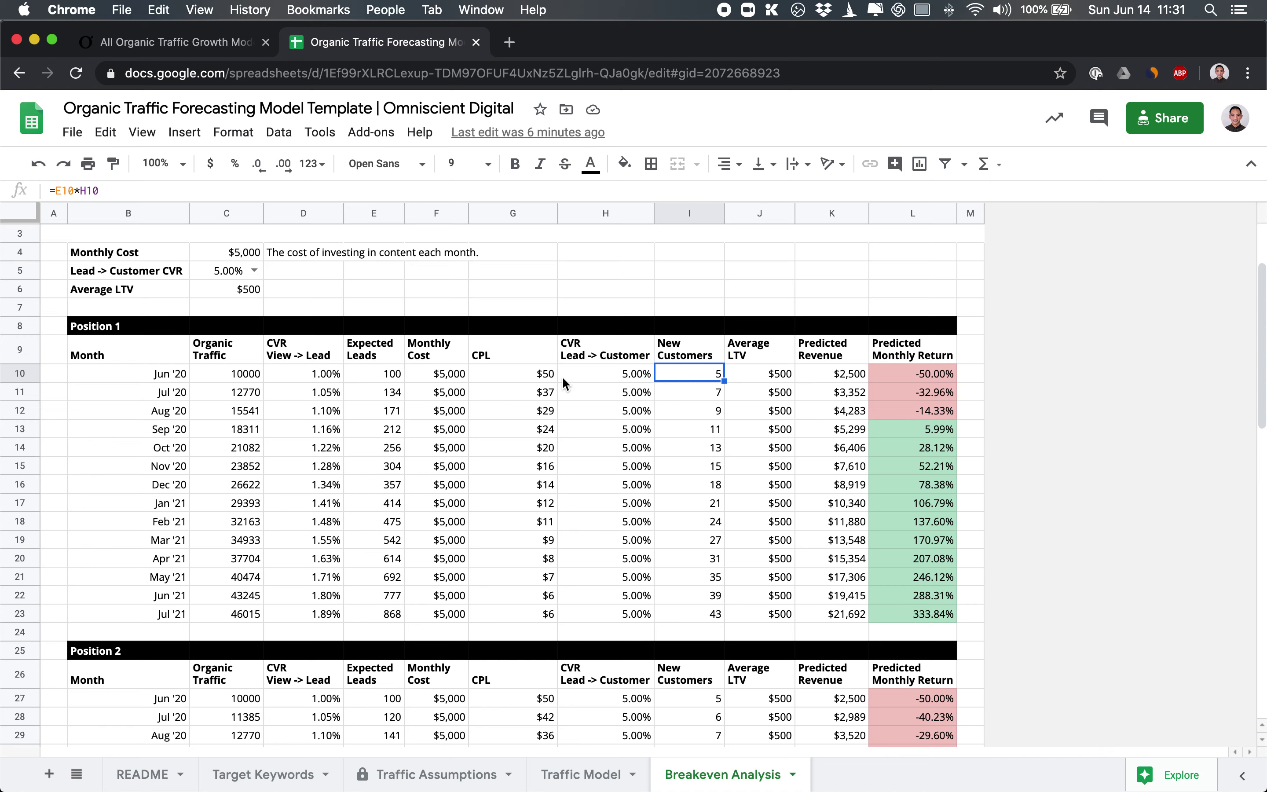
left_click(380, 377)
left_click(683, 380)
left_click_drag(759, 349, 790, 616)
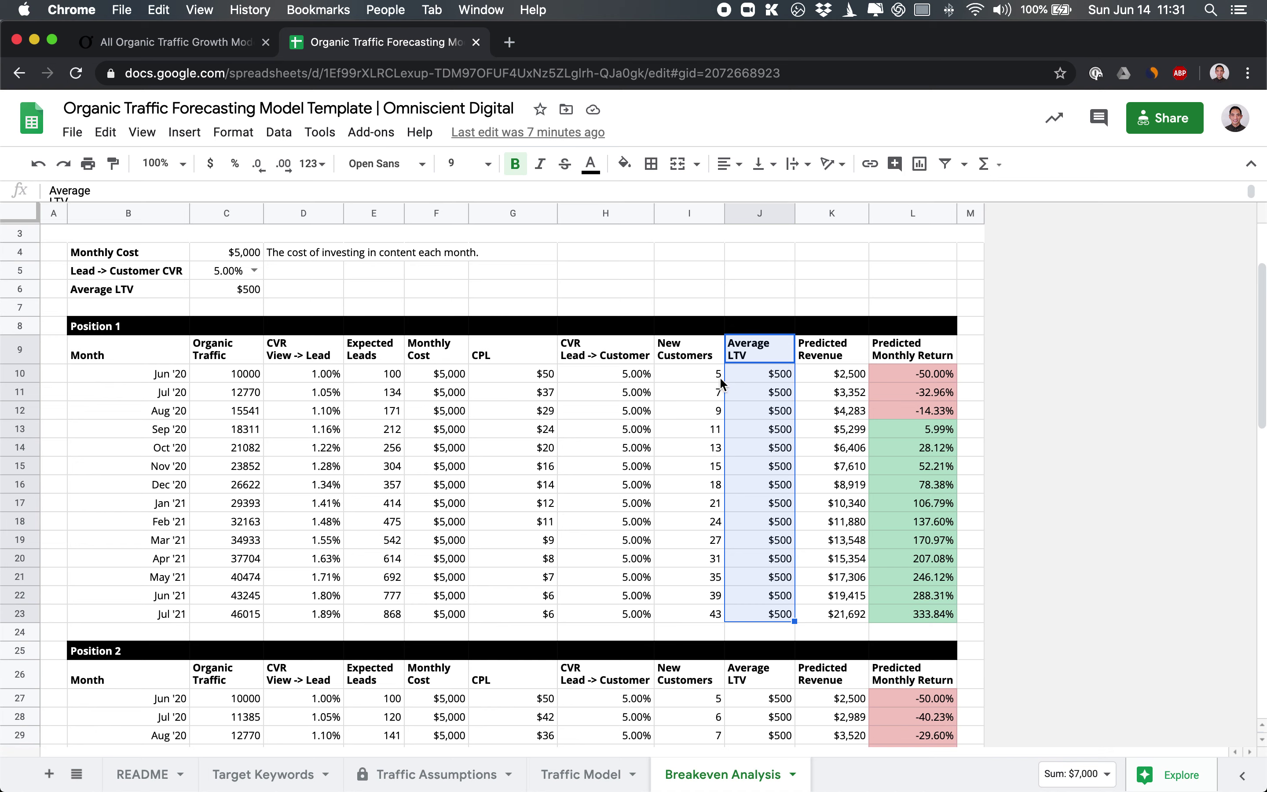
left_click(762, 377)
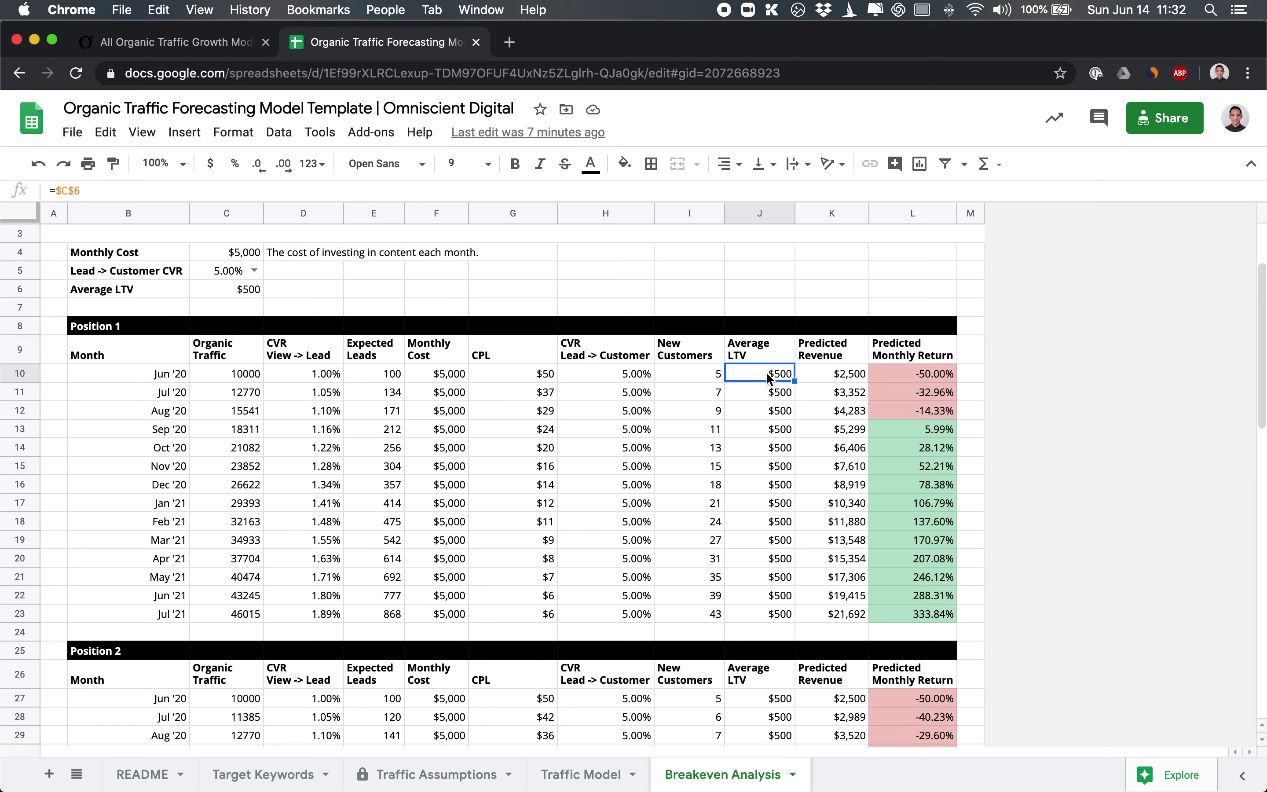
left_click(704, 376)
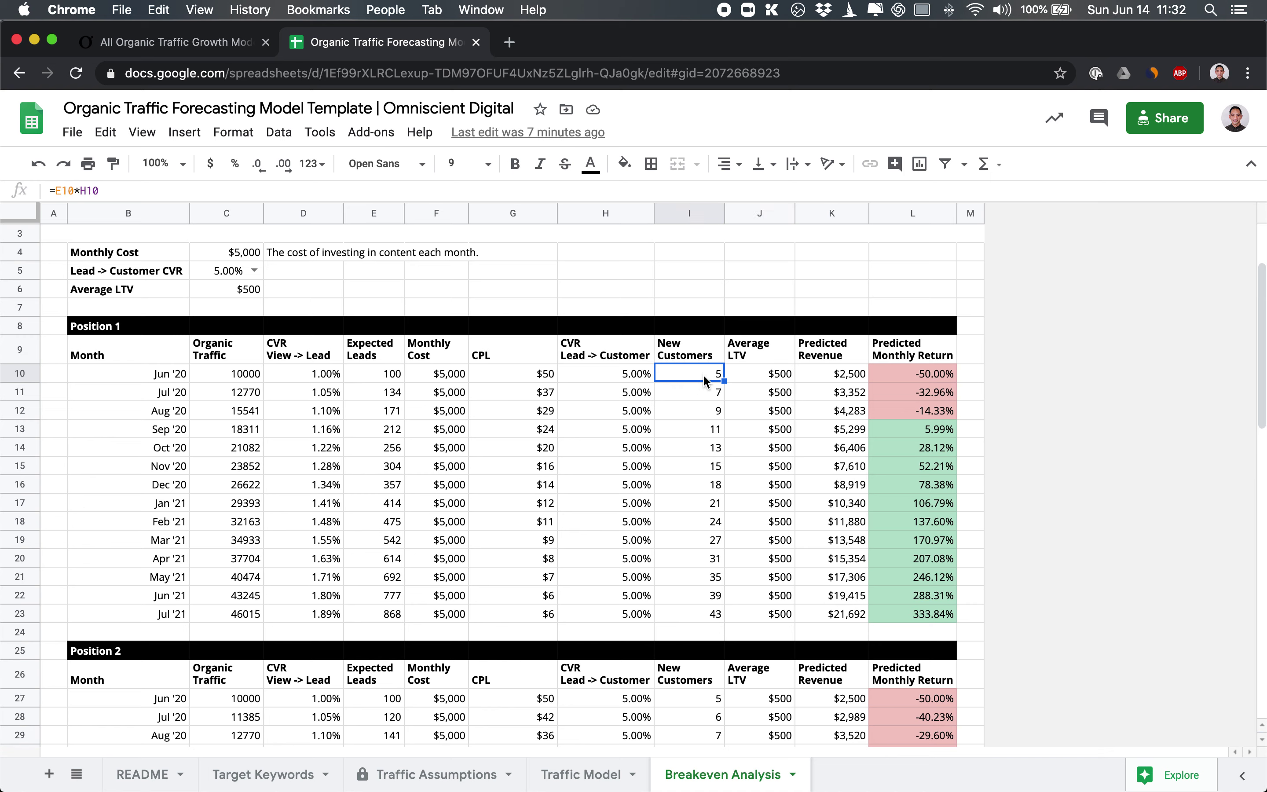
left_click(746, 373)
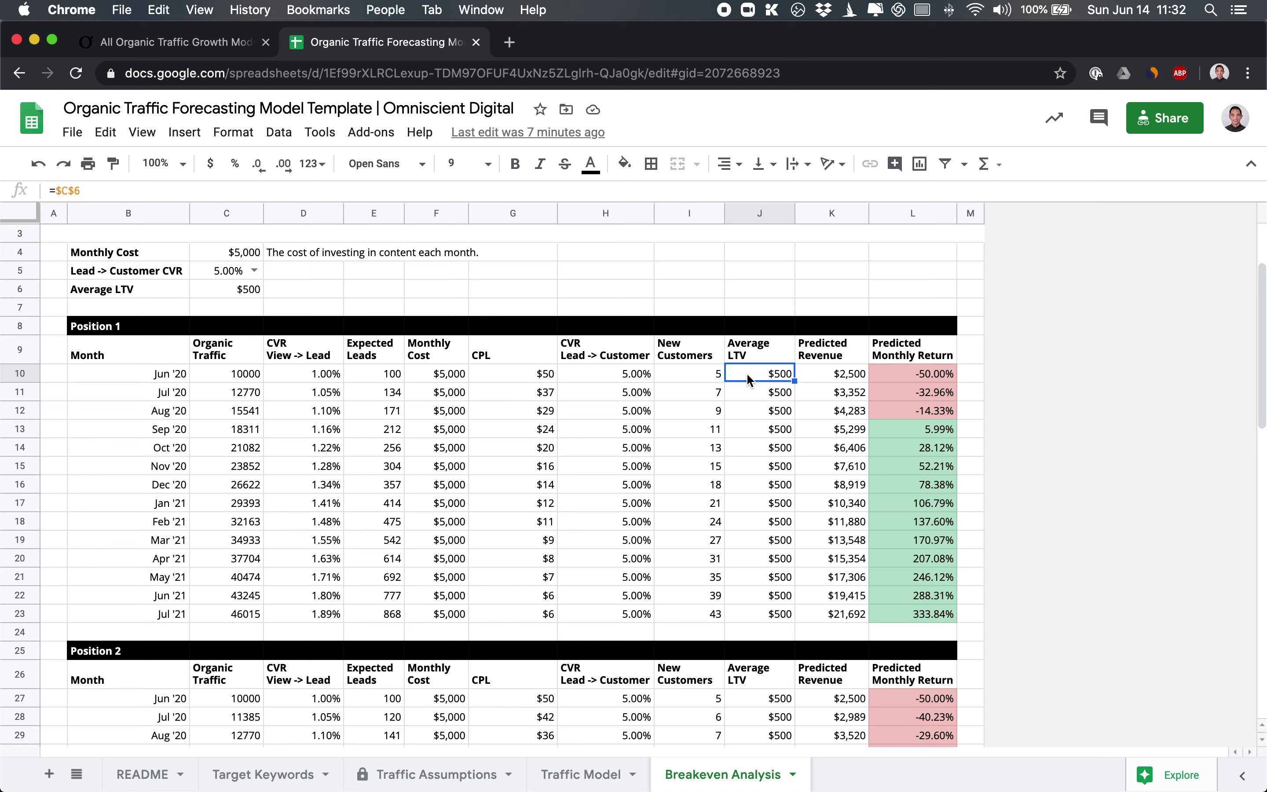
left_click(824, 373)
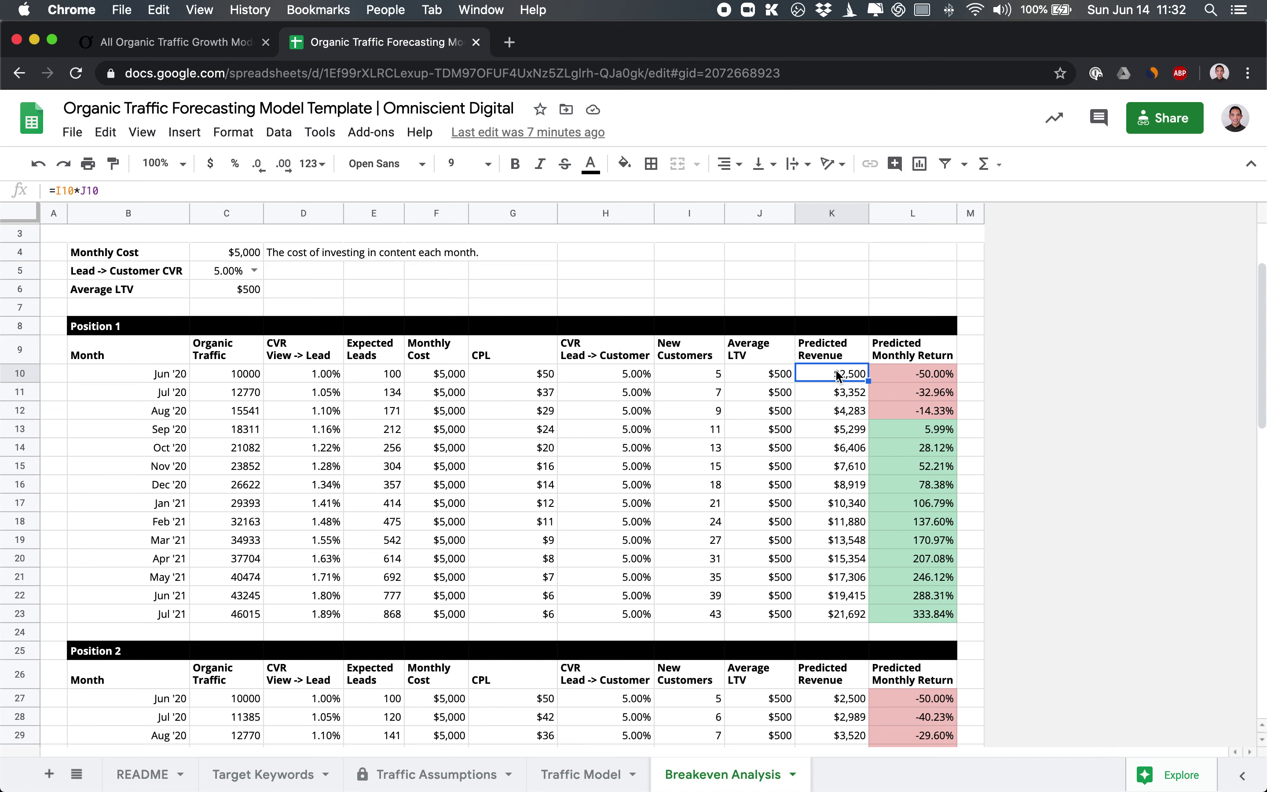
left_click(911, 370)
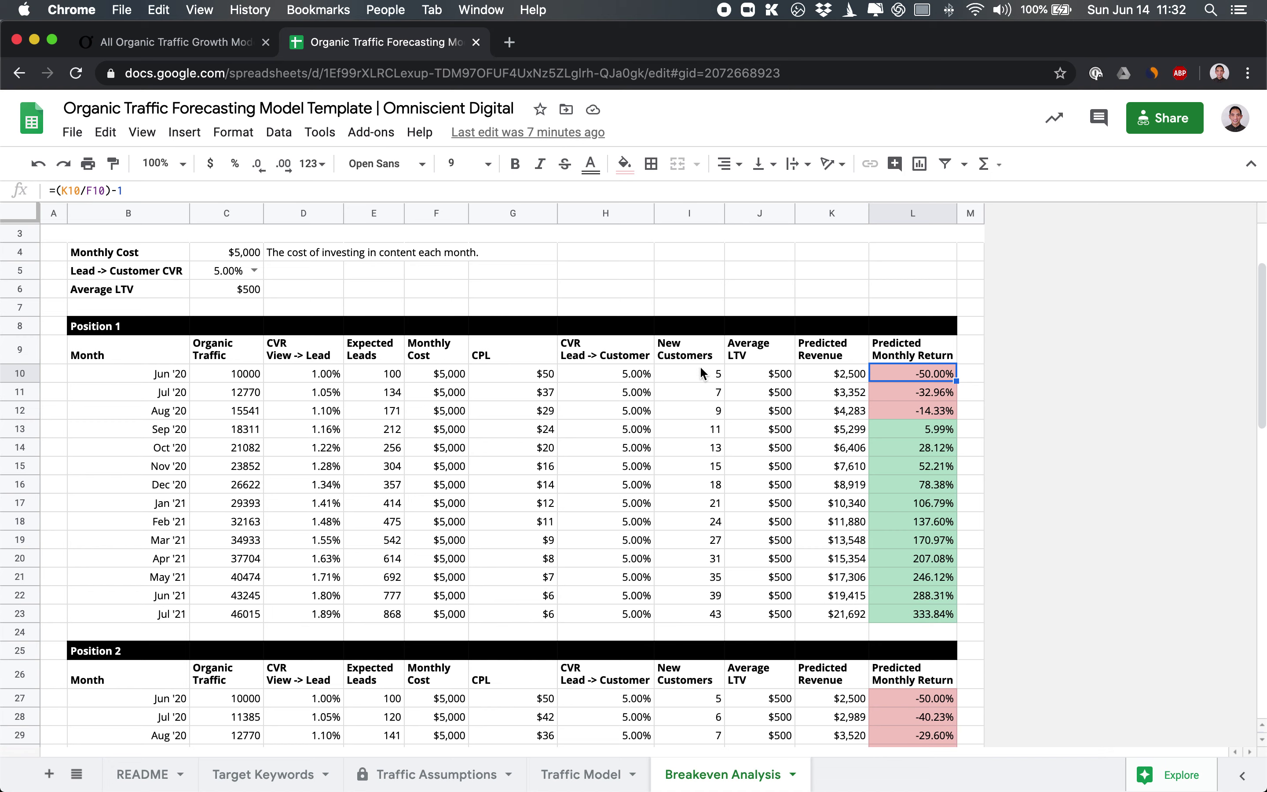
left_click(759, 373)
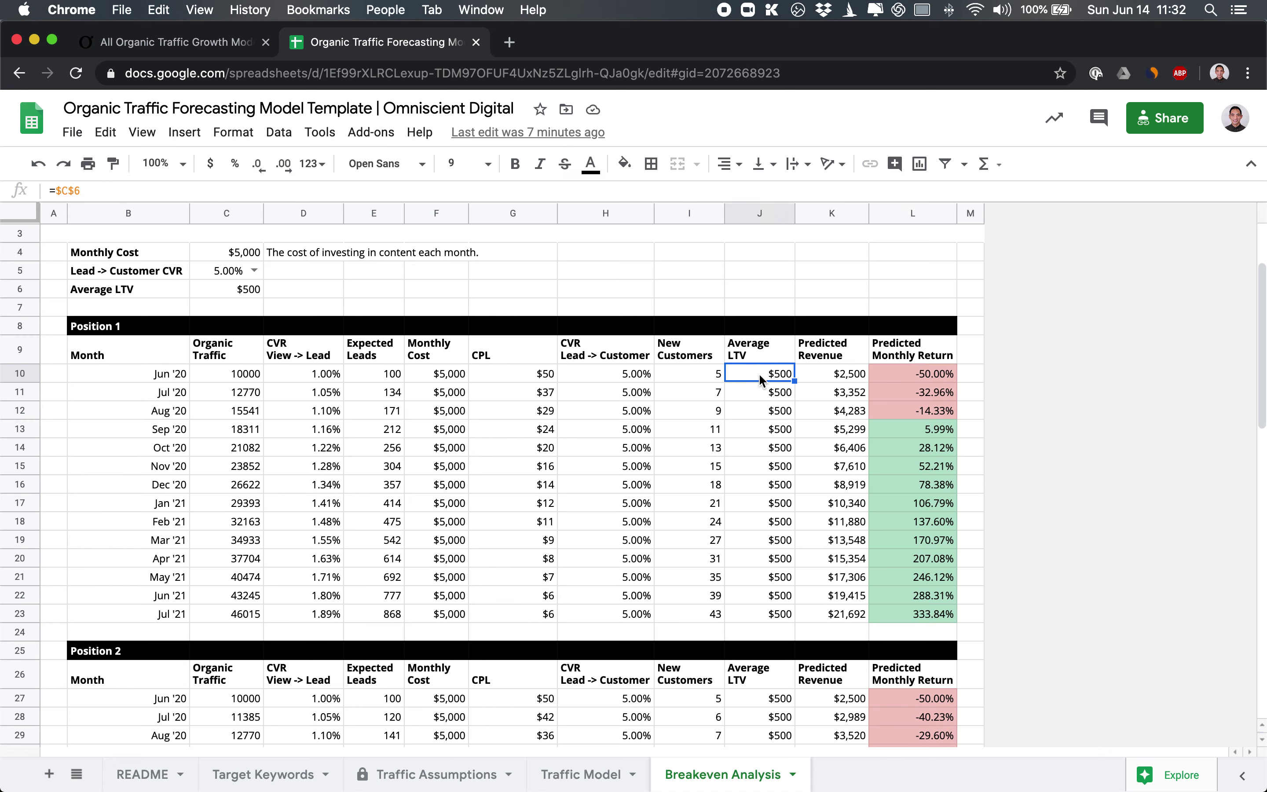
left_click(909, 380)
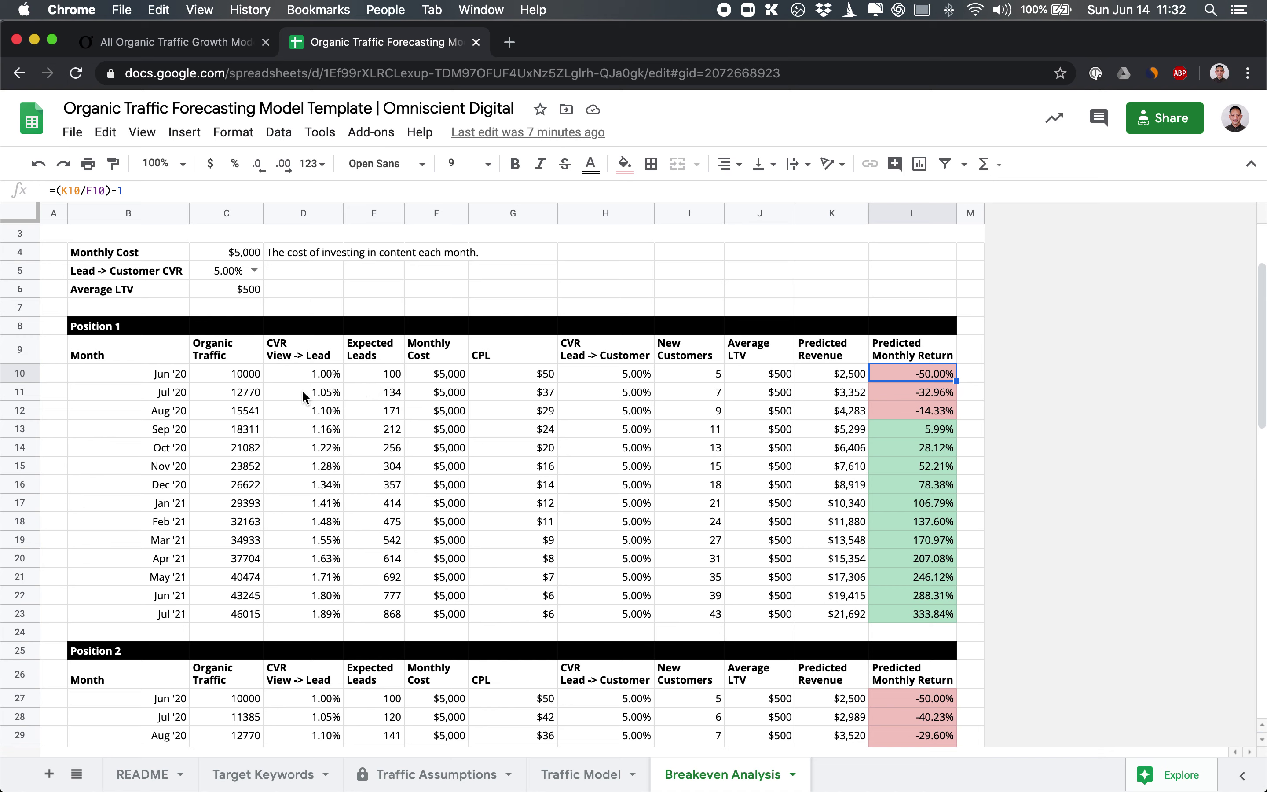
left_click(231, 393)
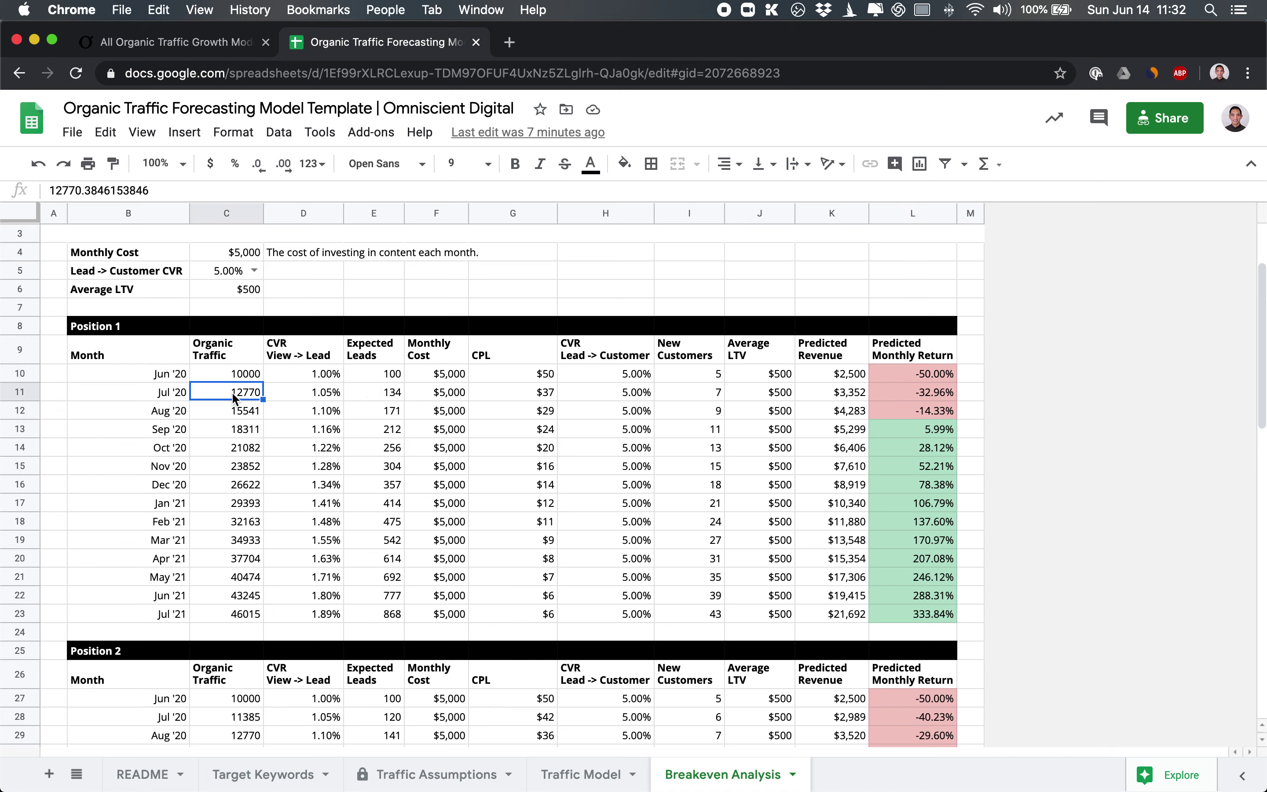
left_click(380, 394)
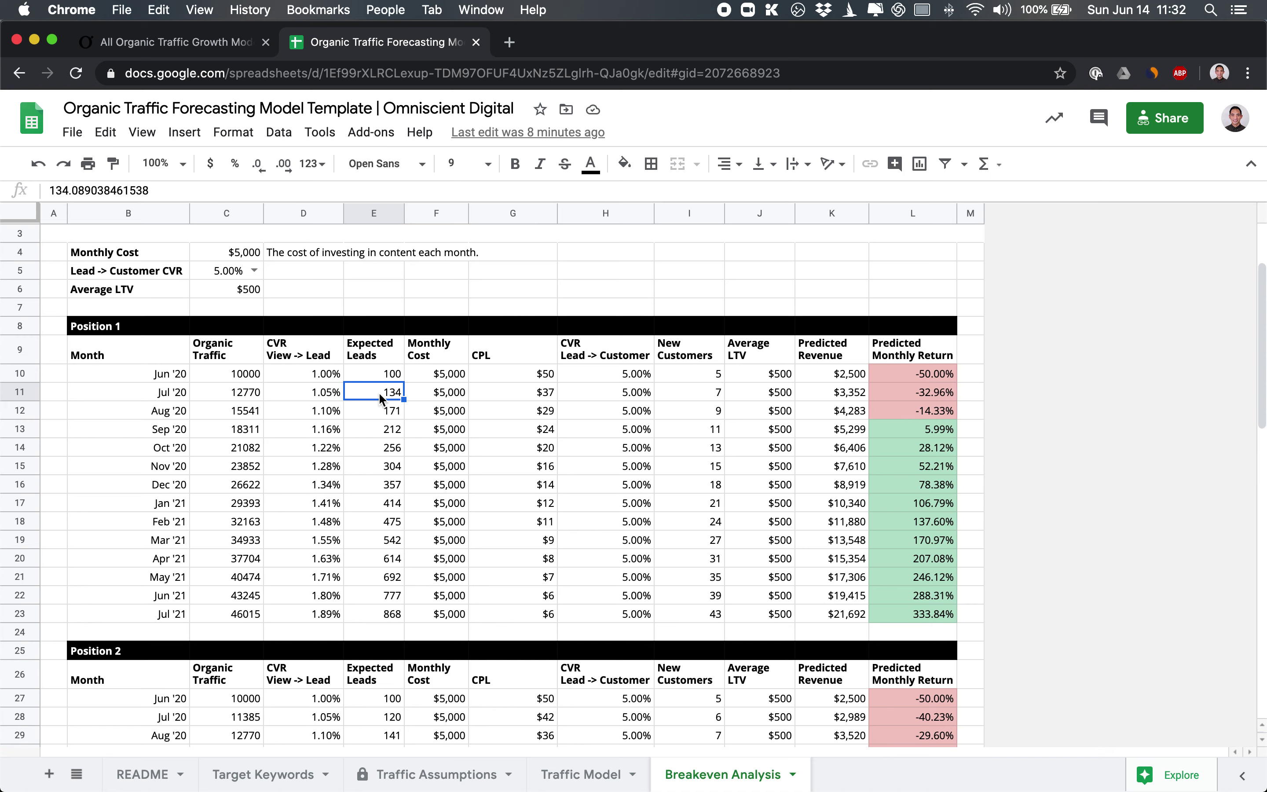
left_click(449, 399)
left_click(366, 396)
left_click(515, 398)
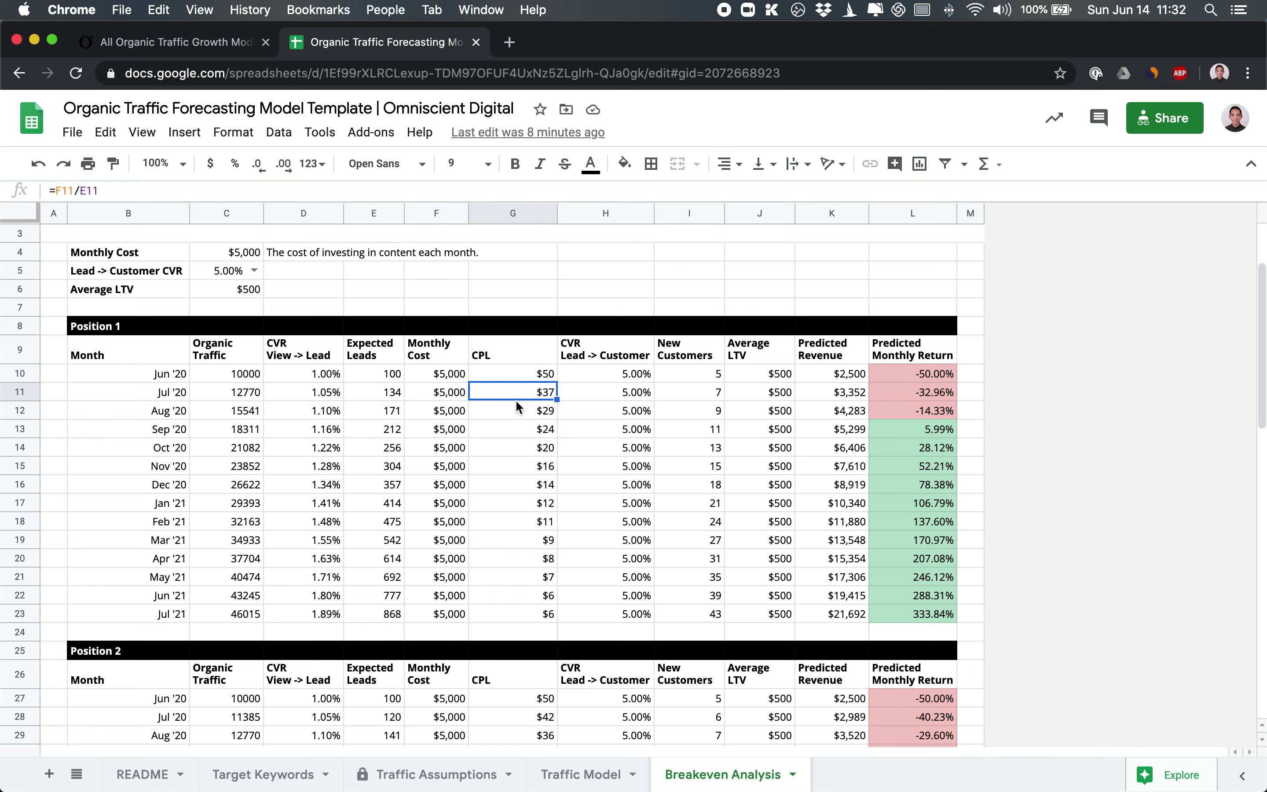
left_click(386, 409)
left_click(447, 397)
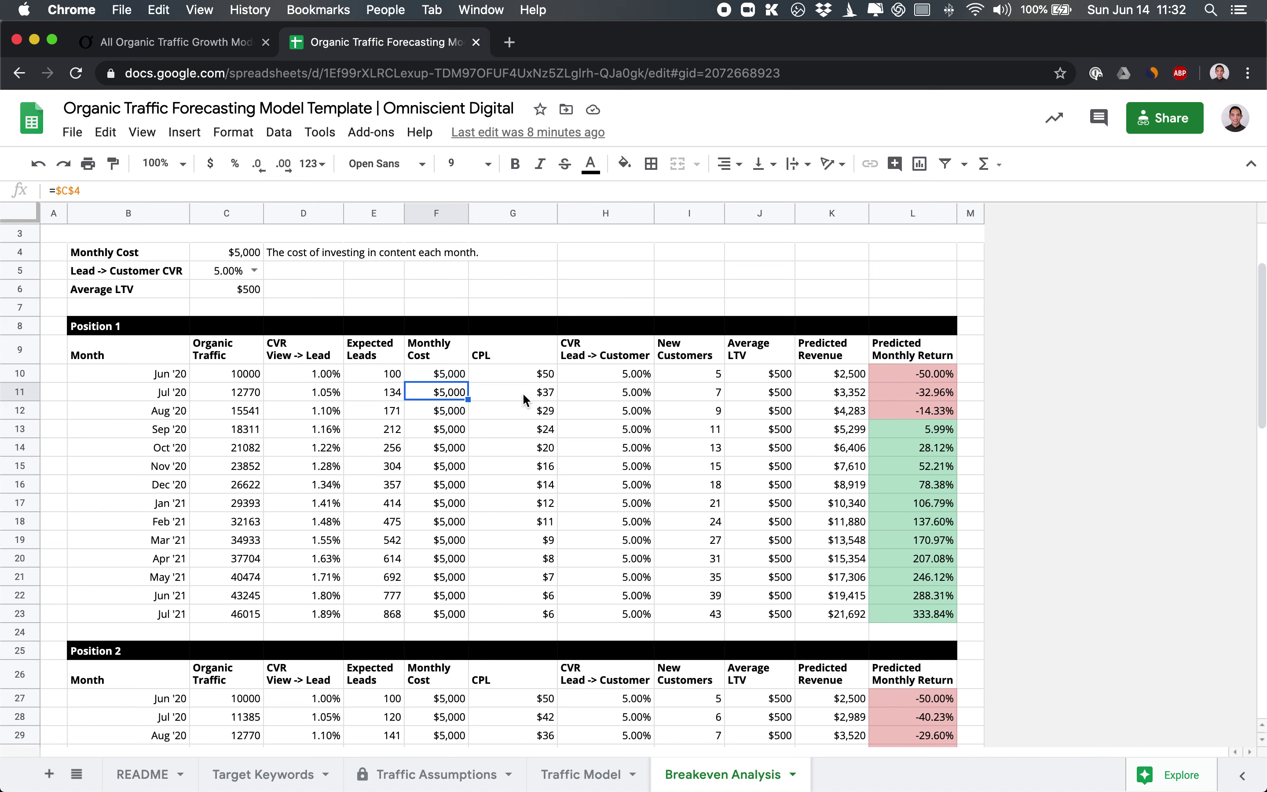
left_click(718, 395)
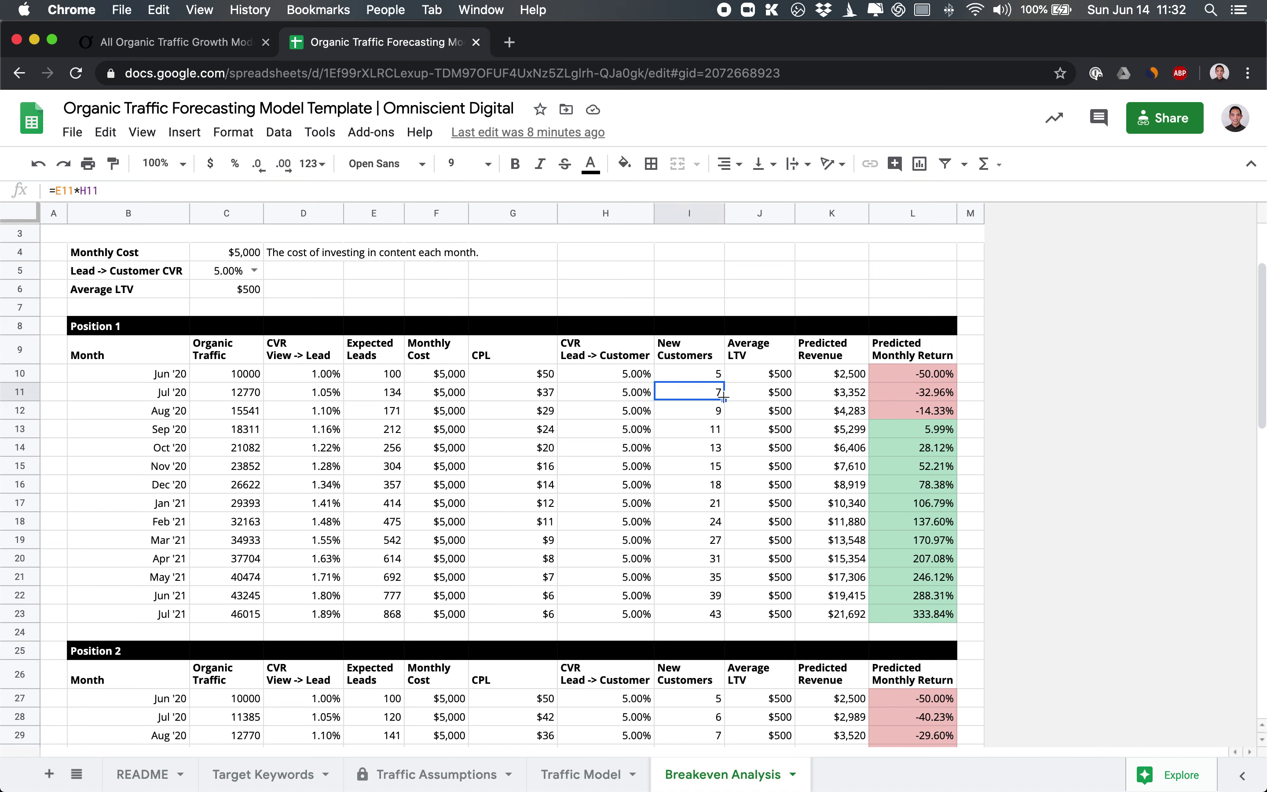
left_click(747, 392)
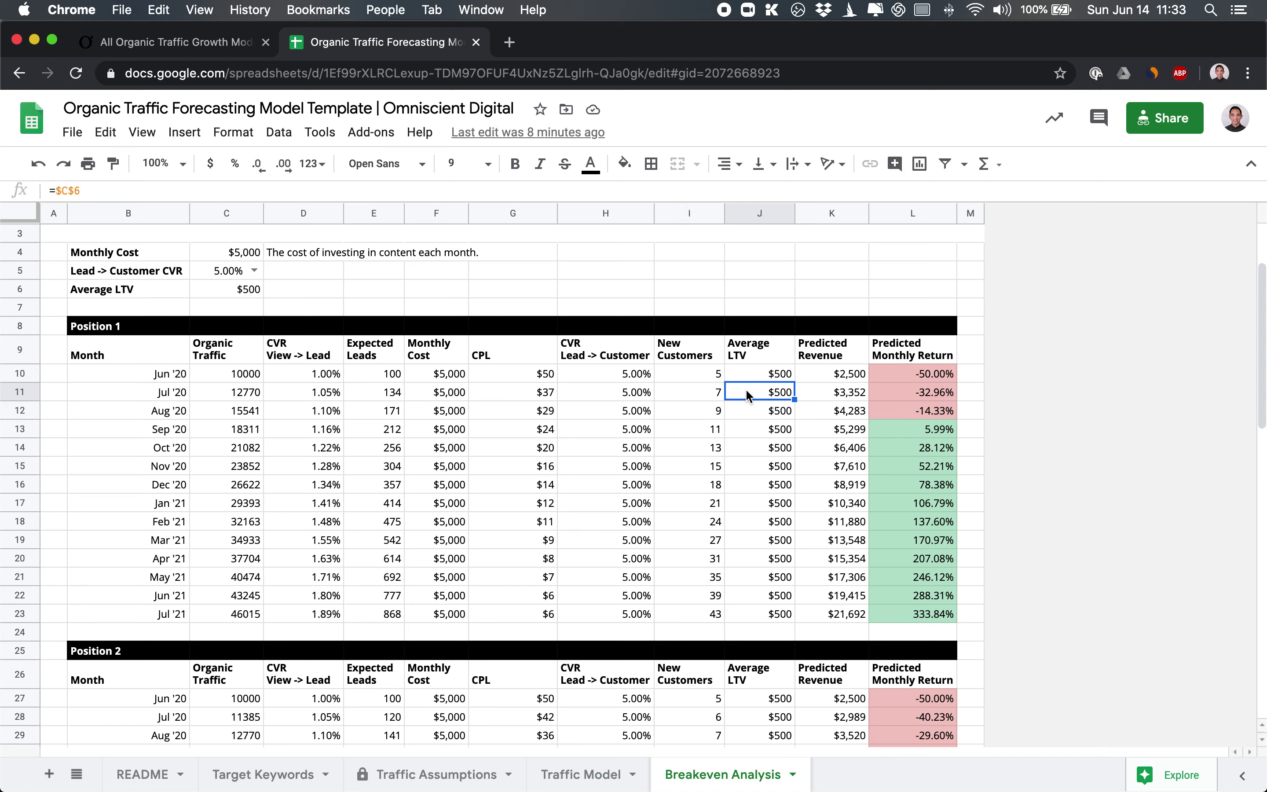
left_click(823, 397)
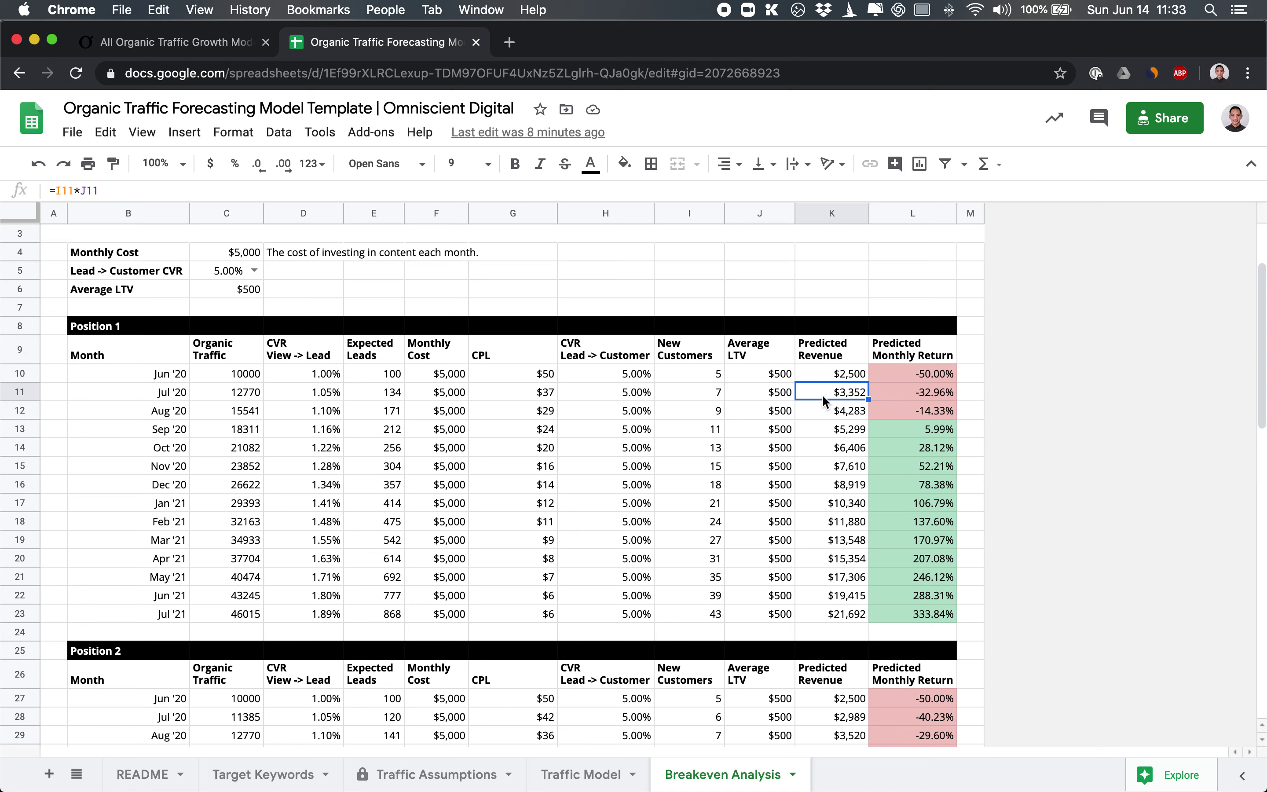
left_click(910, 396)
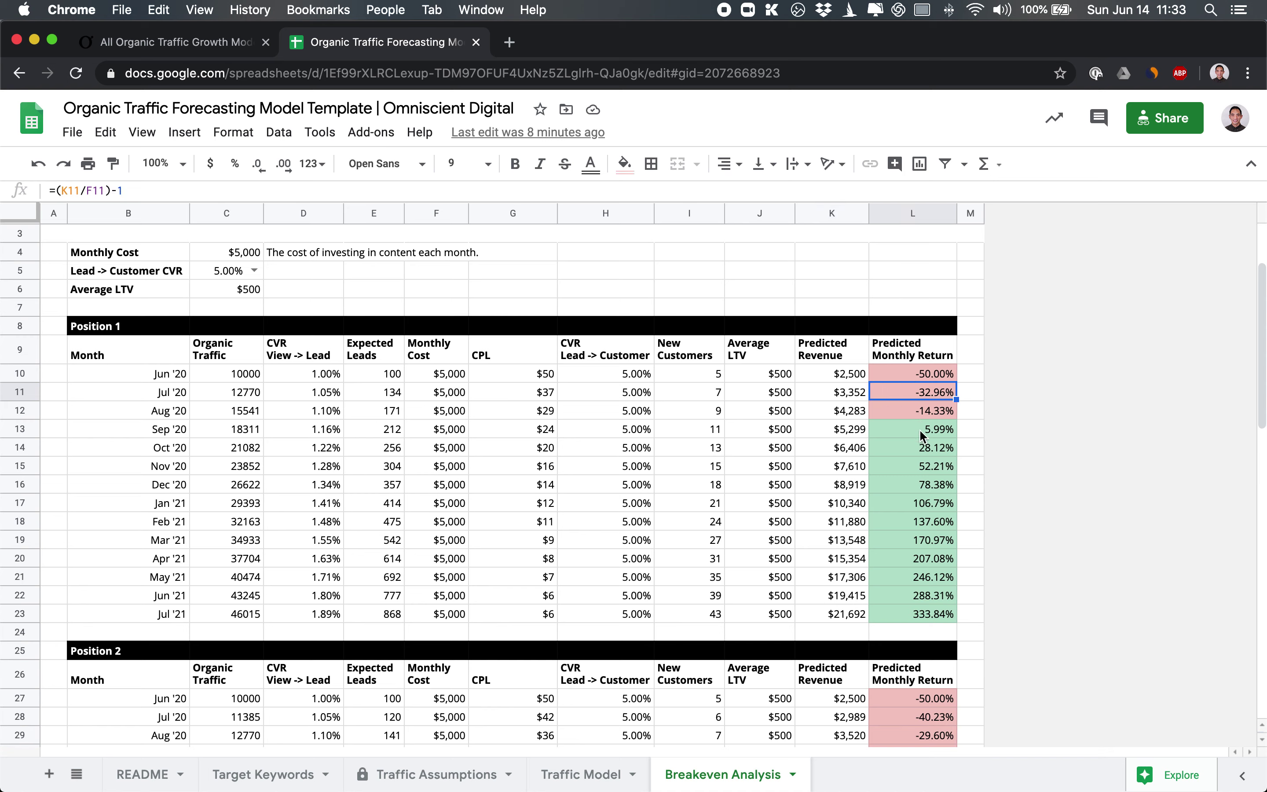
left_click_drag(170, 430, 913, 429)
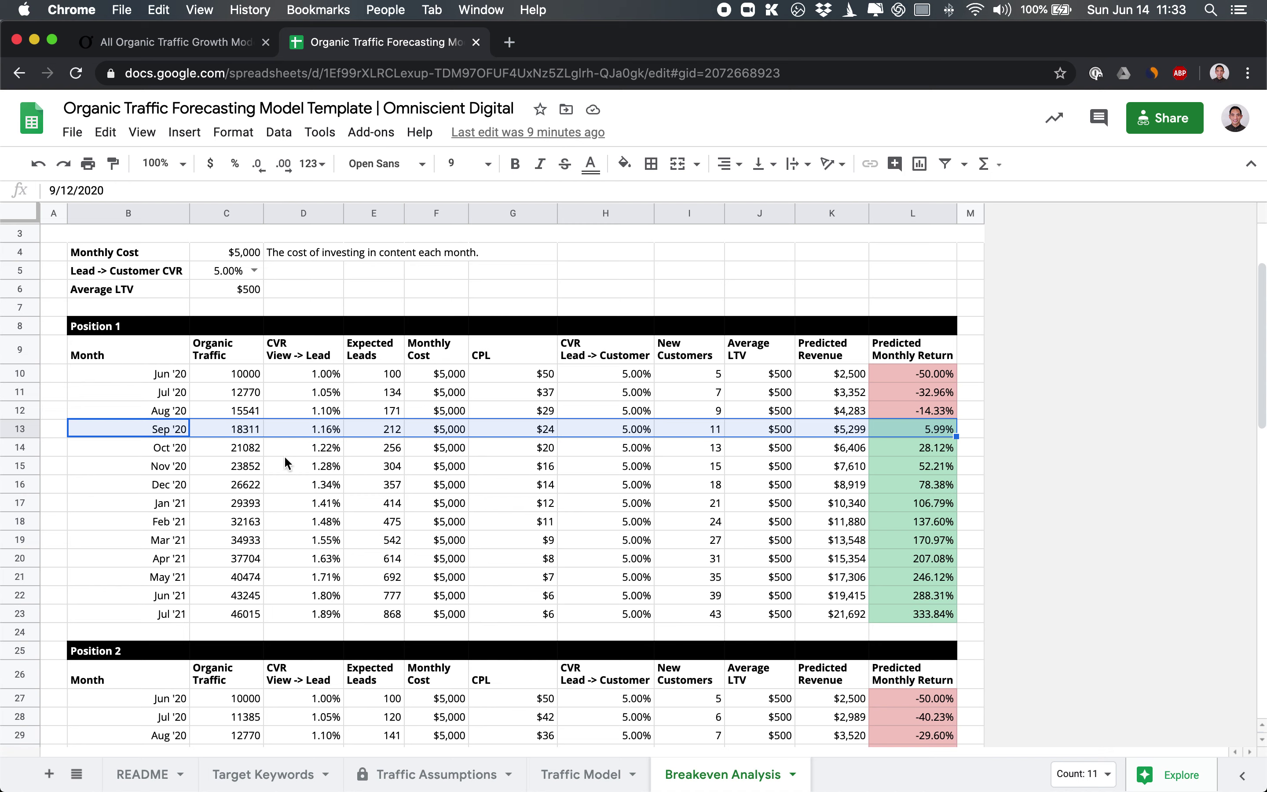
left_click_drag(848, 446, 847, 618)
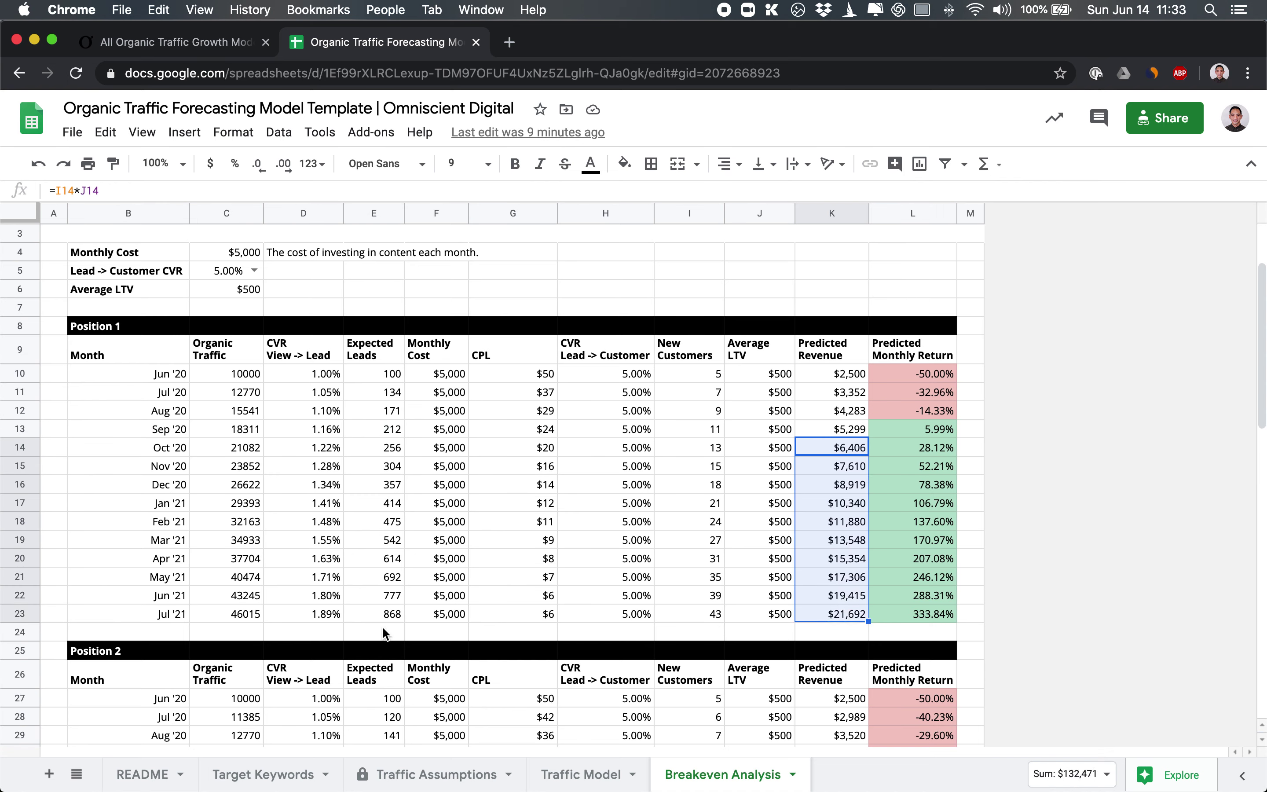
left_click(402, 543)
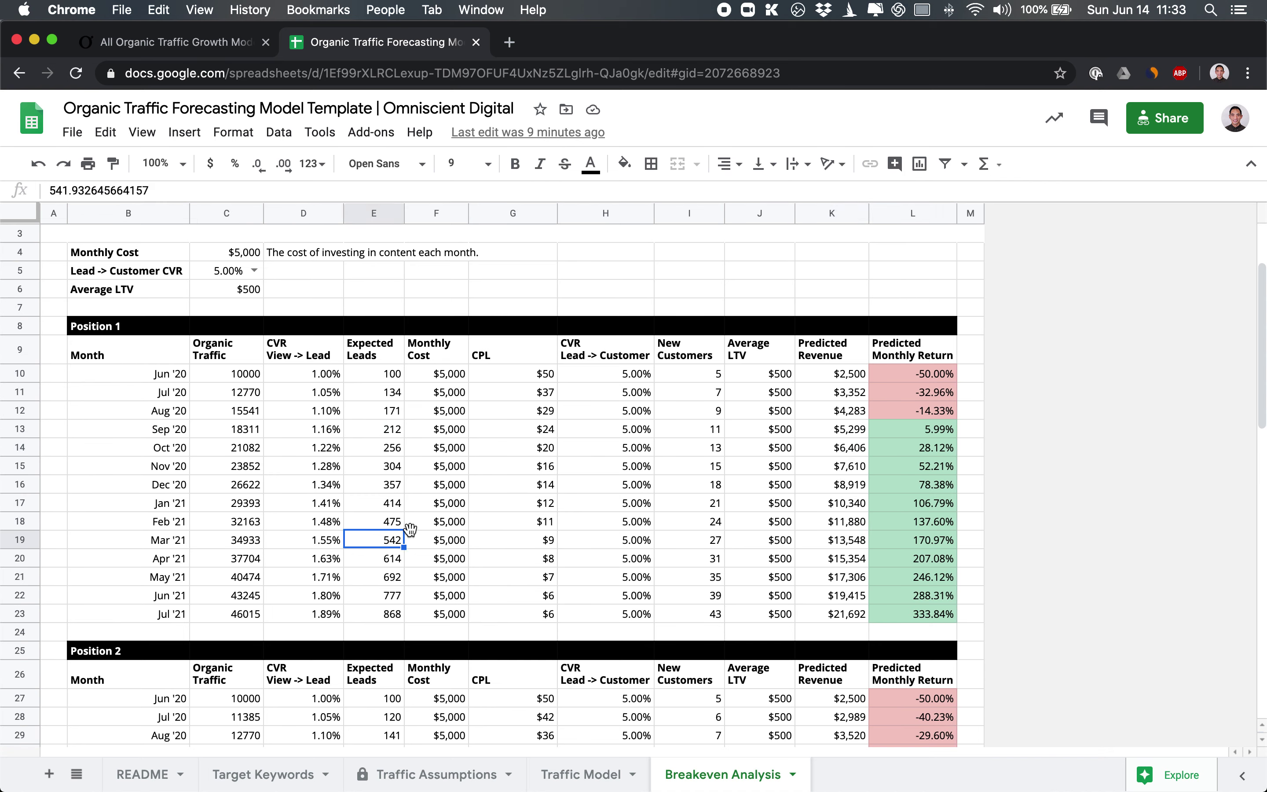
left_click(151, 328)
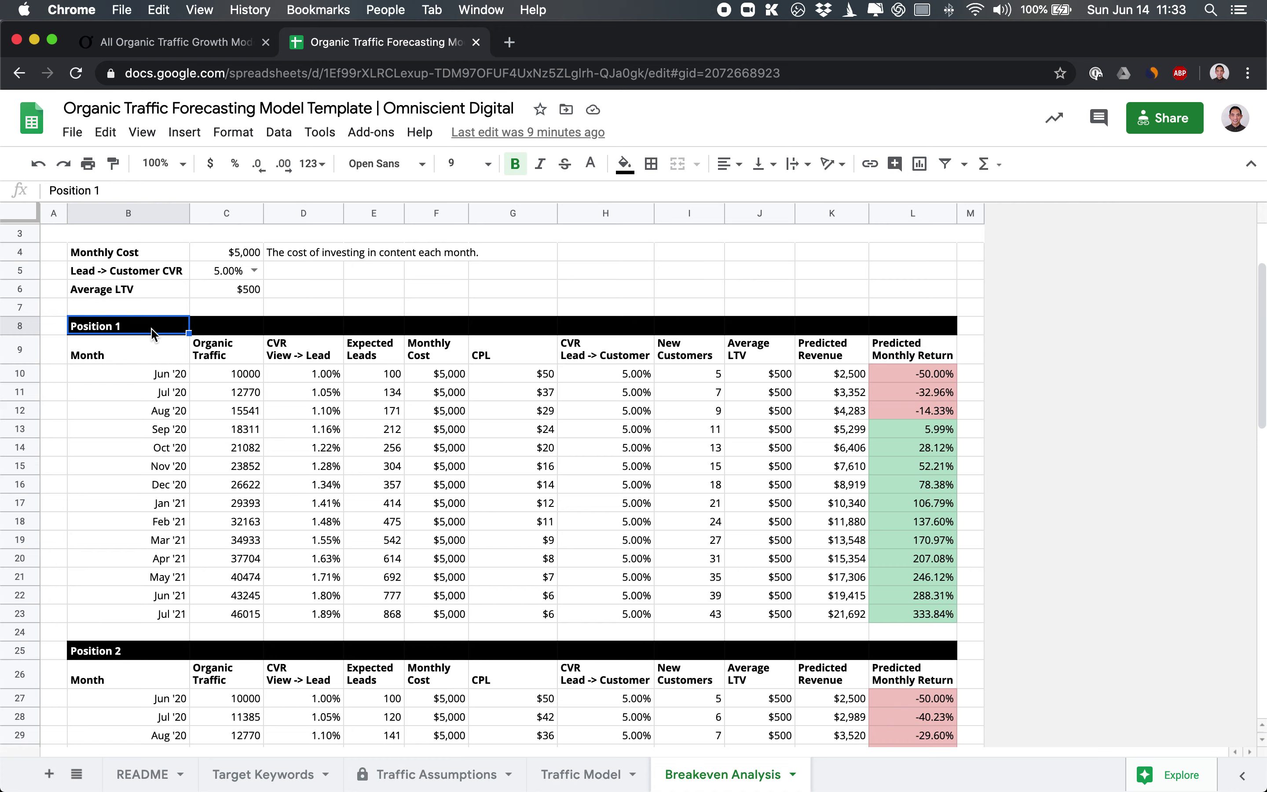
scroll(141, 471, "down", 15)
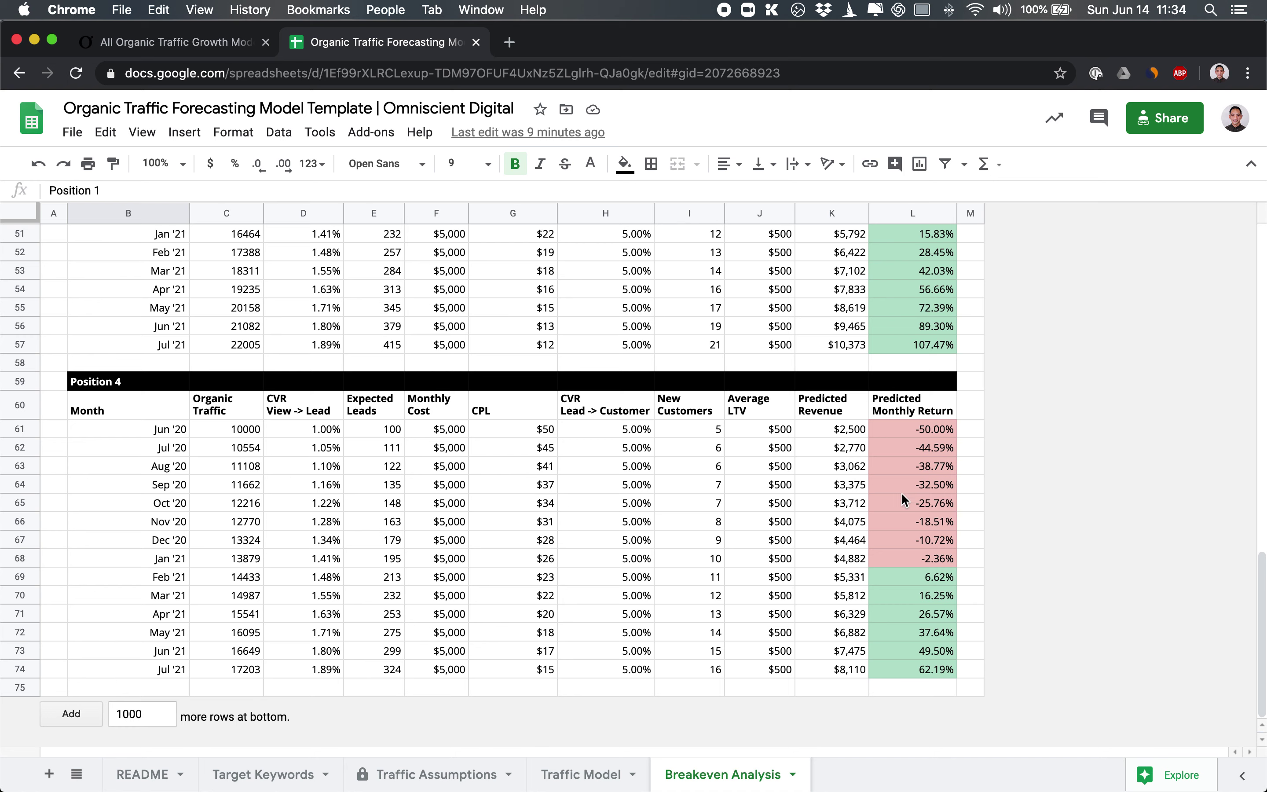
left_click(143, 428)
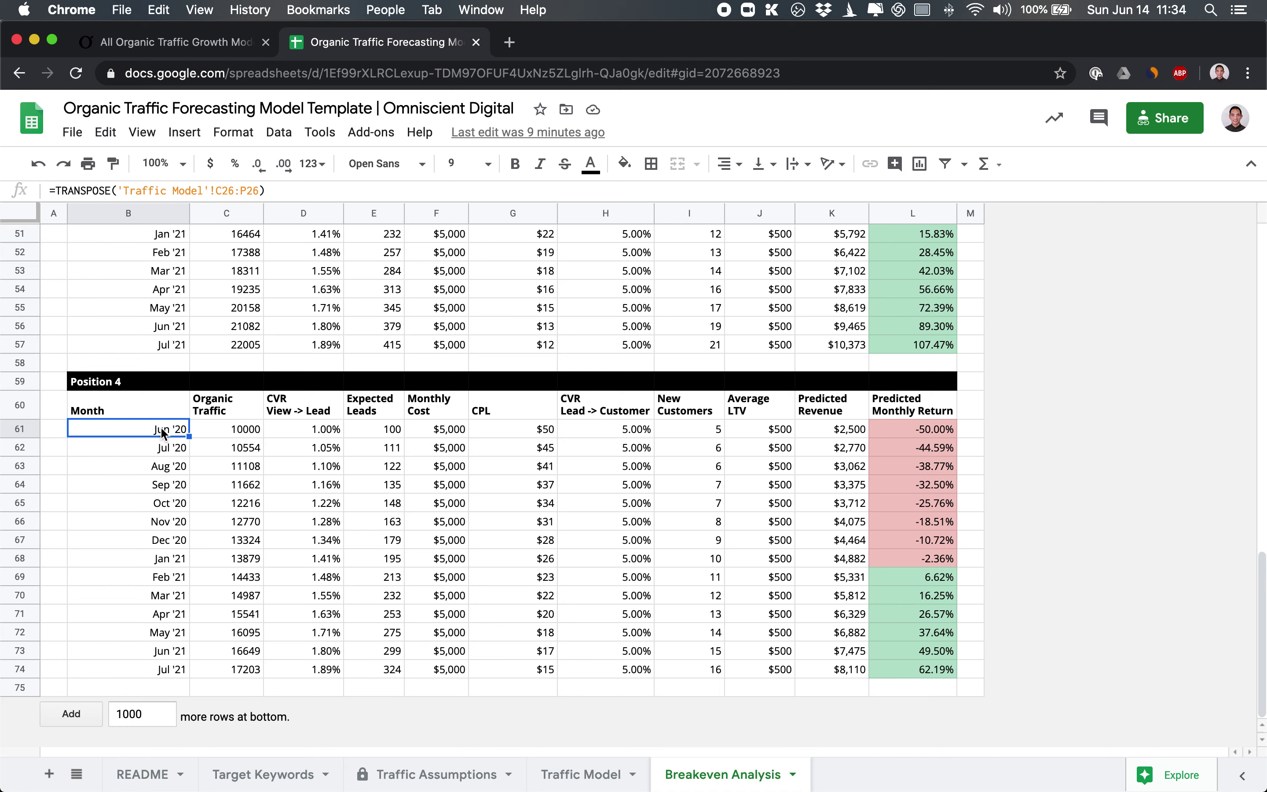
left_click(908, 425)
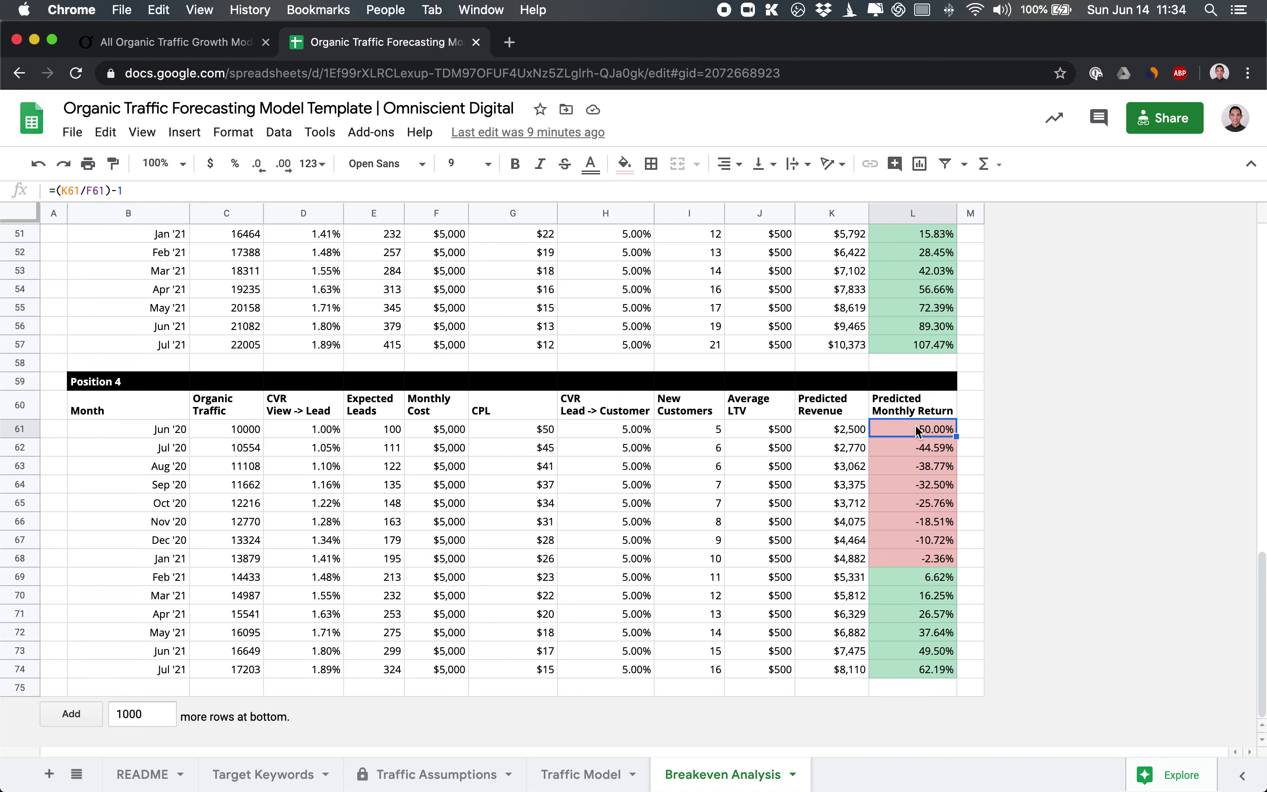
left_click(167, 446)
key("Down")
key("Down")
key("Down")
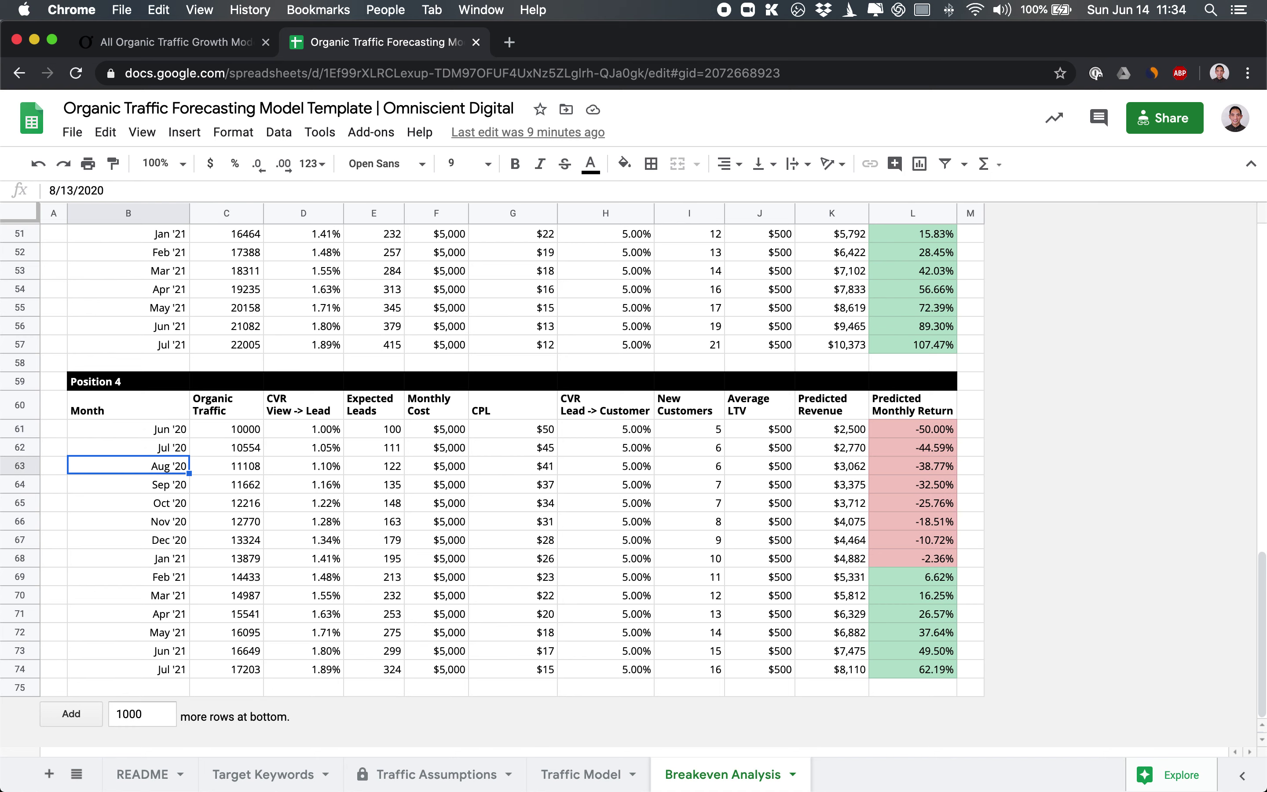
key("Down")
key("Down")
key("Down")
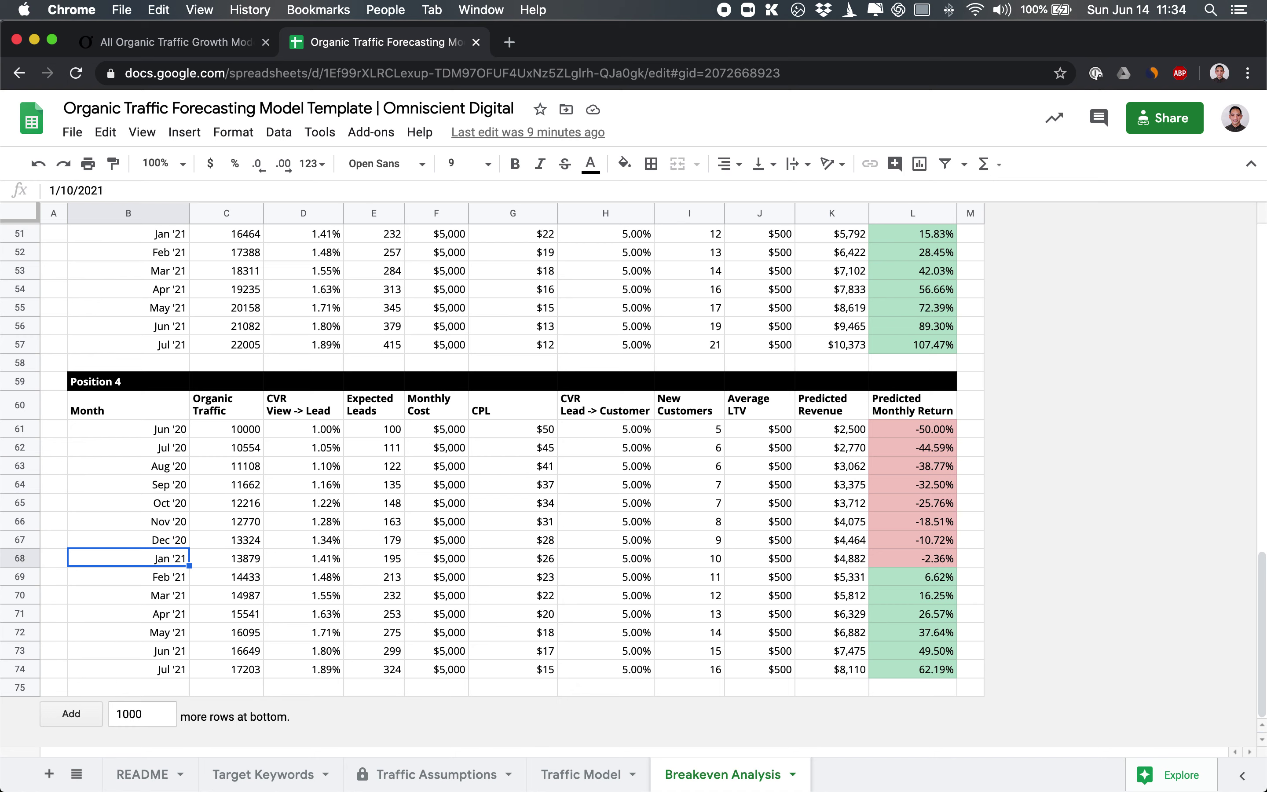
key("Down")
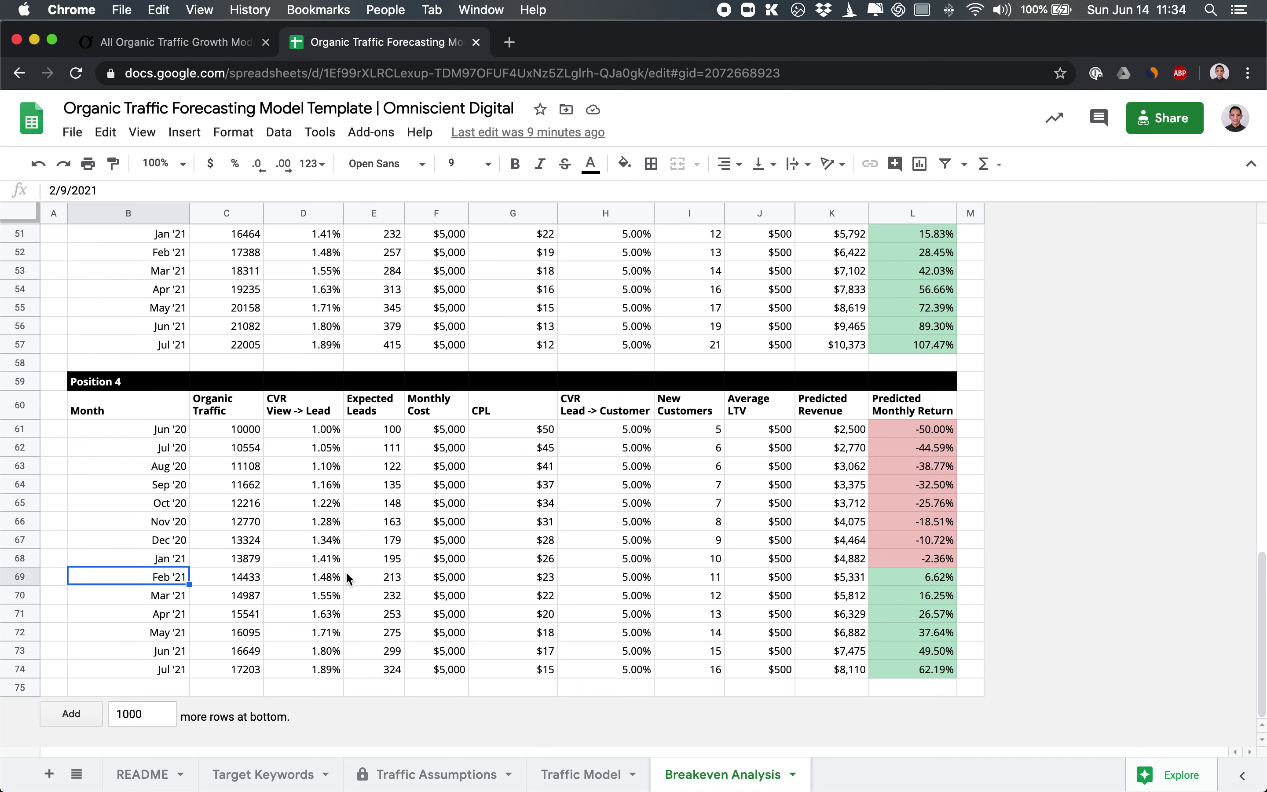
left_click_drag(503, 575, 909, 583)
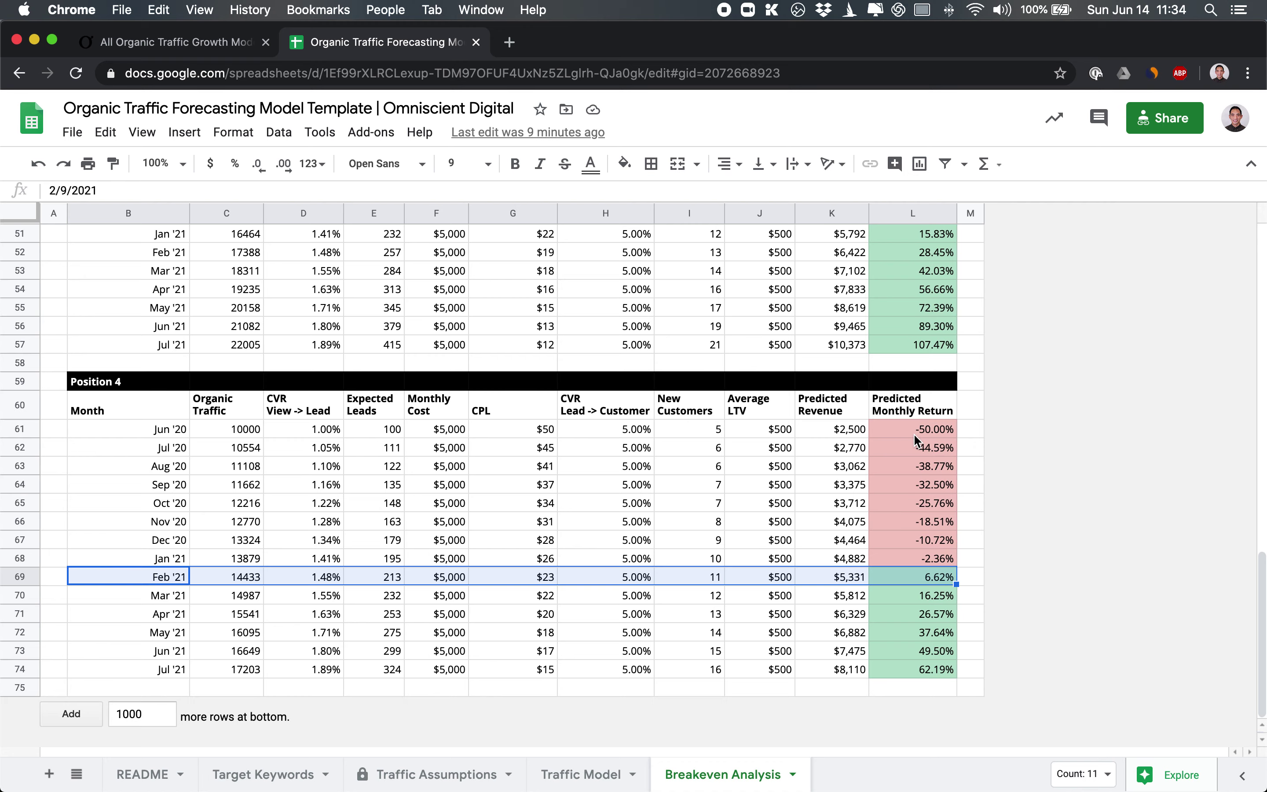
- Enter 2,000 as the Average LTV in C6 and review the recalculated Position returns
scroll(884, 477, "up", 15)
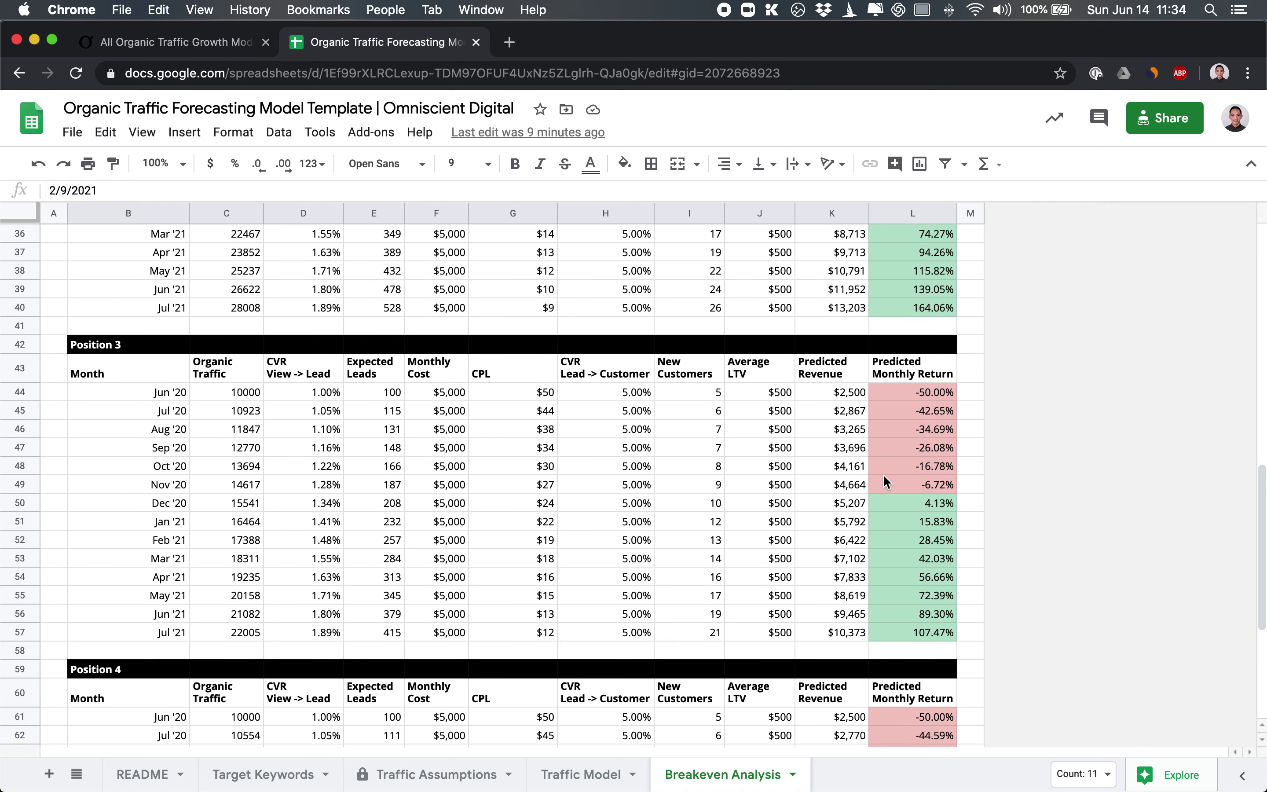
scroll(885, 481, "up", 4)
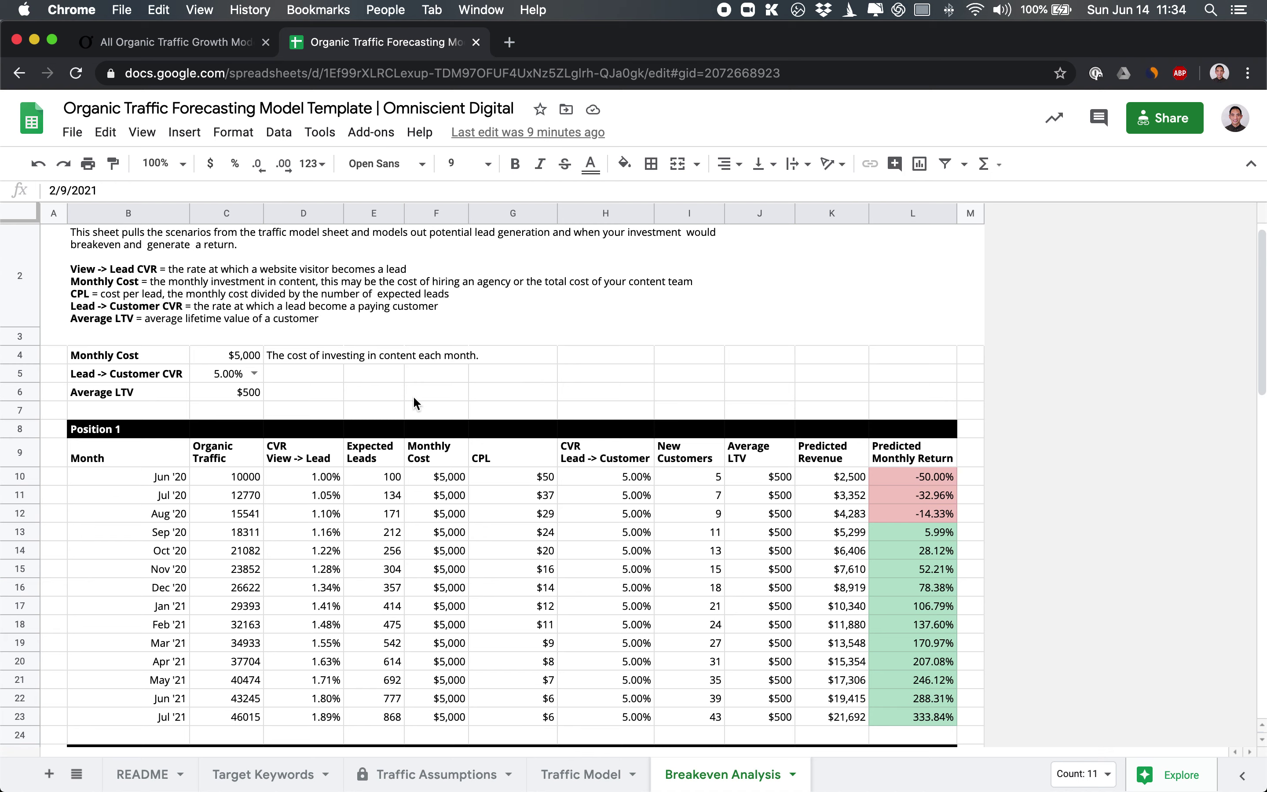
left_click(212, 394)
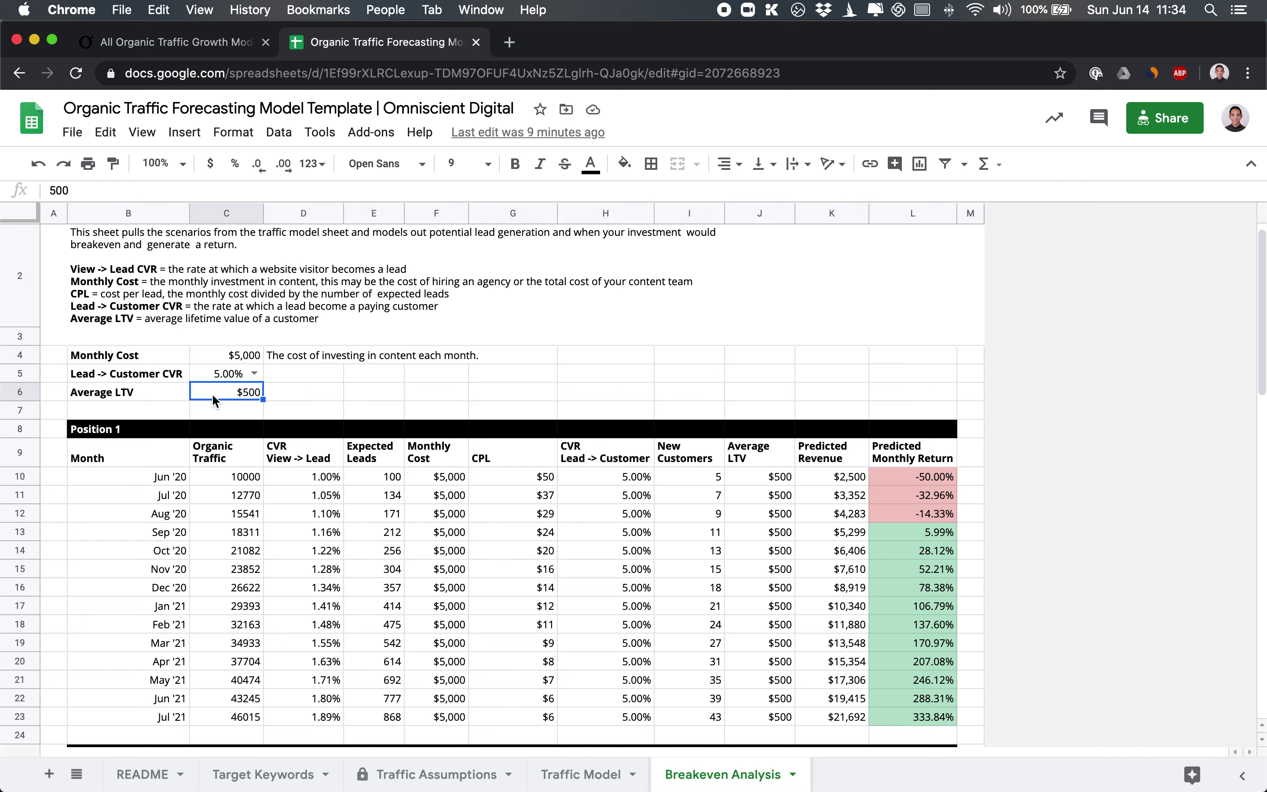
type("2,000")
key("Return")
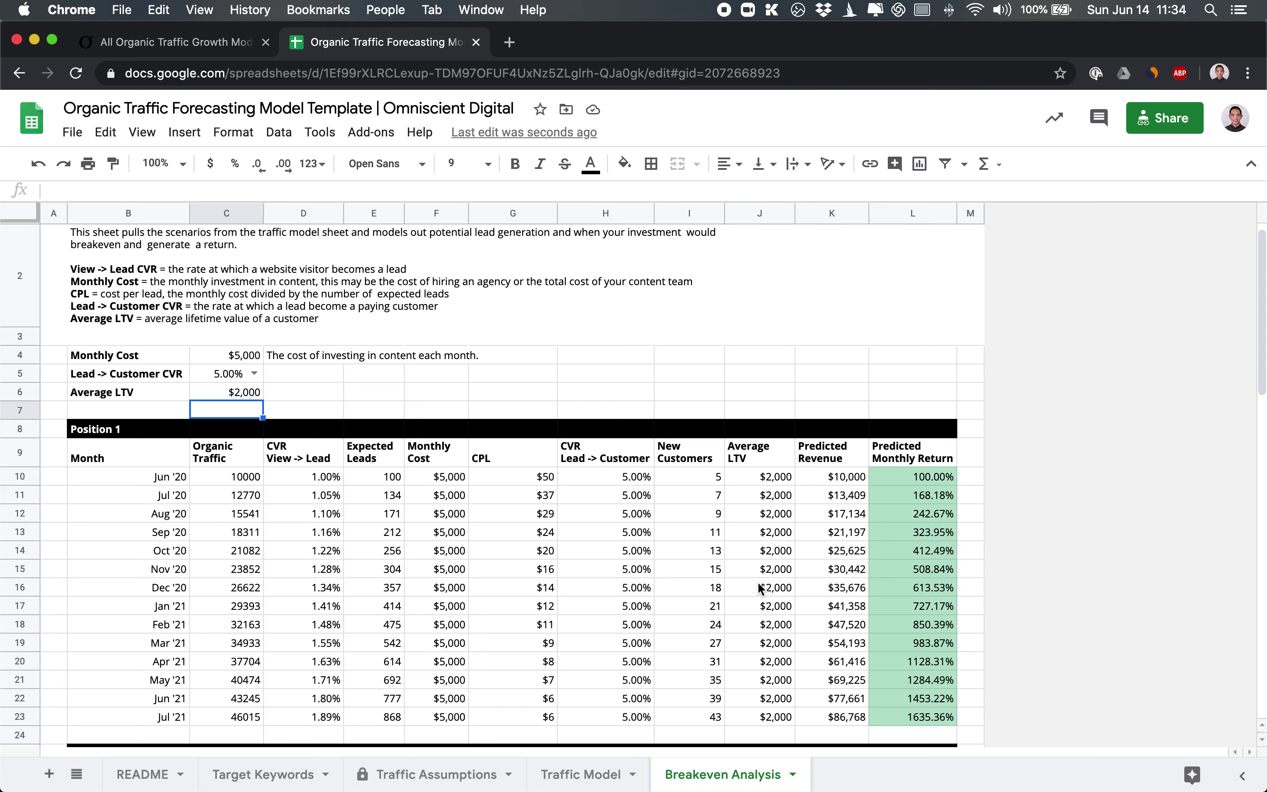
scroll(758, 583, "down", 10)
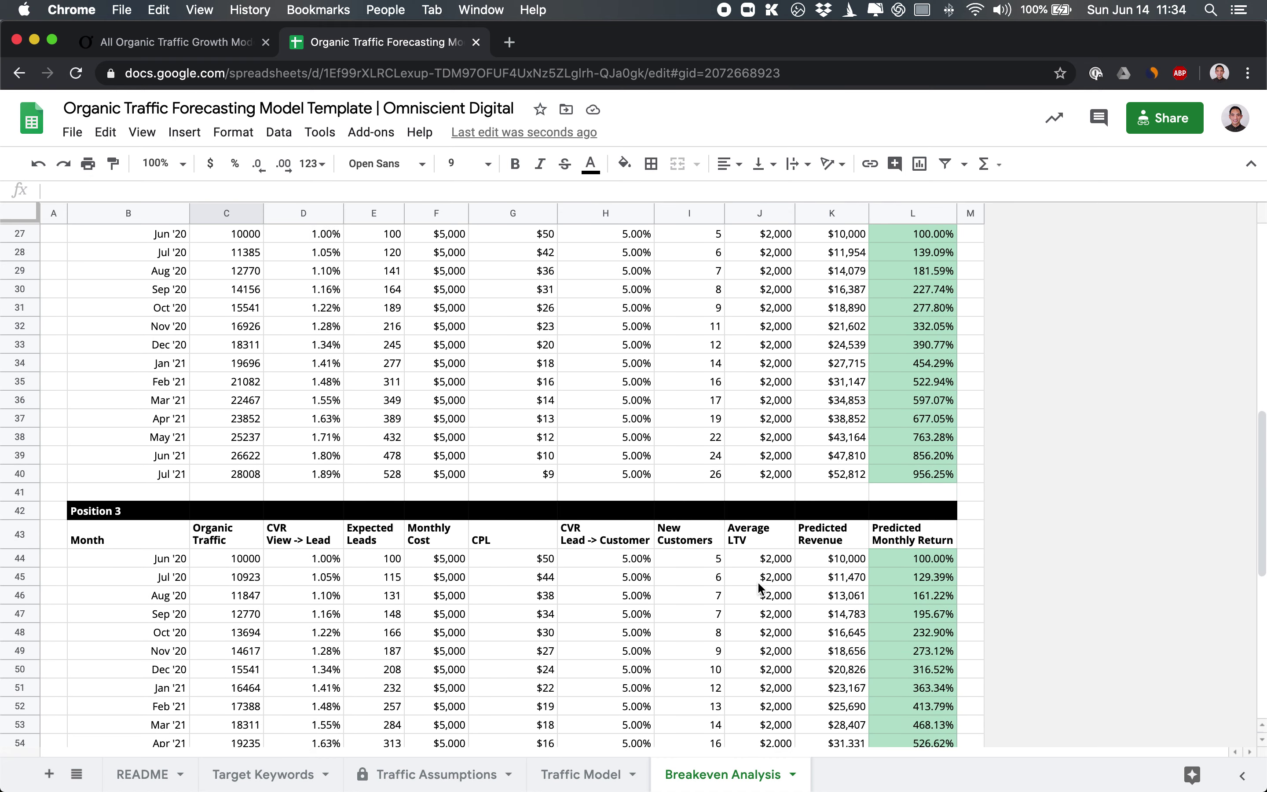
scroll(757, 581, "down", 7)
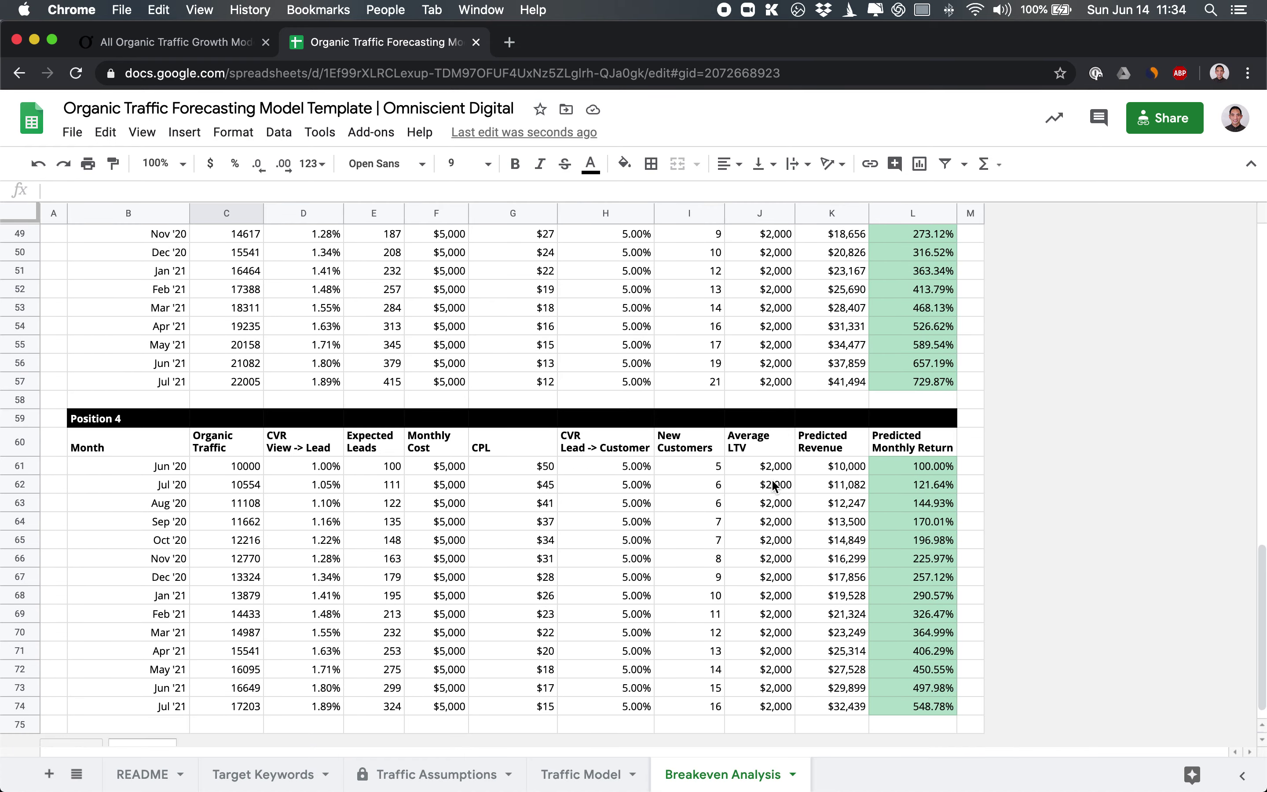
scroll(772, 484, "up", 5)
scroll(772, 484, "up", 10)
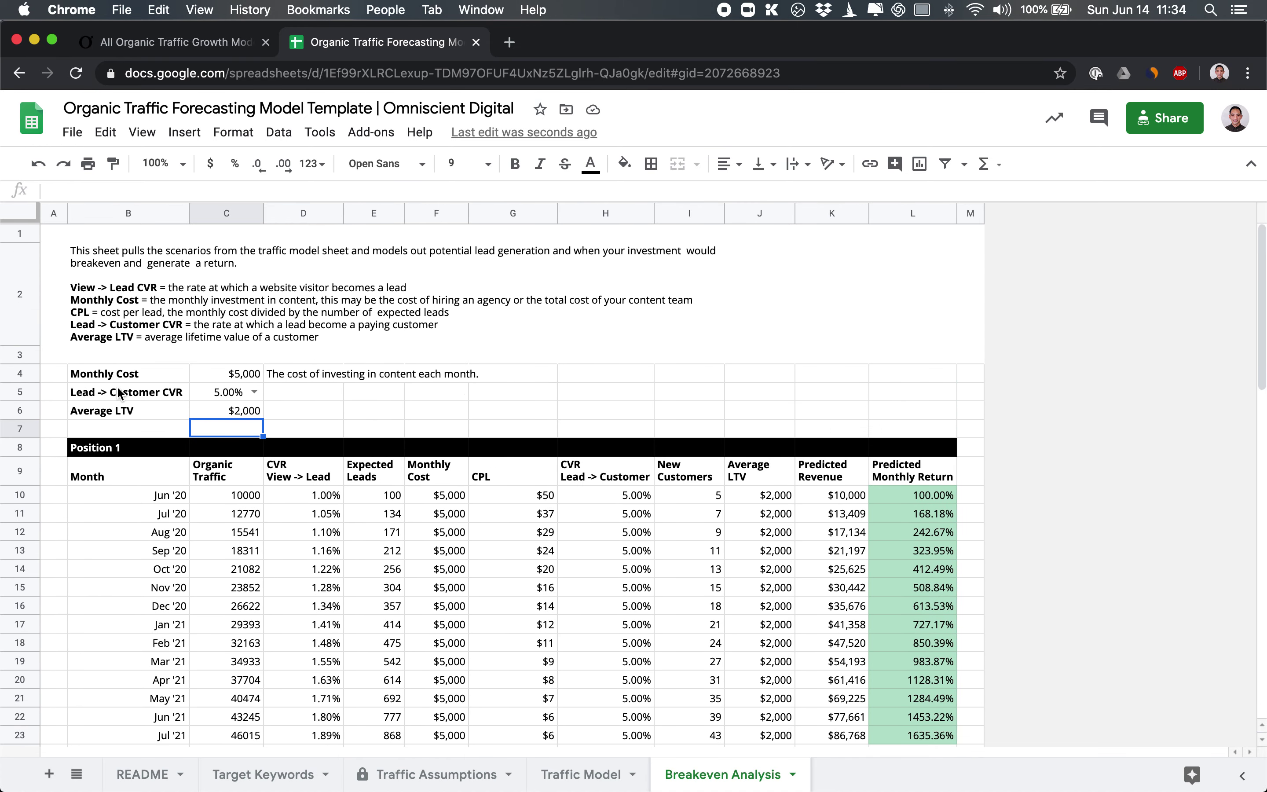
- Enter 1000 as the Average LTV in C6, review every Position table, then select the B2 intro text
left_click(225, 410)
type("1000")
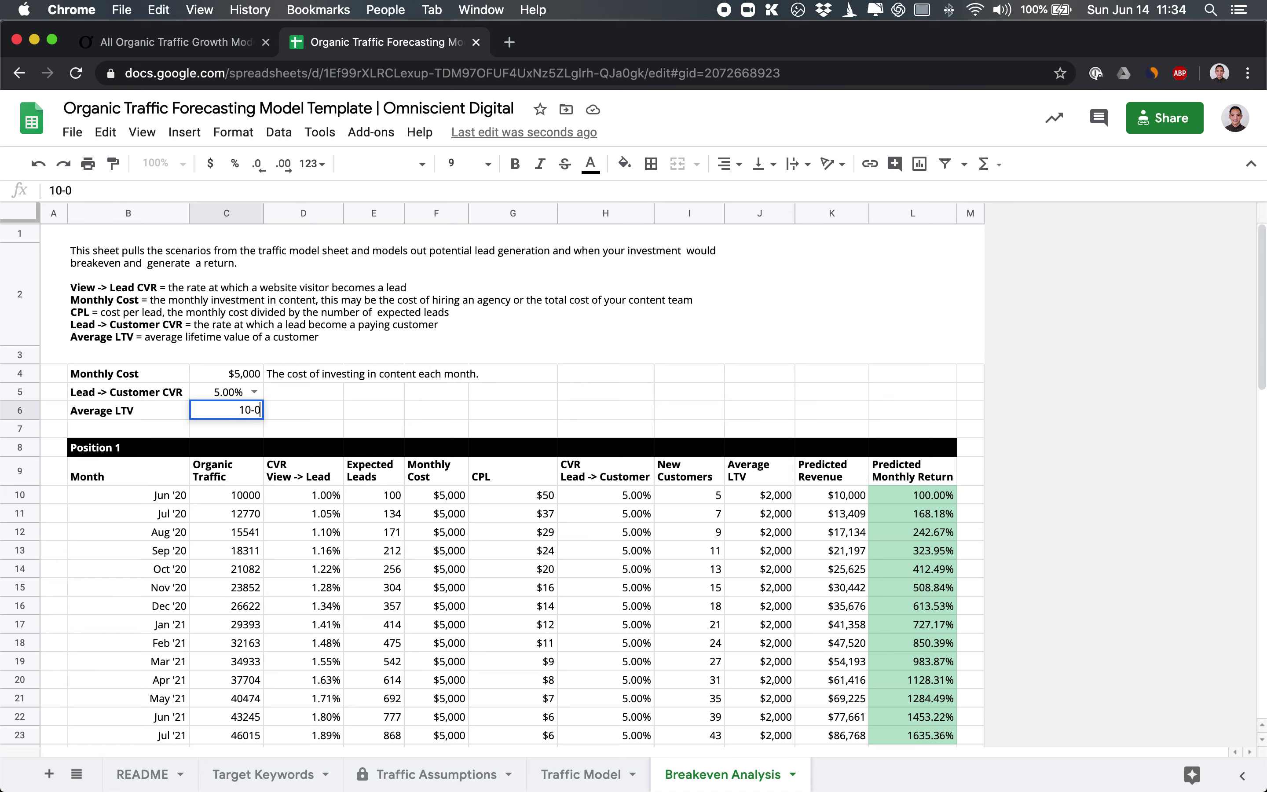
key("Return")
scroll(639, 484, "down", 5)
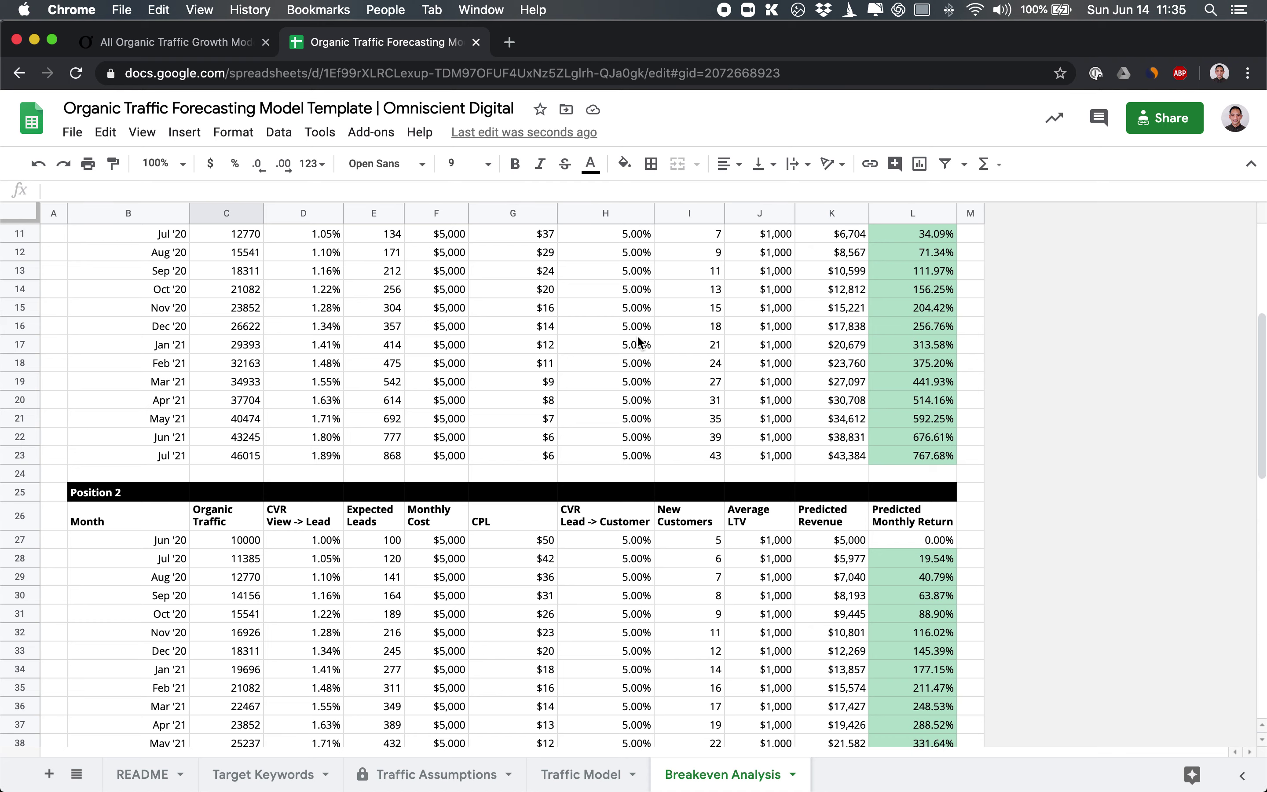
scroll(639, 343, "down", 7)
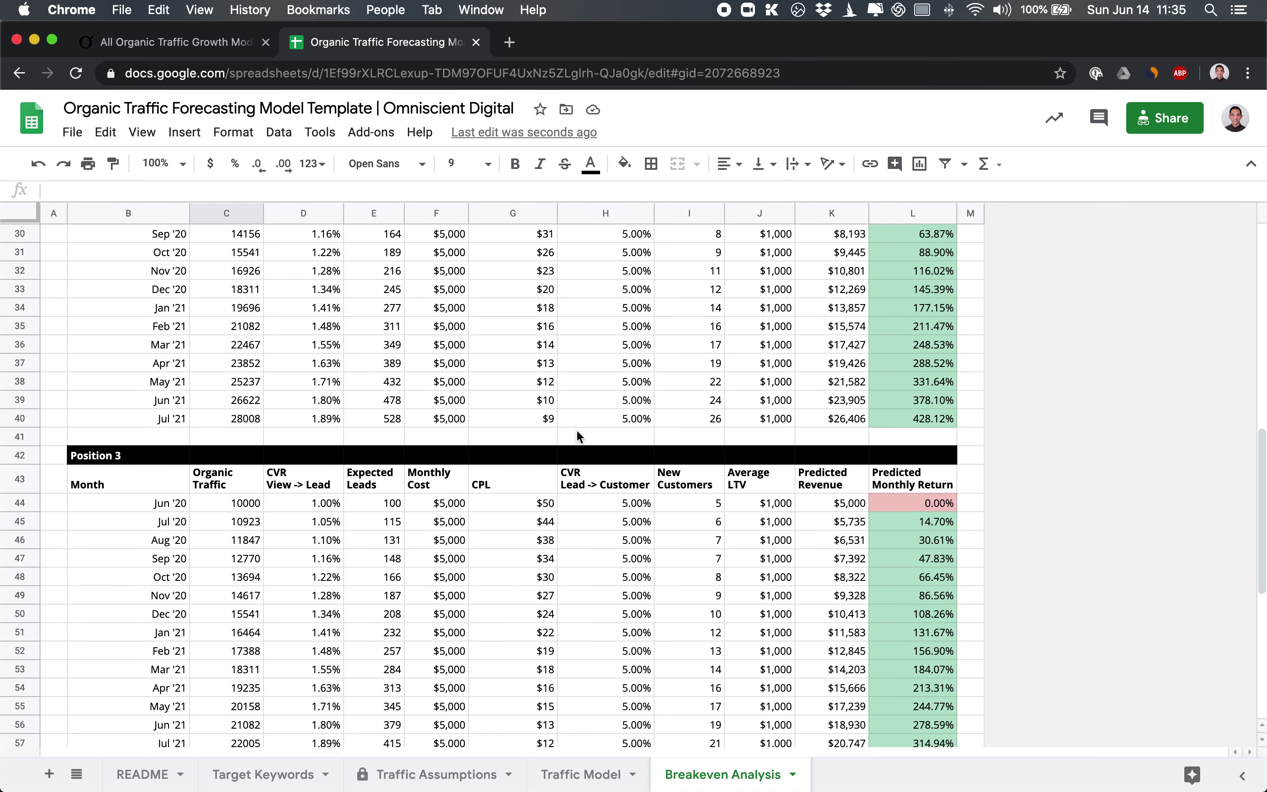
scroll(456, 520, "down", 6)
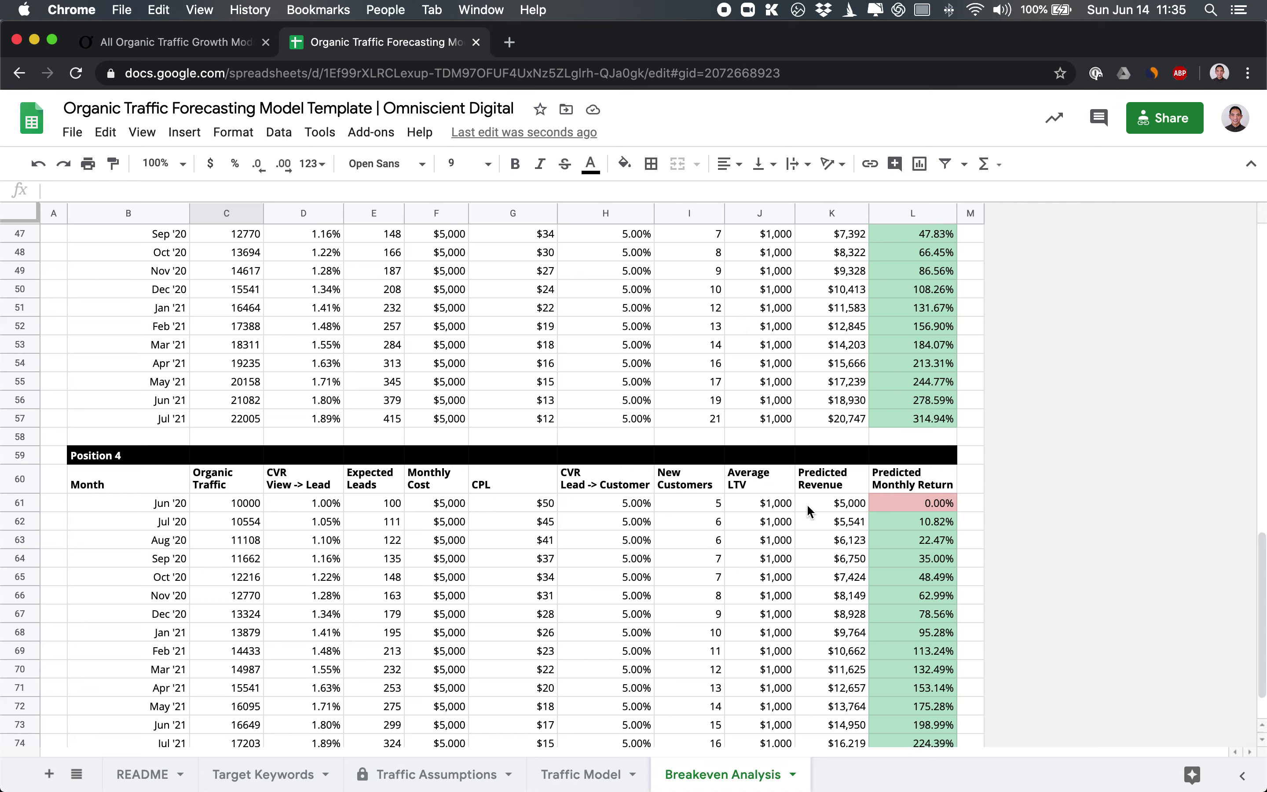
scroll(614, 491, "up", 20)
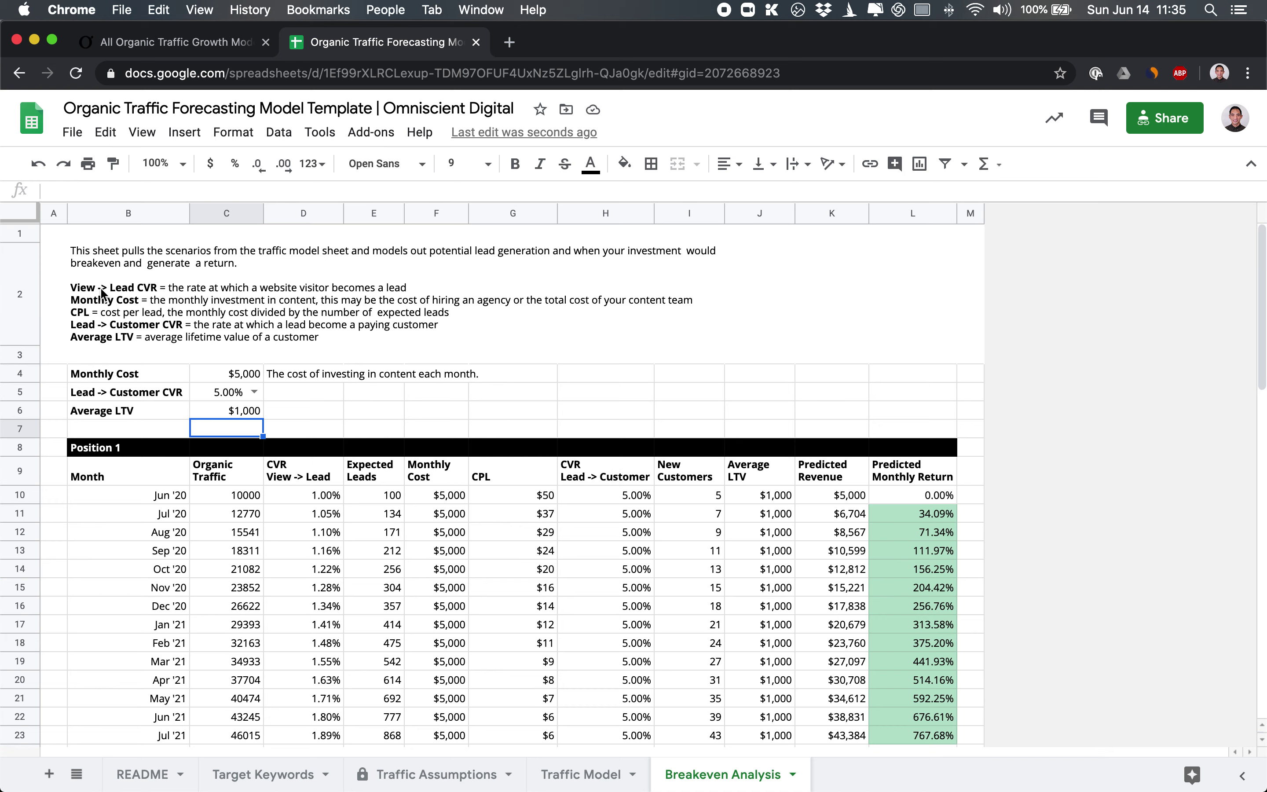
left_click(102, 293)
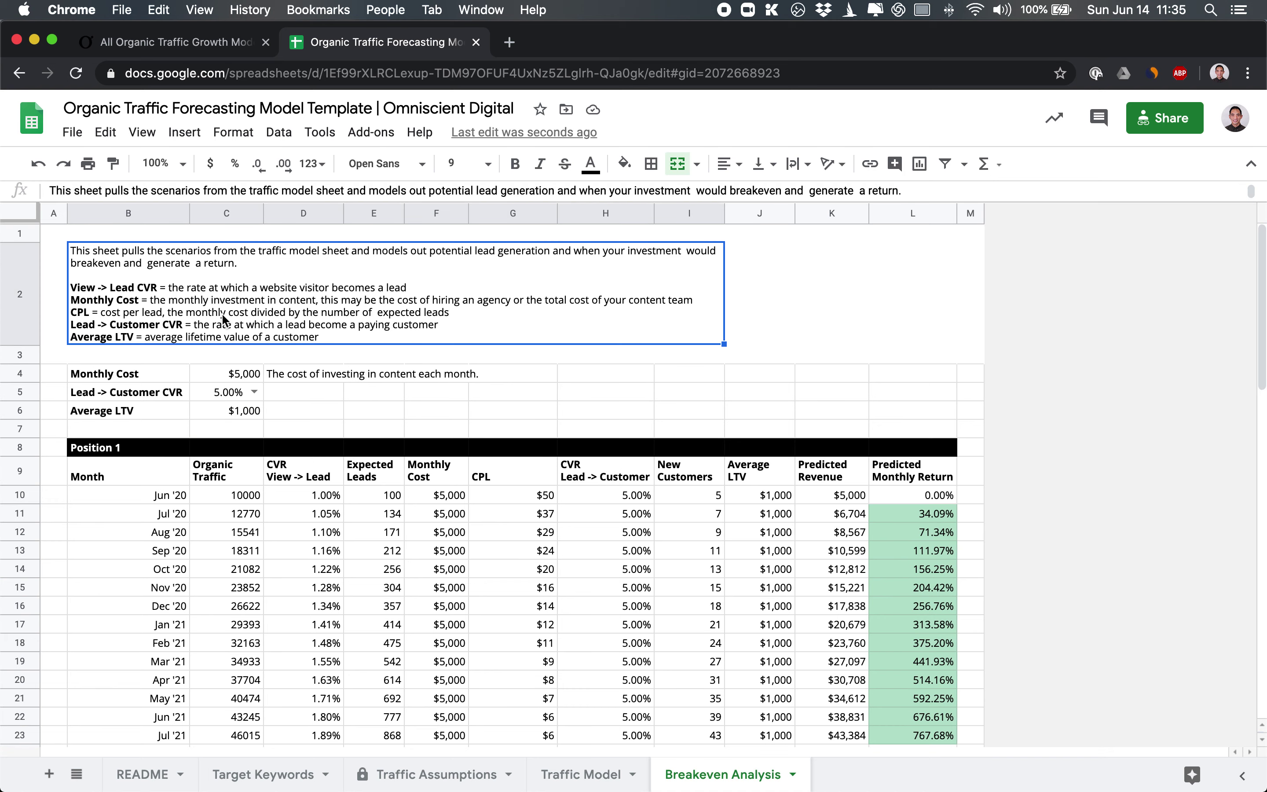